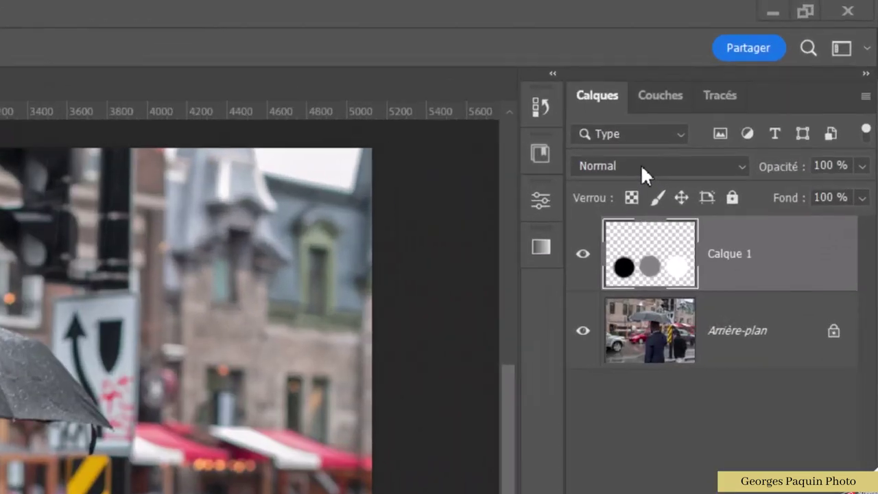
Try another blend mode on Calque 1 and toggle the layer's visibility to compare.
{"action": "left_click", "coordinate": [641, 166]}
{"action": "left_click", "coordinate": [643, 166]}
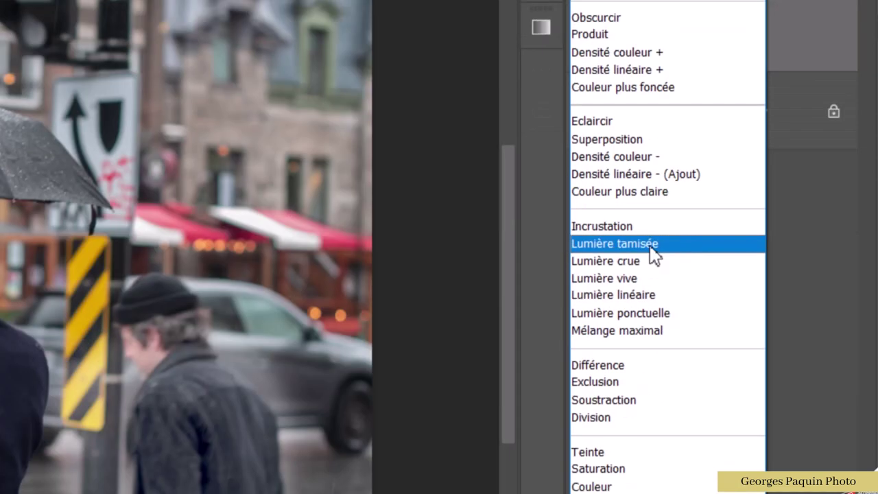
{"action": "left_click", "coordinate": [827, 236]}
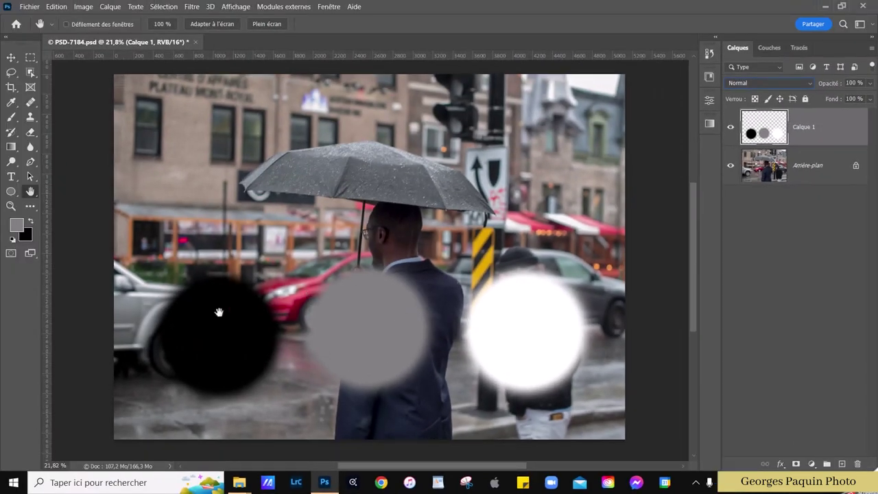
{"action": "left_click", "coordinate": [730, 127]}
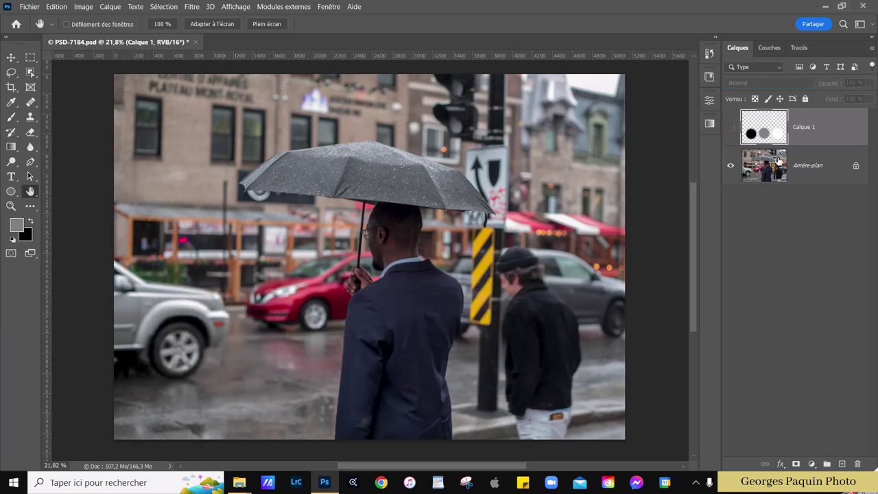
{"action": "left_click", "coordinate": [730, 127]}
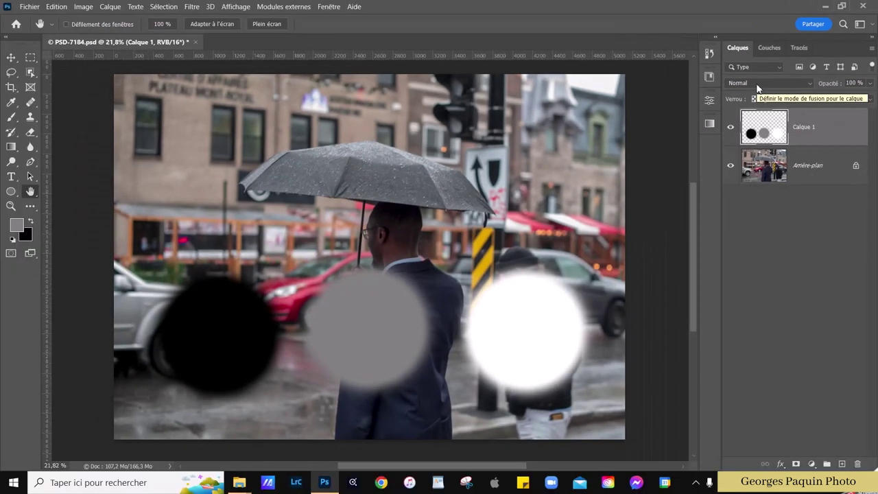
Set Calque 1 to Lumière tamisée, compare with Normal, then reapply Lumière tamisée.
{"action": "left_click", "coordinate": [757, 83]}
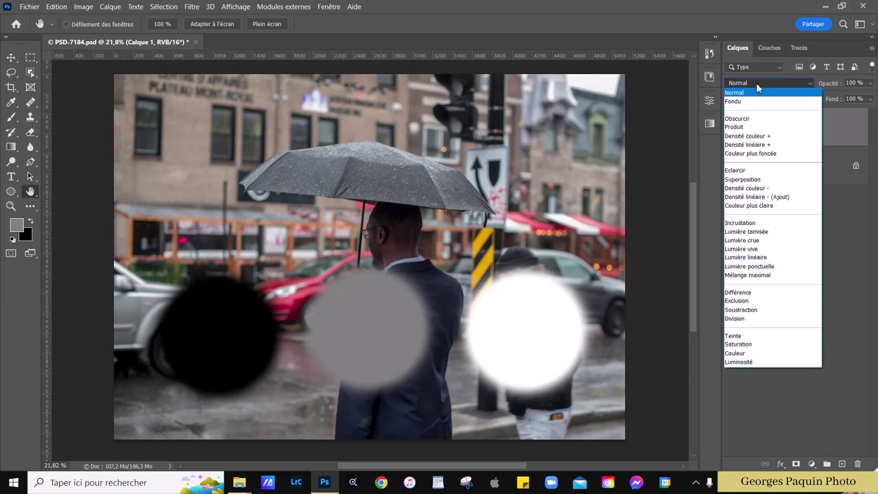
{"action": "left_click", "coordinate": [758, 233]}
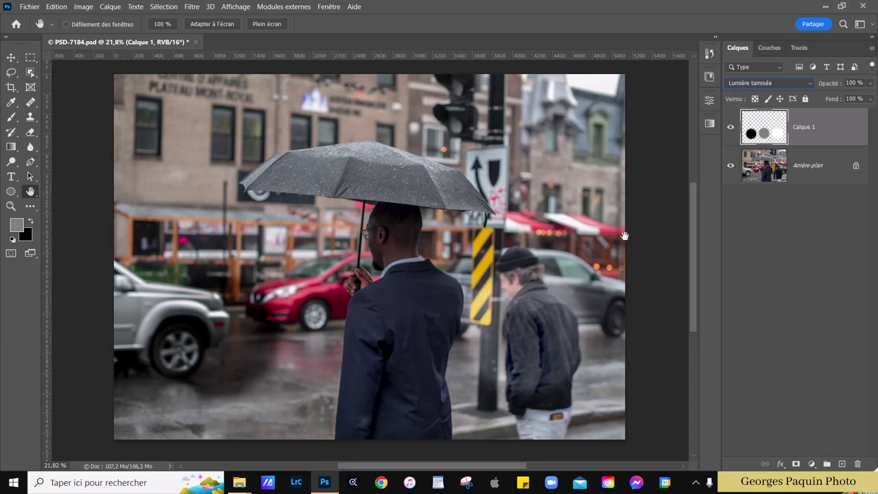
{"action": "left_click", "coordinate": [735, 82]}
{"action": "left_click", "coordinate": [733, 91]}
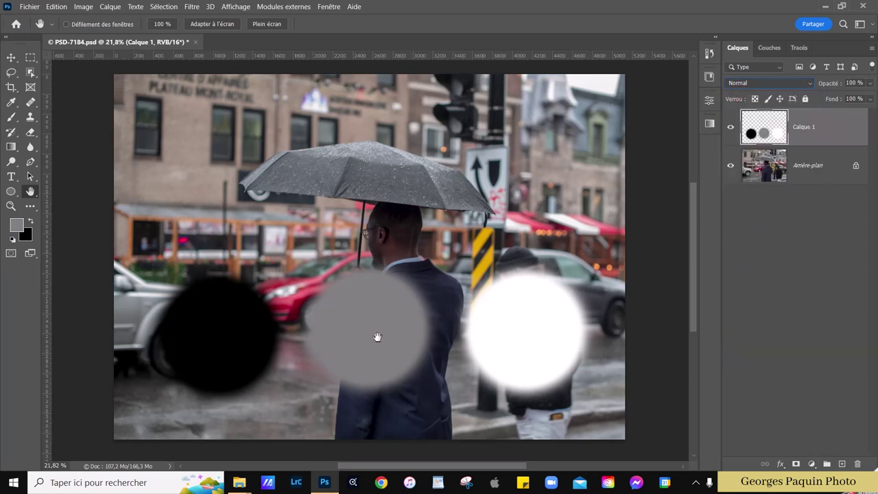
{"action": "left_click", "coordinate": [738, 82]}
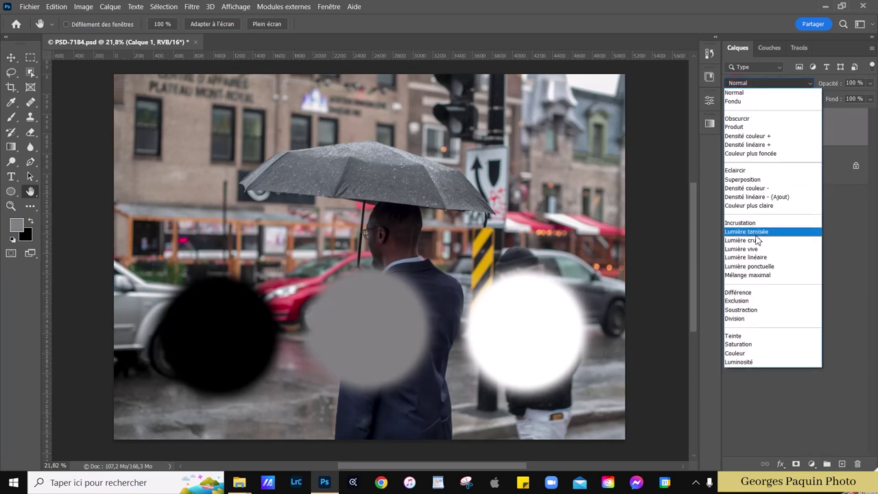
{"action": "left_click", "coordinate": [756, 230]}
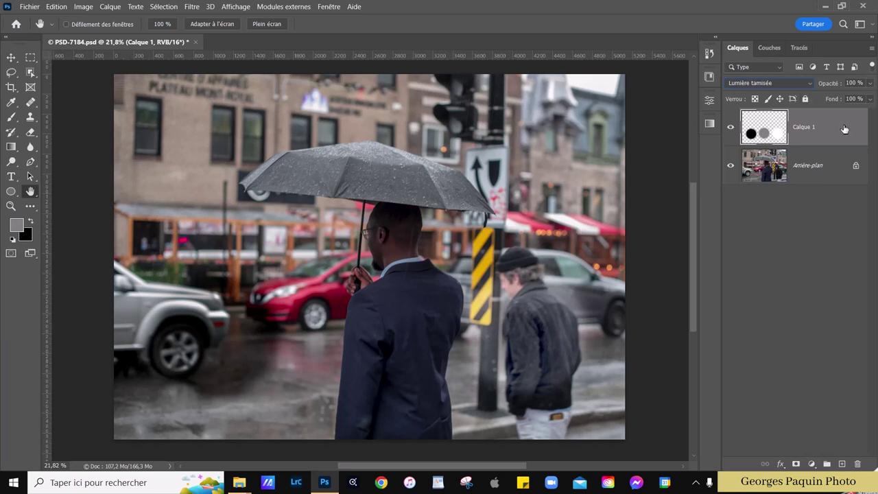
Delete Calque 1 and add a Courbe de transfert de dégradé adjustment layer.
{"action": "left_click_drag", "start_coordinate": [844, 129], "coordinate": [857, 462]}
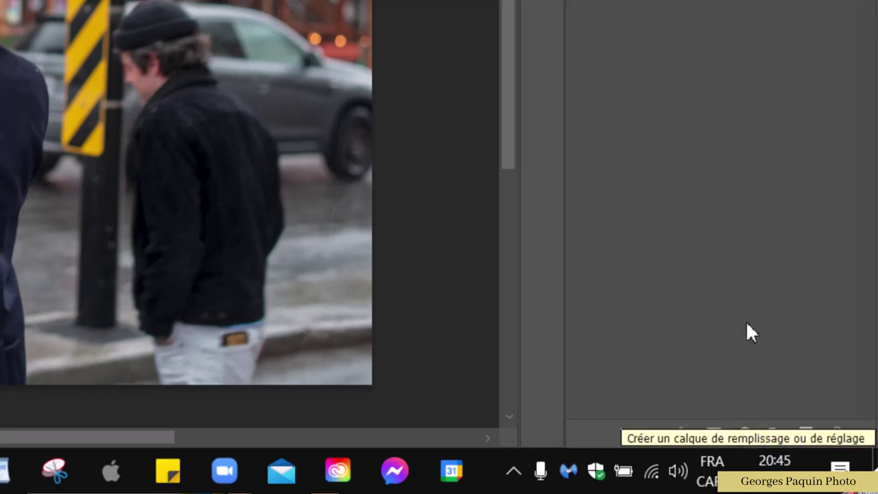
{"action": "left_click", "coordinate": [745, 432]}
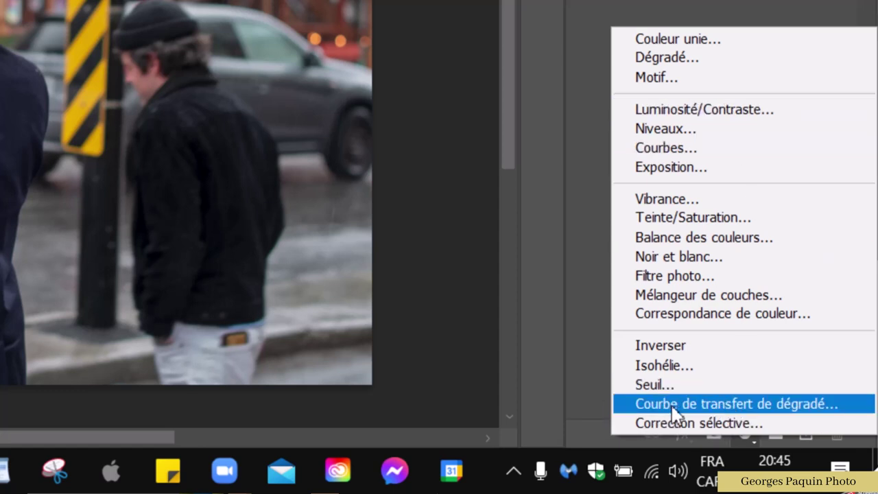
{"action": "left_click", "coordinate": [801, 409]}
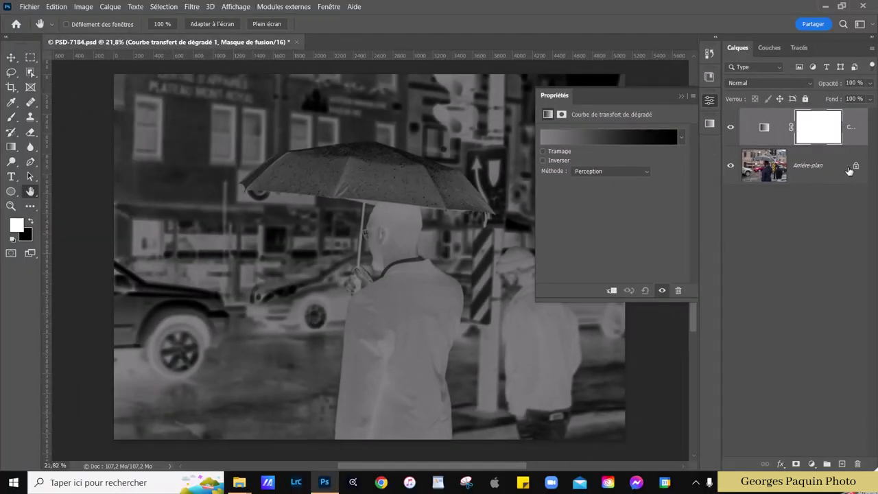
Target the gradient map layer and open its gradient in the Éditeur de dégradé.
{"action": "left_click", "coordinate": [764, 129]}
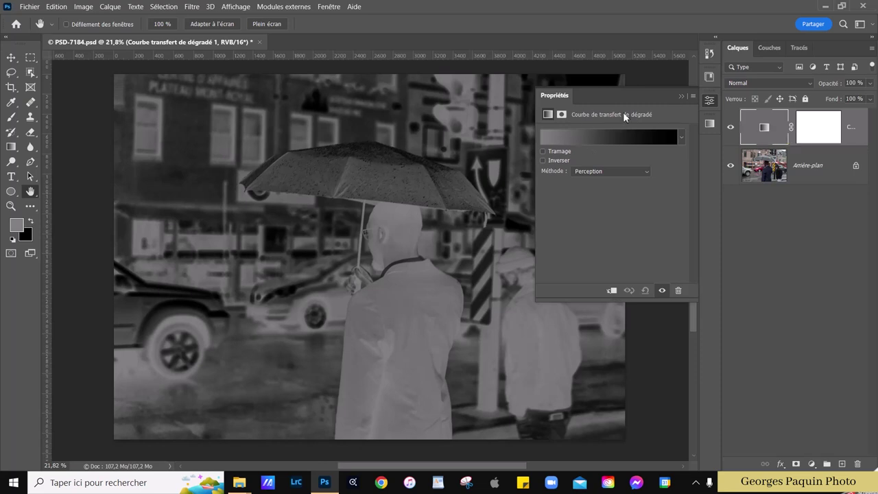
{"action": "left_click", "coordinate": [602, 141]}
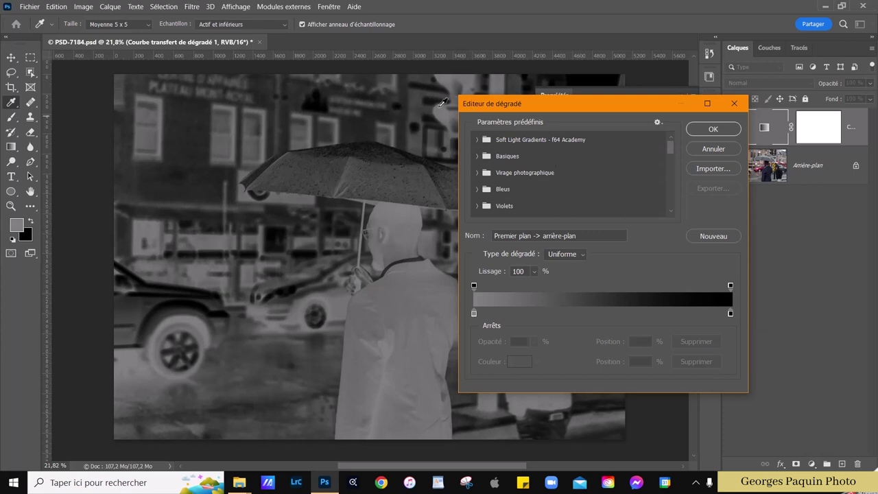
Expand the Basiques preset folder and scroll through the gradient presets.
{"action": "left_click", "coordinate": [478, 157]}
{"action": "scroll", "coordinate": [480, 158], "scroll_direction": "down", "scroll_amount": 1}
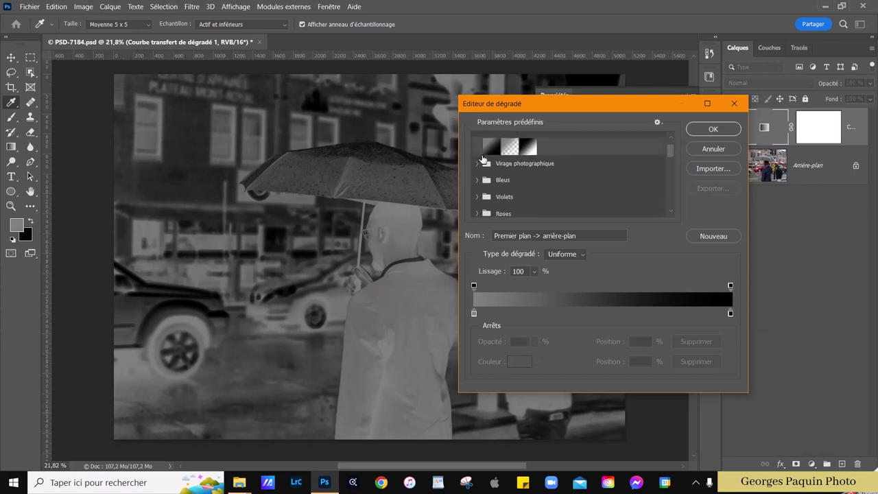
{"action": "scroll", "coordinate": [483, 158], "scroll_direction": "down", "scroll_amount": 1}
{"action": "scroll", "coordinate": [484, 159], "scroll_direction": "down", "scroll_amount": 1}
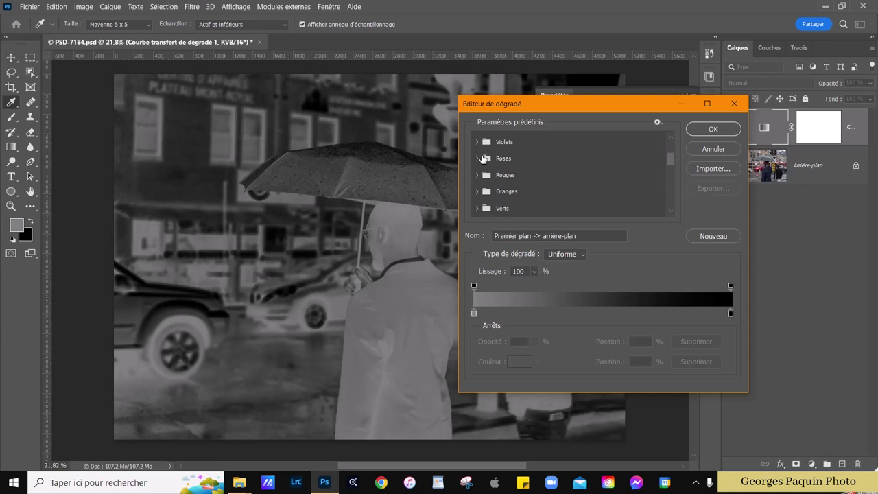
{"action": "scroll", "coordinate": [485, 164], "scroll_direction": "down", "scroll_amount": 1}
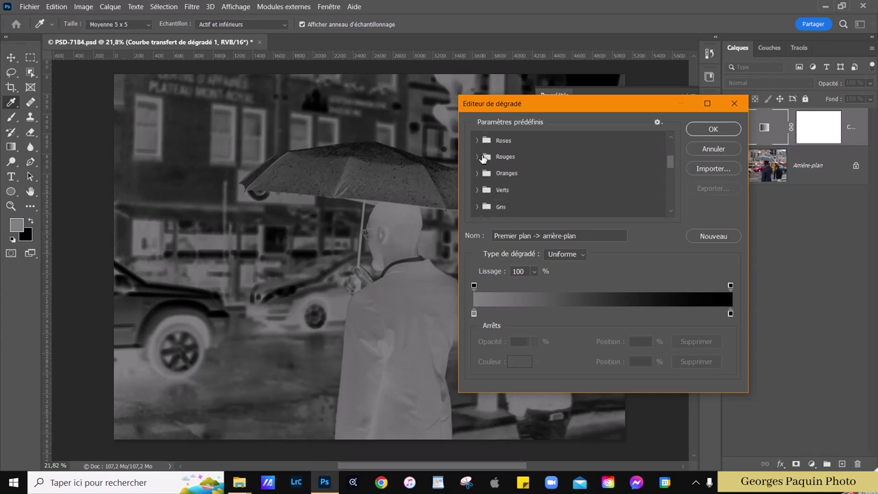
Make the gradient's leftmost stop red.
{"action": "left_click", "coordinate": [473, 313]}
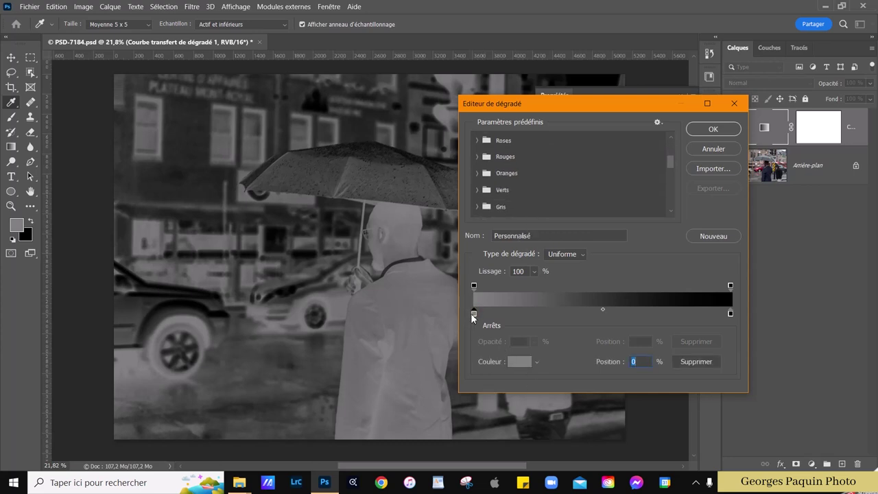
{"action": "left_click", "coordinate": [520, 361]}
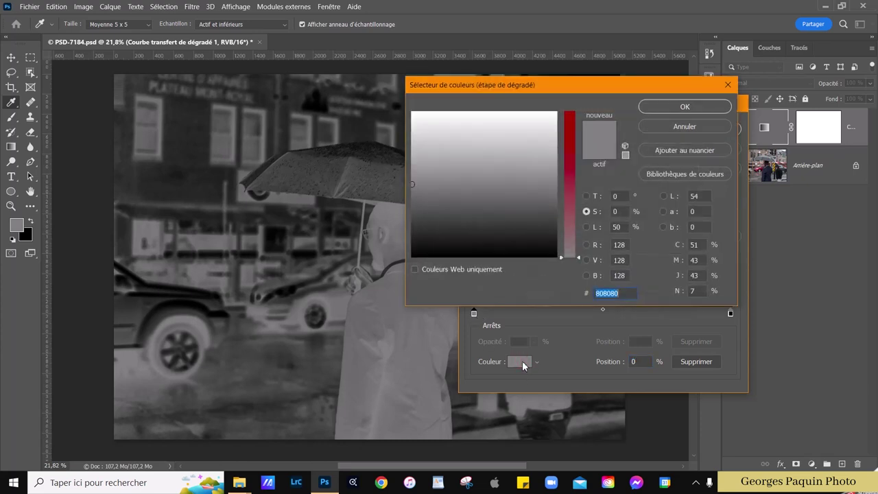
{"action": "left_click", "coordinate": [586, 197]}
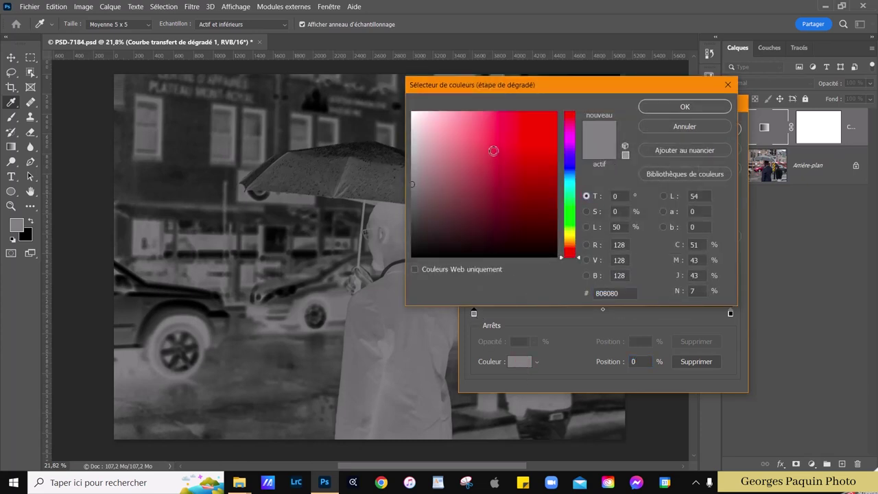
{"action": "left_click", "coordinate": [492, 149]}
{"action": "left_click", "coordinate": [685, 107]}
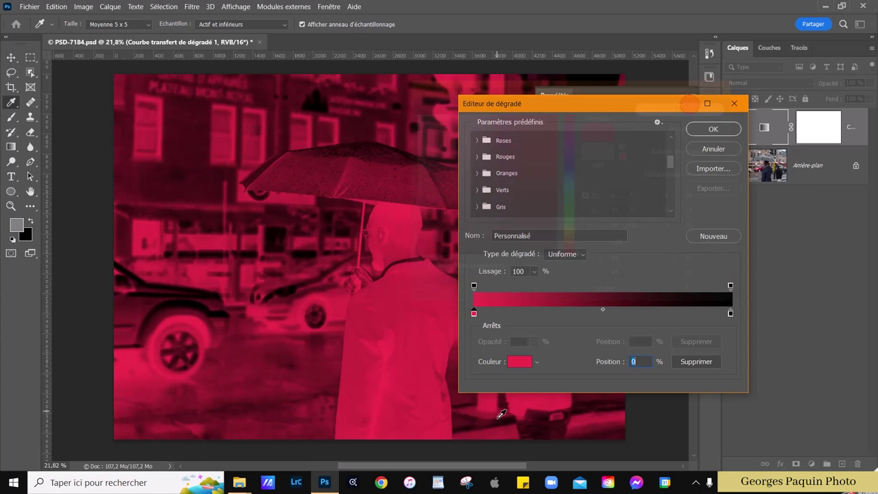
Add a blue colour stop at 31%.
{"action": "left_click", "coordinate": [554, 313]}
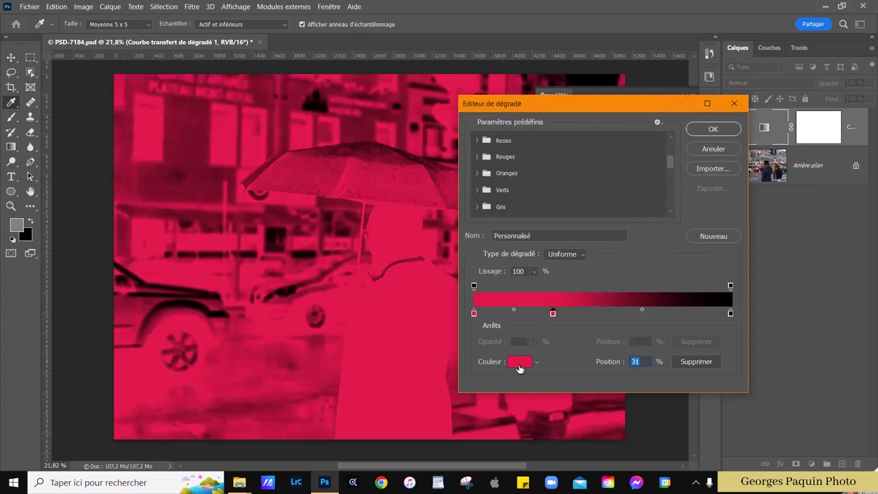
{"action": "left_click", "coordinate": [519, 361]}
{"action": "left_click_drag", "start_coordinate": [567, 181], "coordinate": [567, 166]}
{"action": "left_click_drag", "start_coordinate": [507, 189], "coordinate": [489, 185]}
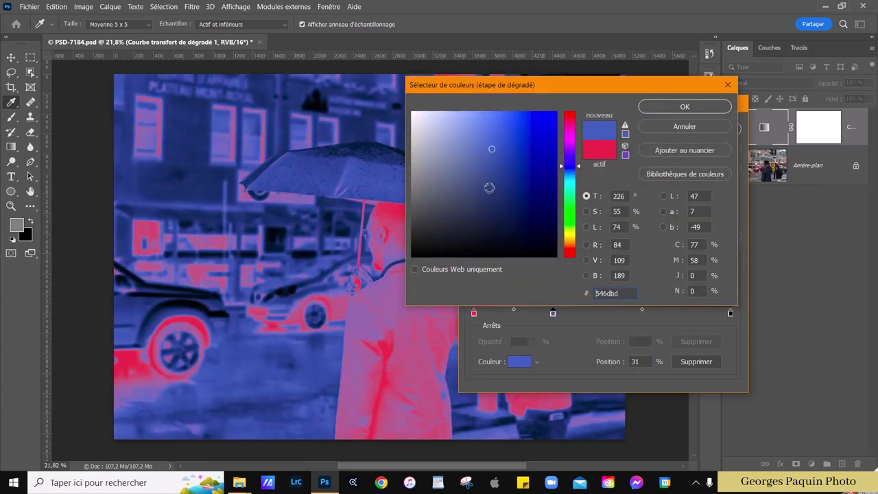
{"action": "left_click", "coordinate": [648, 106]}
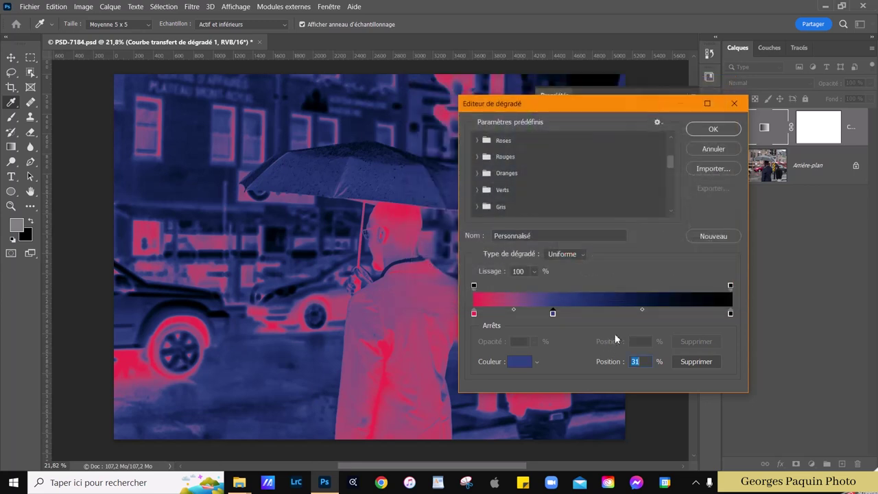
Add a green colour stop at 71%.
{"action": "left_click", "coordinate": [657, 313]}
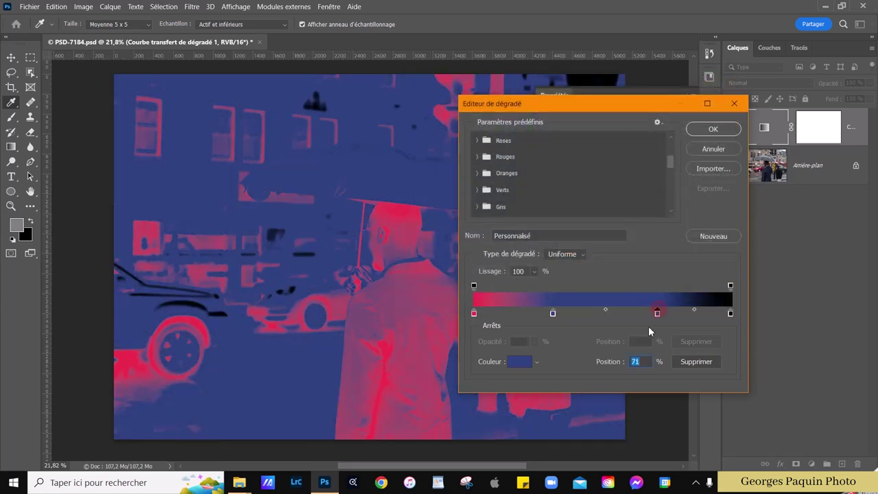
{"action": "left_click", "coordinate": [527, 363]}
{"action": "left_click", "coordinate": [569, 220]}
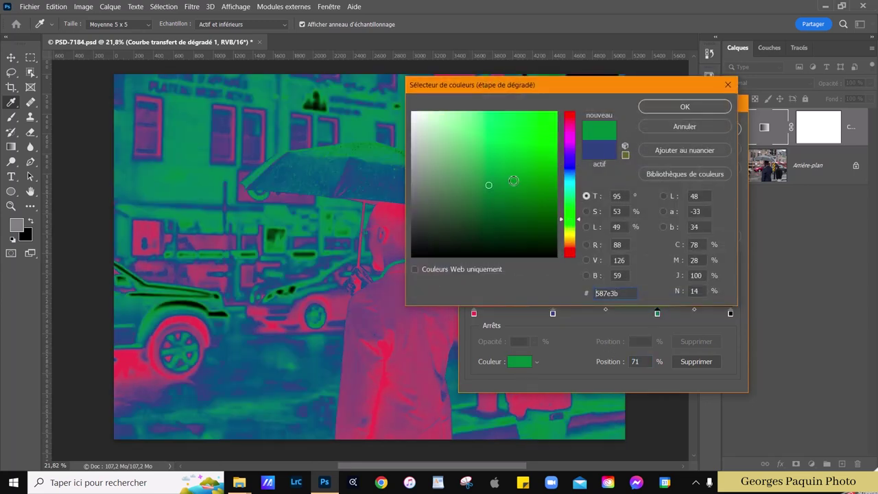
{"action": "left_click", "coordinate": [502, 159]}
{"action": "left_click", "coordinate": [685, 106]}
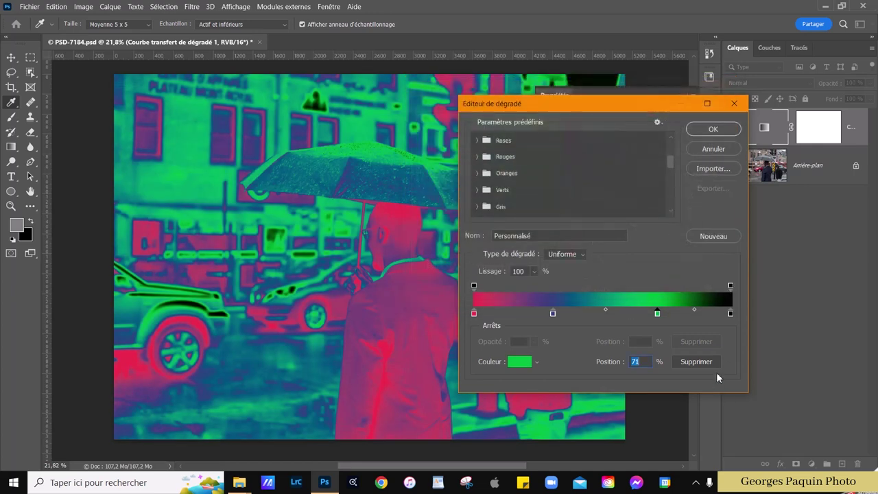
Change the black end stop to yellow ddc644.
{"action": "left_click", "coordinate": [730, 313]}
{"action": "left_click", "coordinate": [513, 362]}
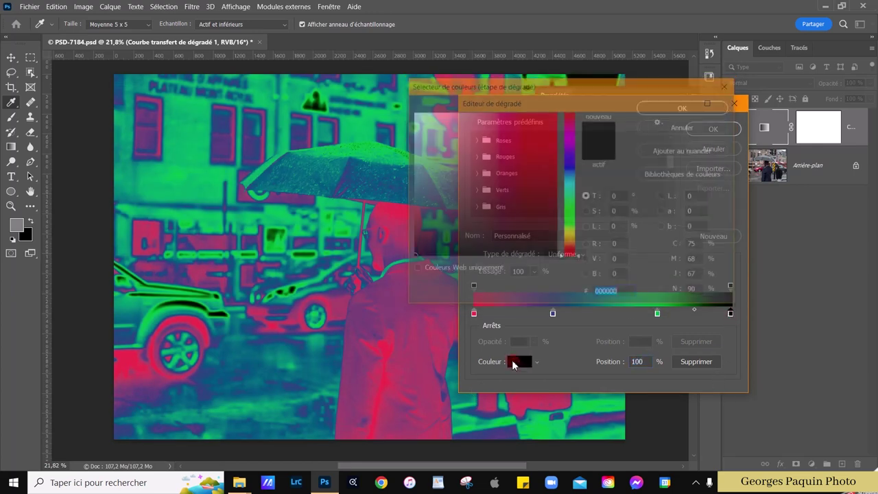
{"action": "left_click", "coordinate": [573, 236]}
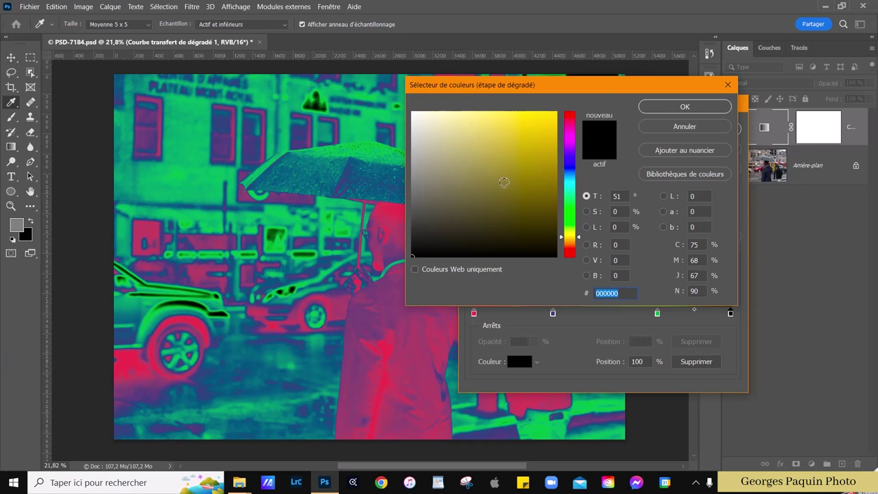
{"action": "left_click", "coordinate": [504, 181]}
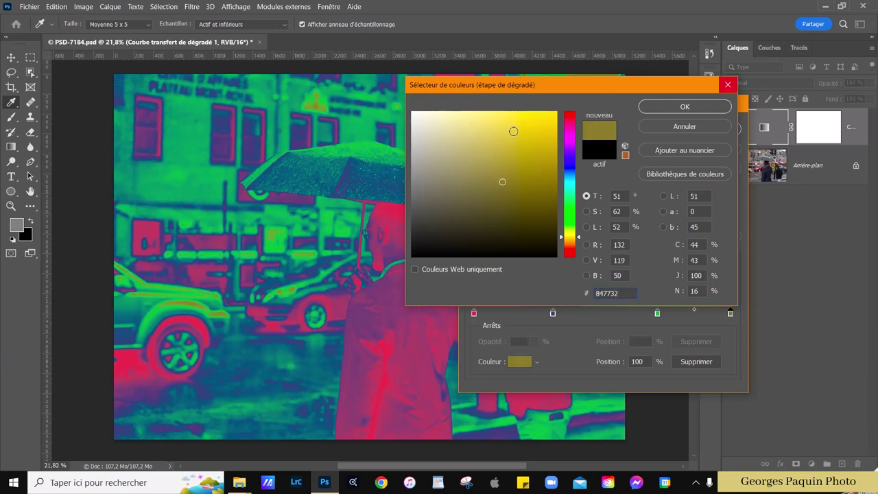
{"action": "left_click", "coordinate": [512, 130]}
{"action": "left_click", "coordinate": [684, 107]}
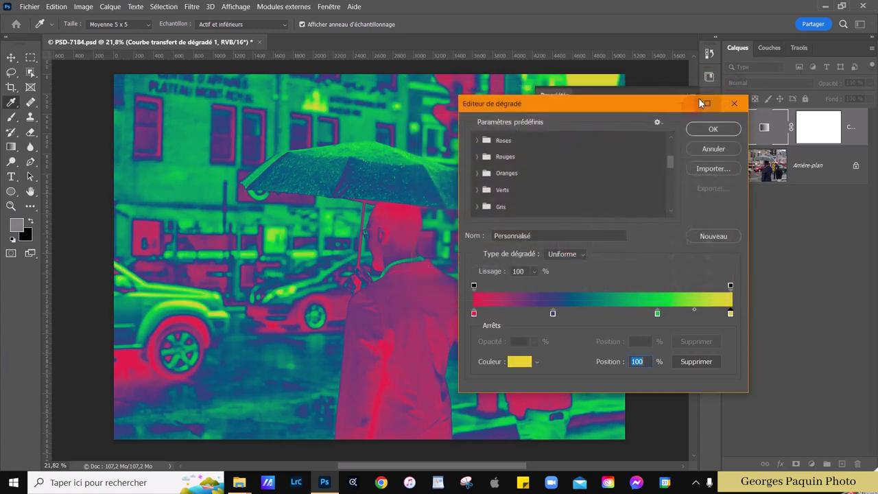
Move the green stop to 63% and the blue stop to 34%, then apply the gradient.
{"action": "left_click_drag", "start_coordinate": [657, 314], "coordinate": [635, 313]}
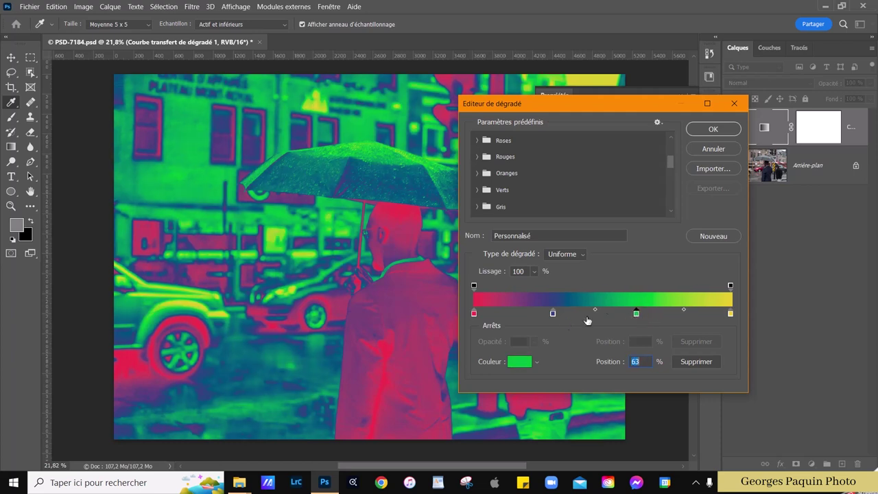
{"action": "left_click_drag", "start_coordinate": [553, 315], "coordinate": [561, 315]}
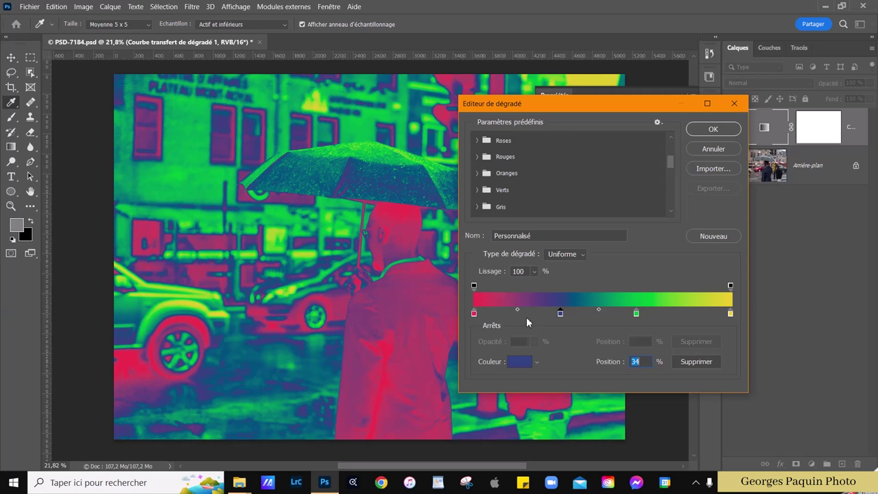
{"action": "left_click", "coordinate": [731, 314]}
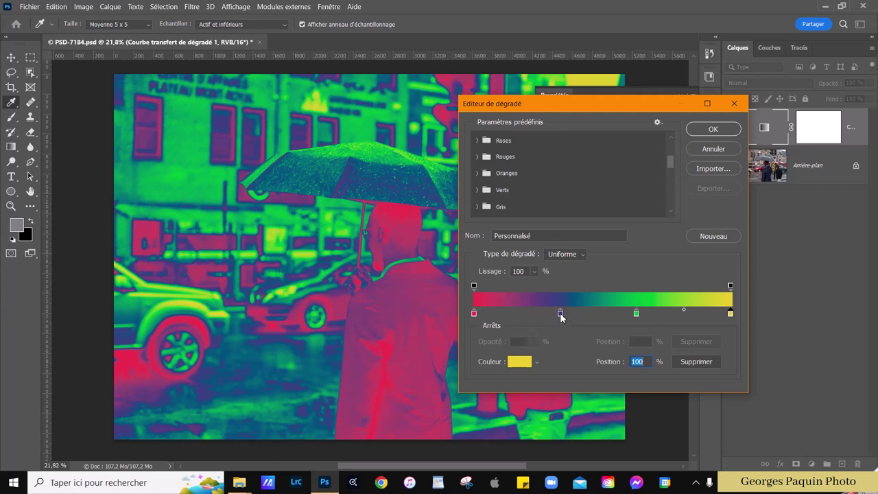
{"action": "left_click", "coordinate": [710, 130]}
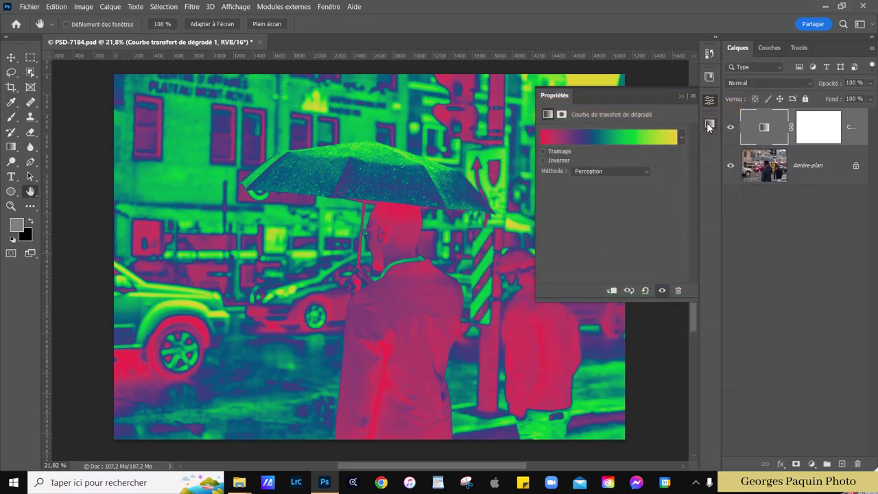
Toggle the gradient map to compare with the original, then delete the gradient map layer.
{"action": "left_click", "coordinate": [662, 290]}
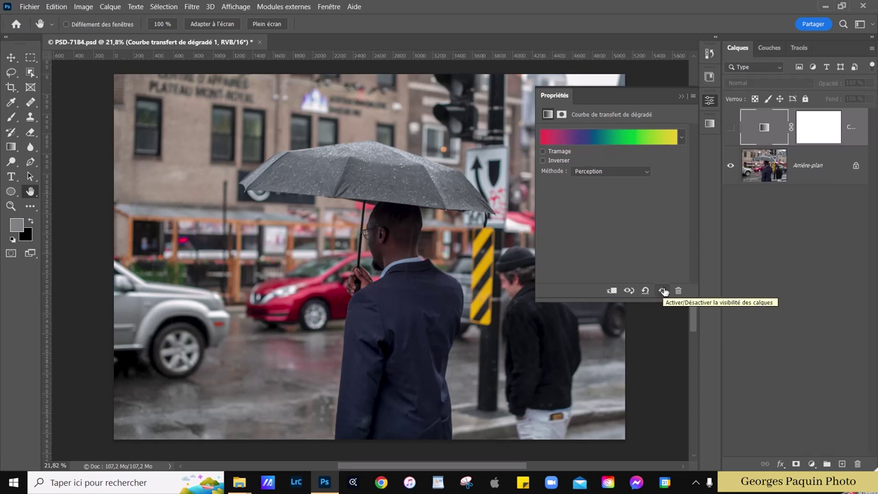
{"action": "left_click", "coordinate": [730, 128]}
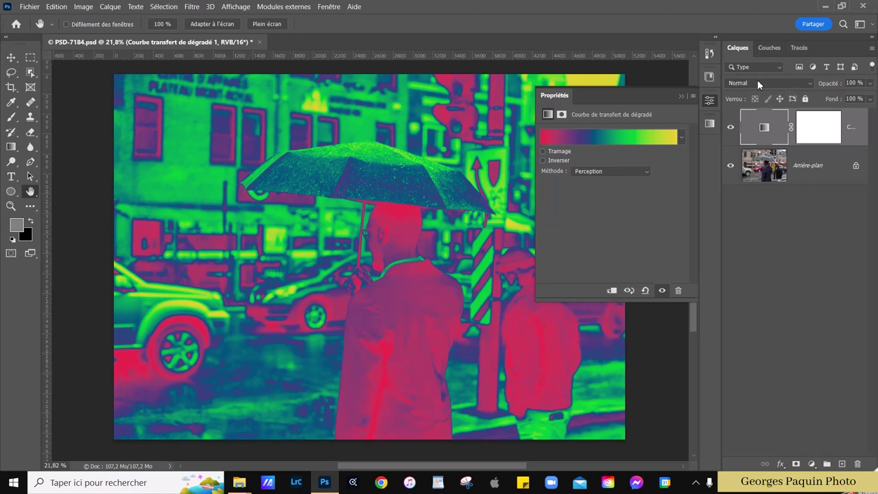
{"action": "left_click", "coordinate": [582, 139]}
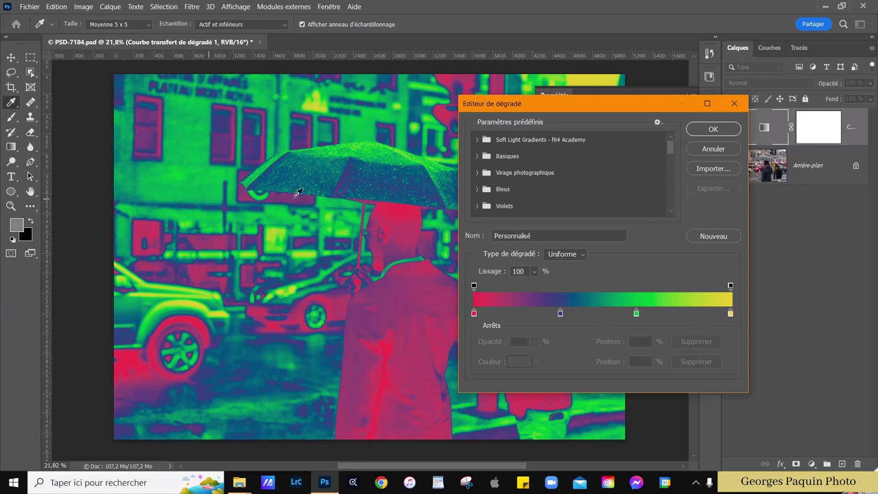
{"action": "left_click", "coordinate": [721, 149]}
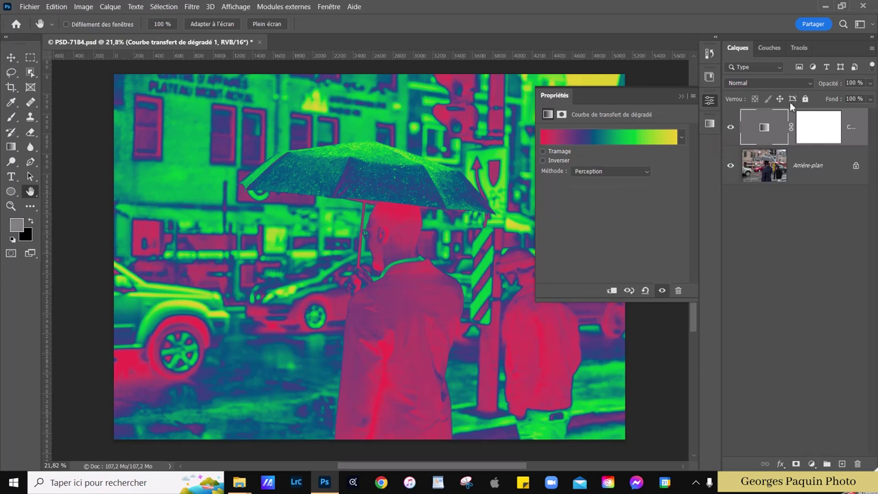
{"action": "left_click", "coordinate": [684, 99]}
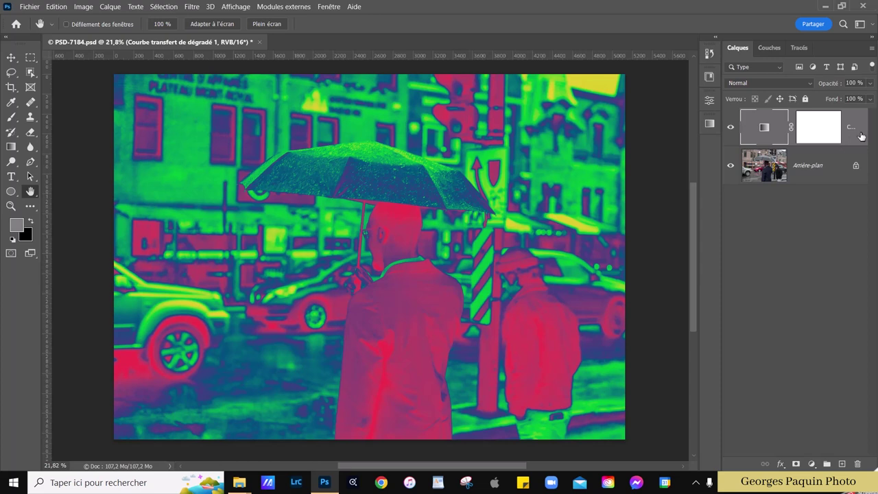
{"action": "mouse_move", "coordinate": [861, 137]}
{"action": "left_mouse_down"}
{"action": "mouse_move", "coordinate": [868, 464]}
{"action": "mouse_move", "coordinate": [858, 464]}
{"action": "left_mouse_up"}
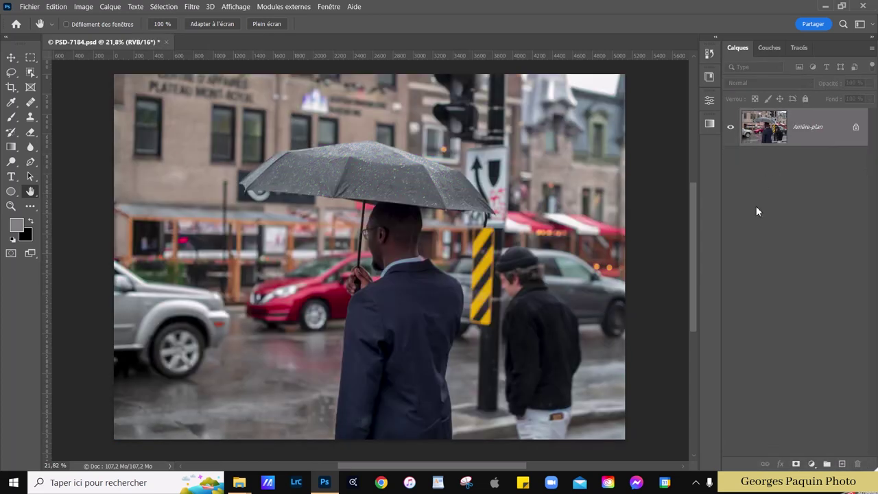
Add a new gradient map blended in Lumière tamisée and open its gradient editor.
{"action": "left_click", "coordinate": [811, 464]}
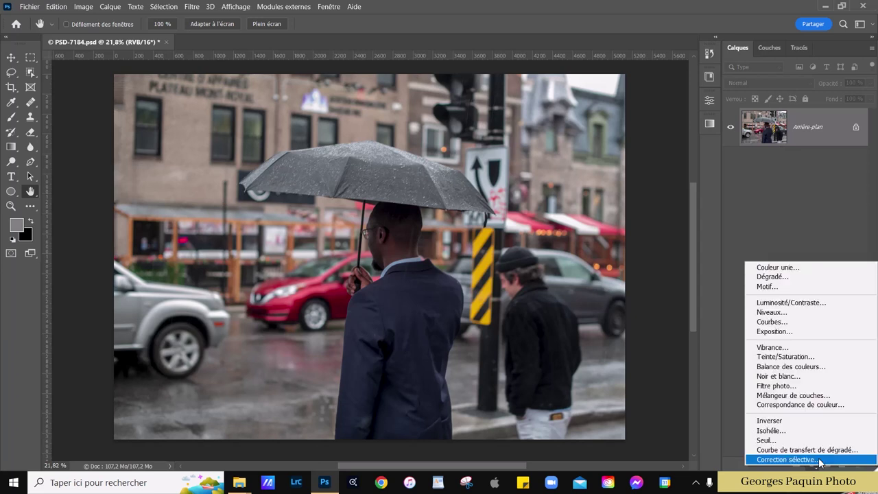
{"action": "left_click", "coordinate": [821, 451]}
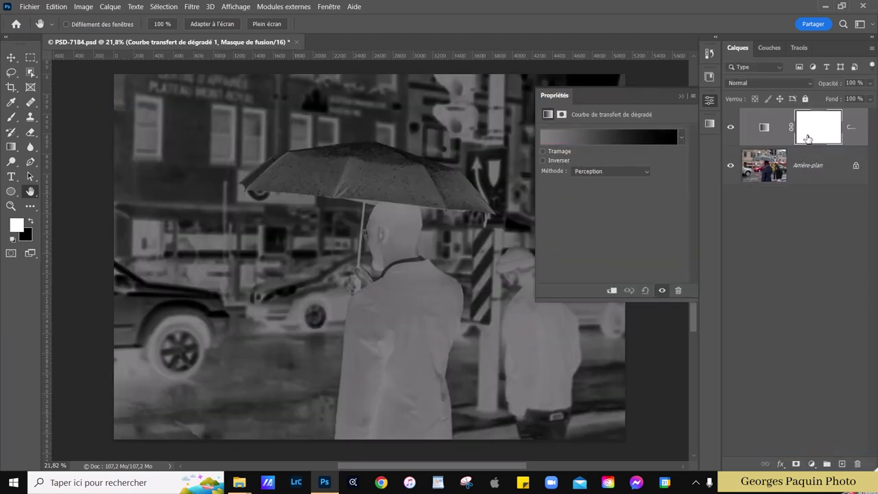
{"action": "left_click", "coordinate": [759, 82]}
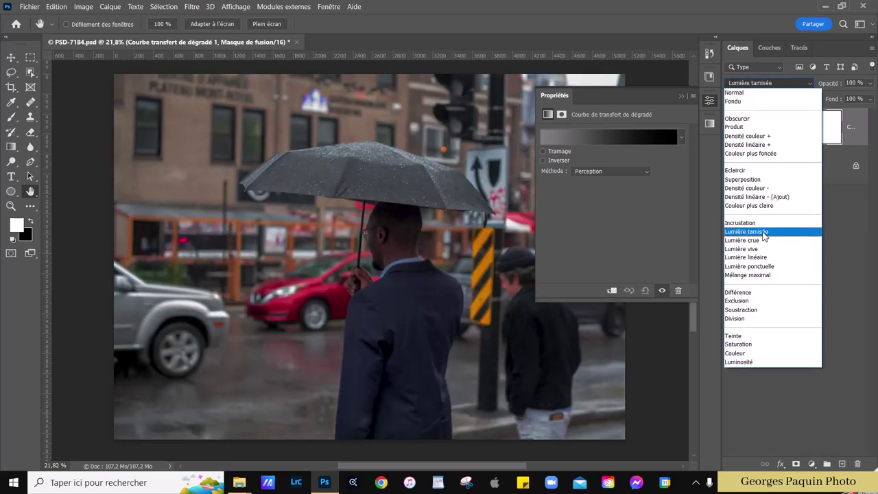
{"action": "left_click", "coordinate": [763, 233]}
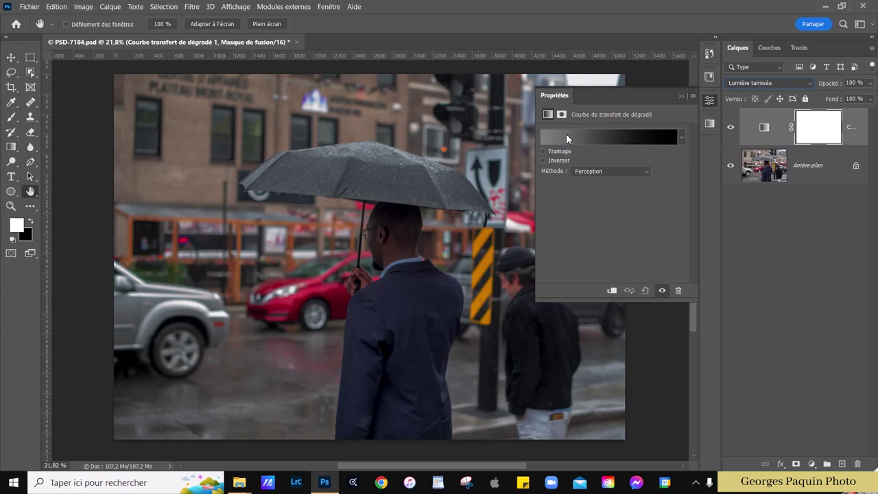
{"action": "left_click", "coordinate": [623, 136]}
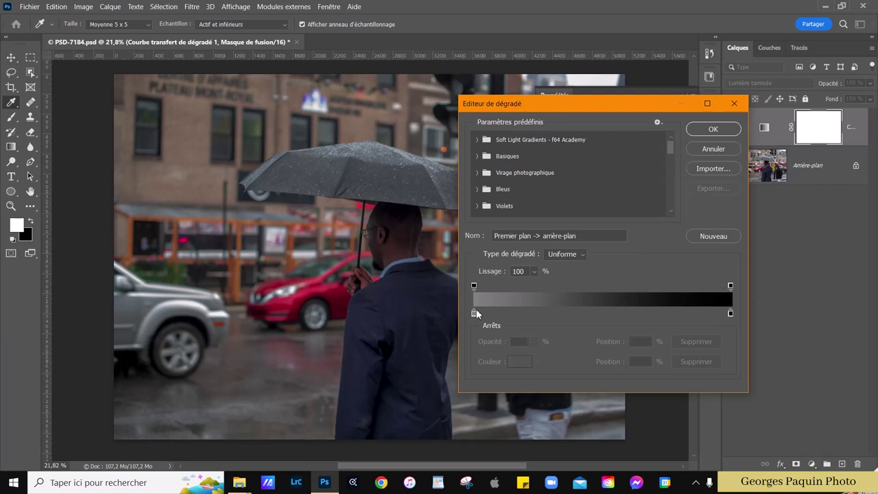
Select the black right-hand gradient stop and bring up its colour picker.
{"action": "left_click", "coordinate": [731, 314]}
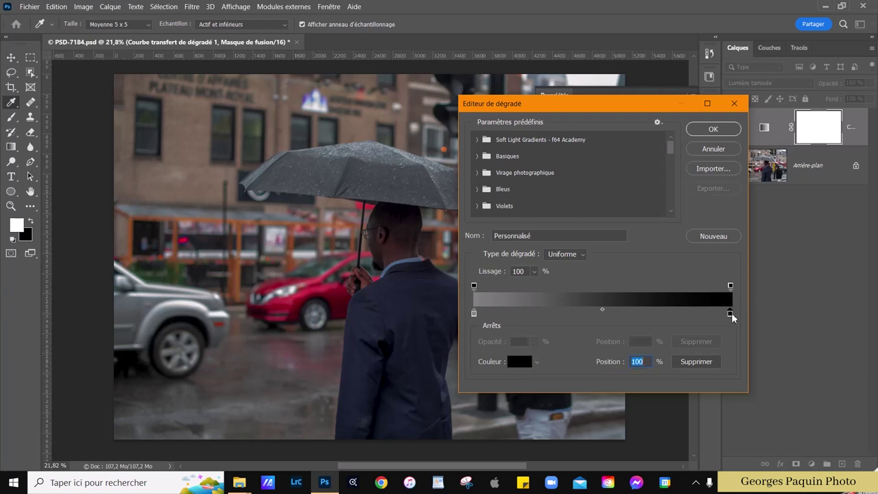
{"action": "left_click", "coordinate": [731, 315]}
{"action": "left_click", "coordinate": [521, 363]}
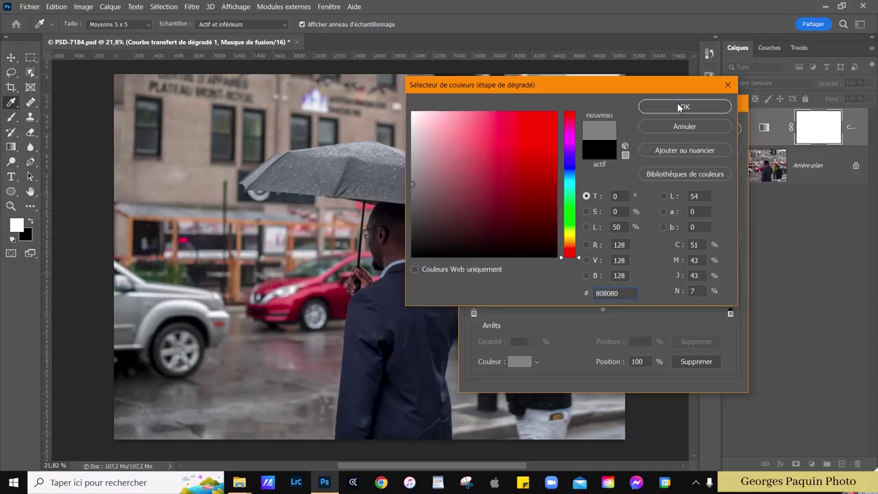
Confirm mid grey #808080 for the right-hand stop.
{"action": "left_click", "coordinate": [679, 105]}
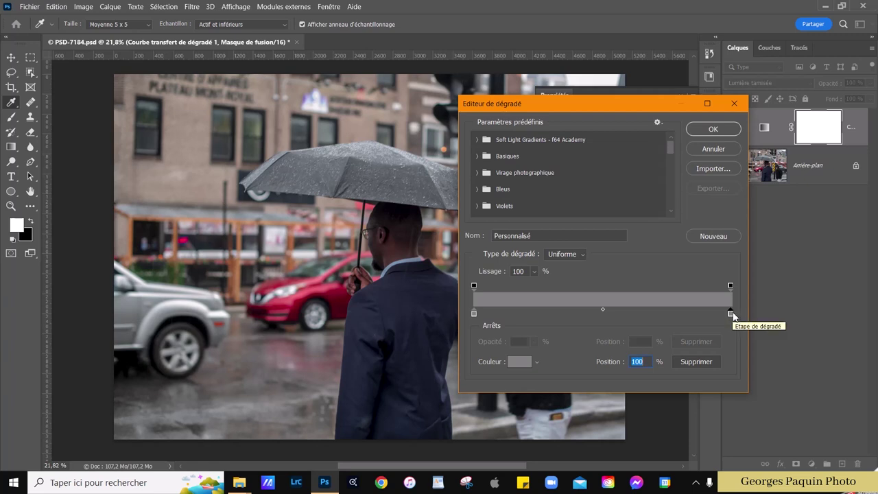
Select the left-hand stop of the grey gradient.
{"action": "left_click", "coordinate": [473, 312]}
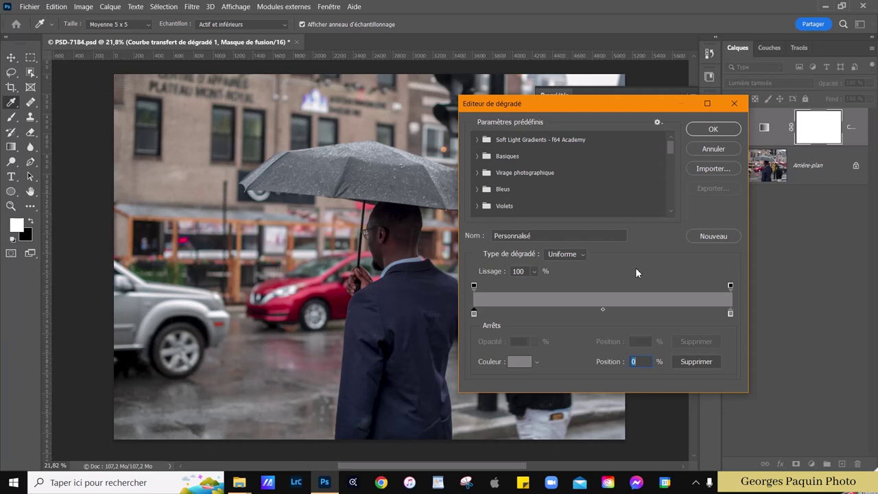
Pick a dark blue for the left stop, adjusting its saturation and lightness.
{"action": "double_click", "coordinate": [473, 312]}
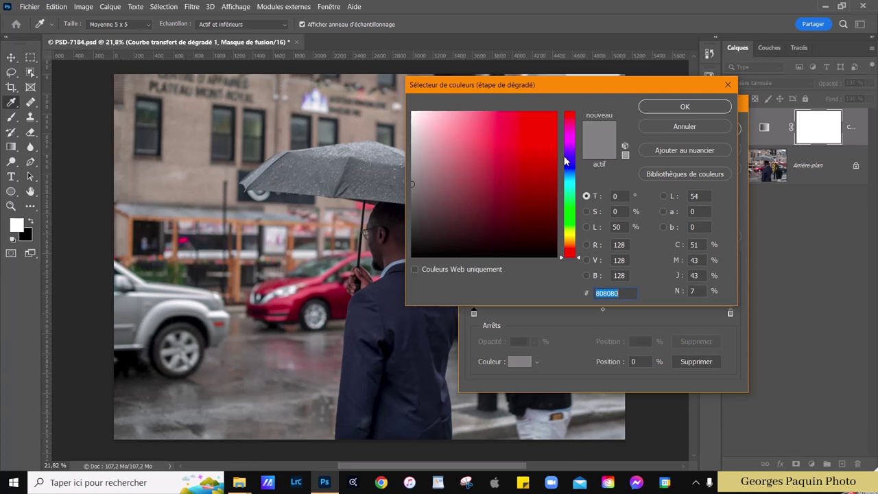
{"action": "left_click_drag", "start_coordinate": [578, 259], "coordinate": [567, 184]}
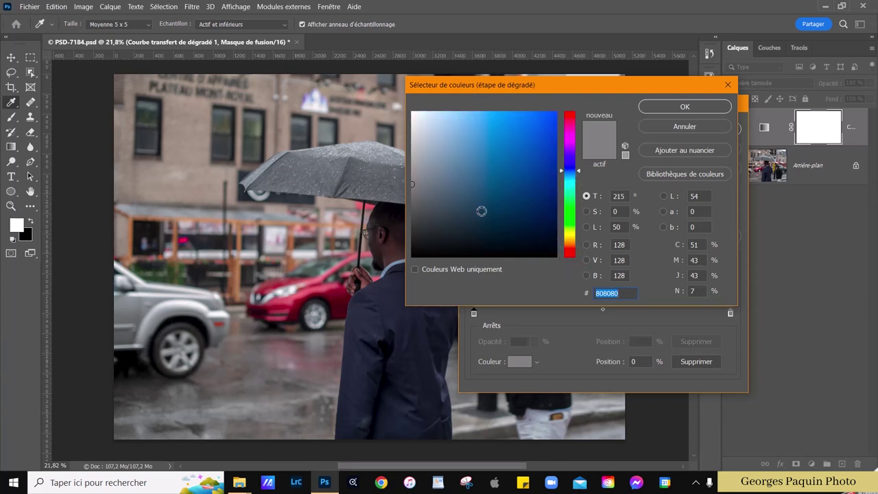
{"action": "left_click", "coordinate": [474, 212]}
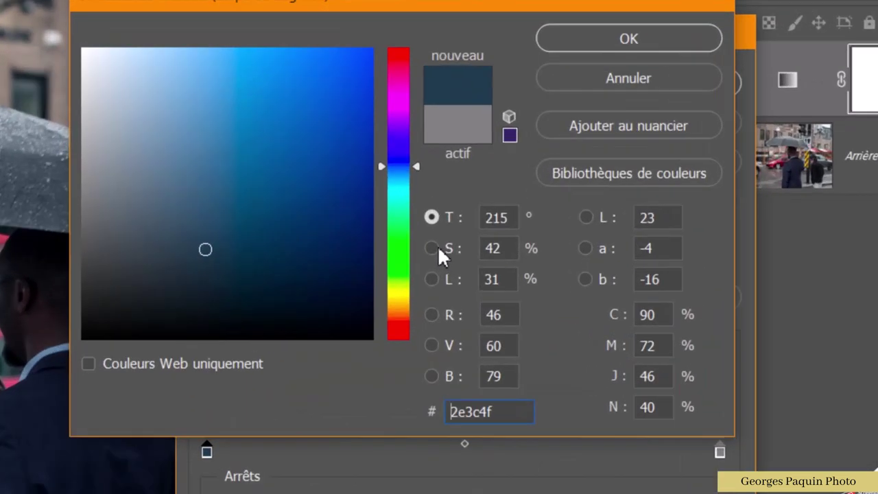
{"action": "left_click", "coordinate": [431, 249]}
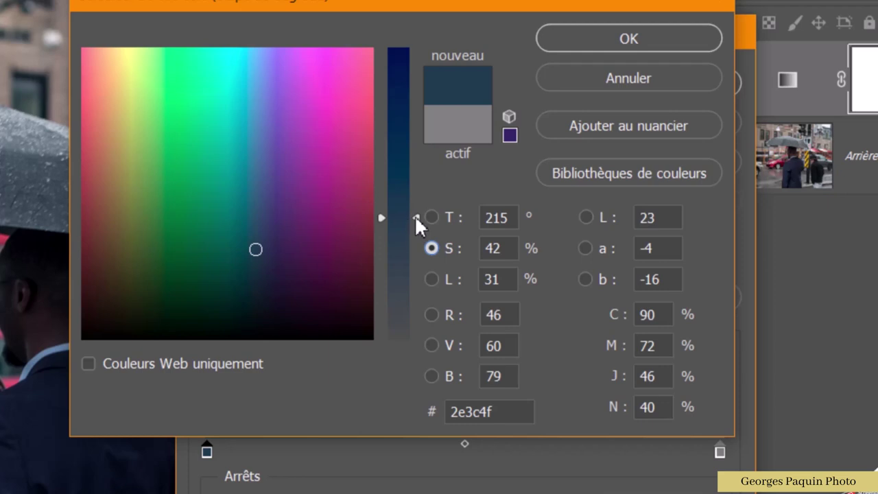
{"action": "mouse_move", "coordinate": [415, 218]}
{"action": "left_mouse_down"}
{"action": "mouse_move", "coordinate": [407, 317]}
{"action": "mouse_move", "coordinate": [413, 194]}
{"action": "left_mouse_up"}
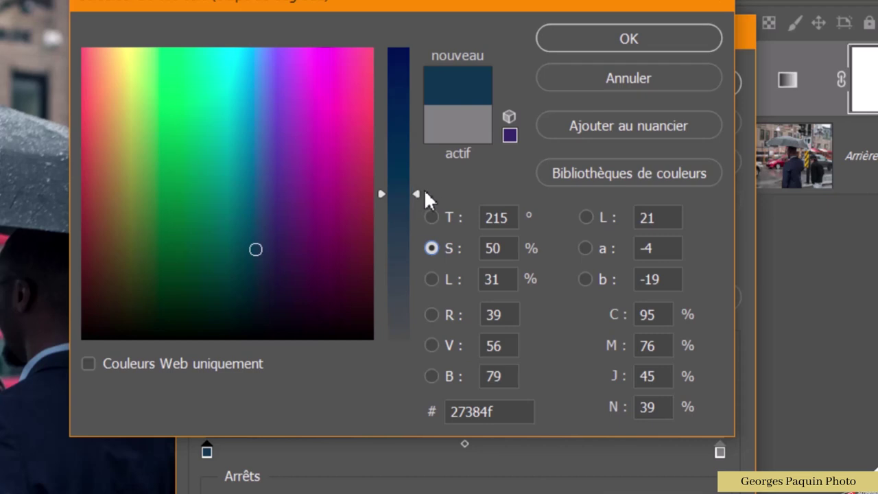
{"action": "left_click", "coordinate": [431, 279]}
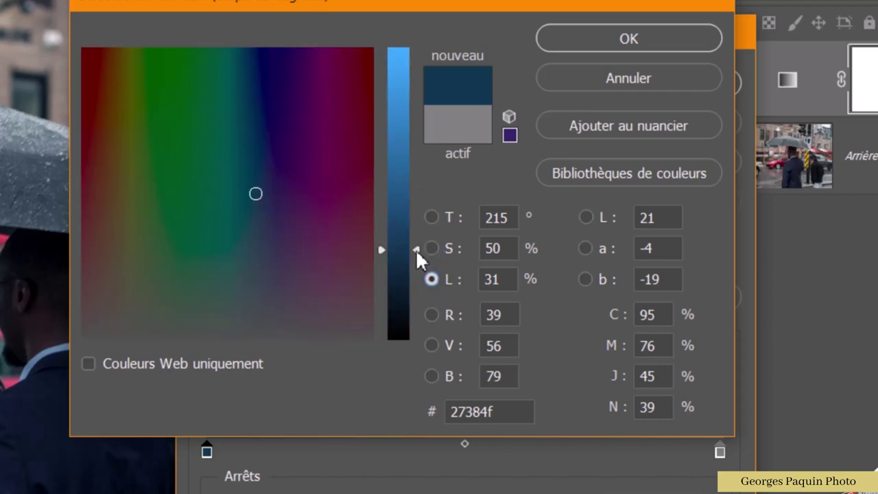
{"action": "mouse_move", "coordinate": [415, 249]}
{"action": "left_mouse_down"}
{"action": "mouse_move", "coordinate": [404, 125]}
{"action": "mouse_move", "coordinate": [415, 144]}
{"action": "mouse_move", "coordinate": [415, 235]}
{"action": "left_mouse_up"}
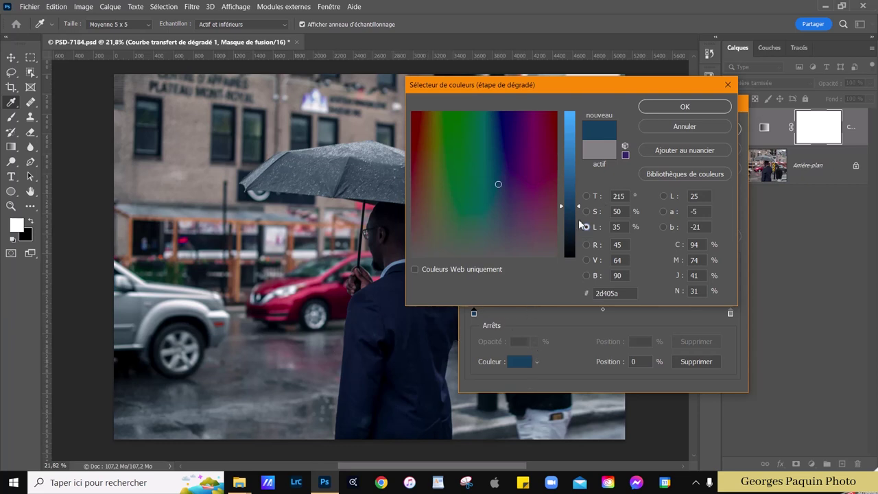
Settle the left stop on a desaturated blue-grey #434f5f, about 37% lightness and 29% saturation.
{"action": "left_click_drag", "start_coordinate": [578, 211], "coordinate": [576, 171]}
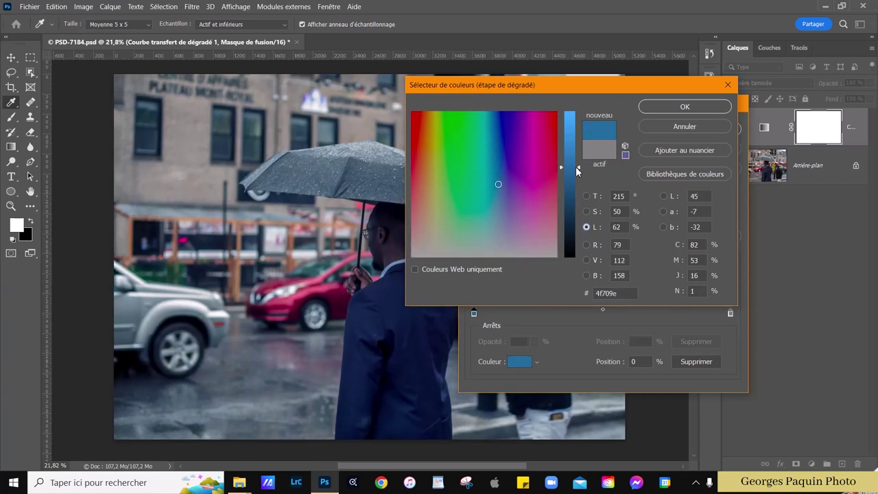
{"action": "mouse_move", "coordinate": [578, 171]}
{"action": "left_mouse_down"}
{"action": "mouse_move", "coordinate": [577, 148]}
{"action": "mouse_move", "coordinate": [580, 230]}
{"action": "mouse_move", "coordinate": [578, 200]}
{"action": "mouse_move", "coordinate": [578, 212]}
{"action": "left_mouse_up"}
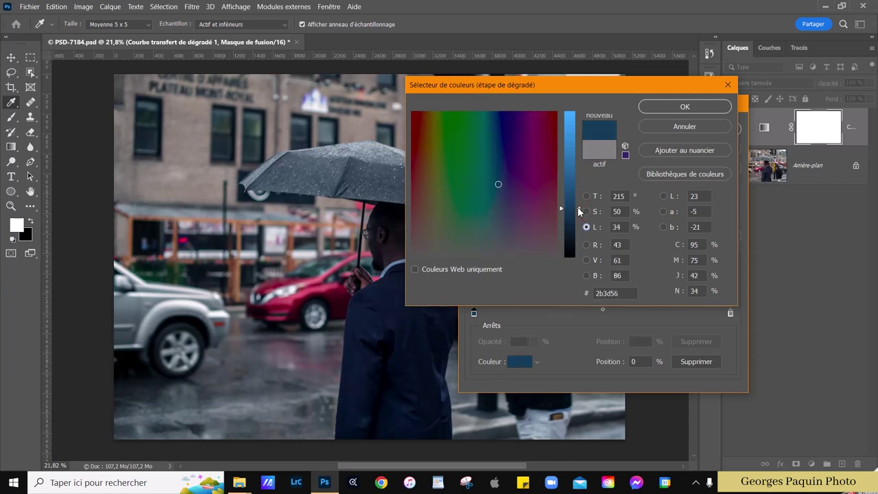
{"action": "left_click_drag", "start_coordinate": [579, 211], "coordinate": [579, 207]}
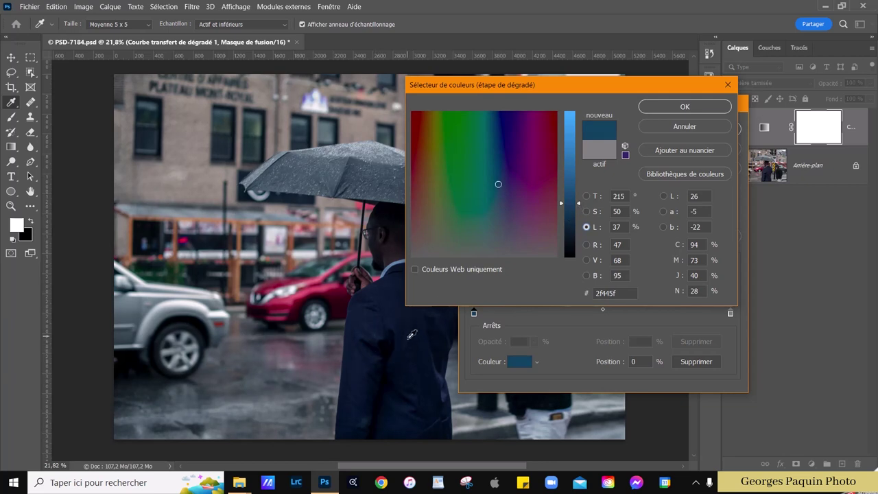
{"action": "left_click", "coordinate": [587, 212]}
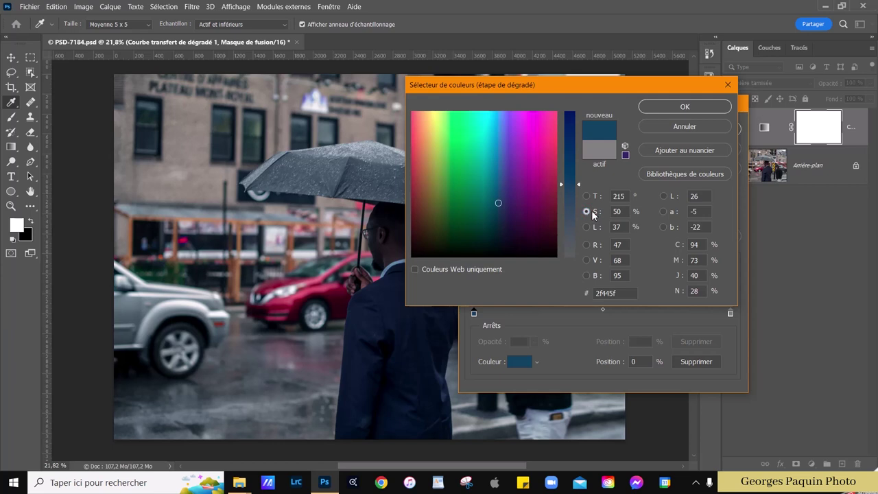
{"action": "left_click_drag", "start_coordinate": [578, 187], "coordinate": [580, 215]}
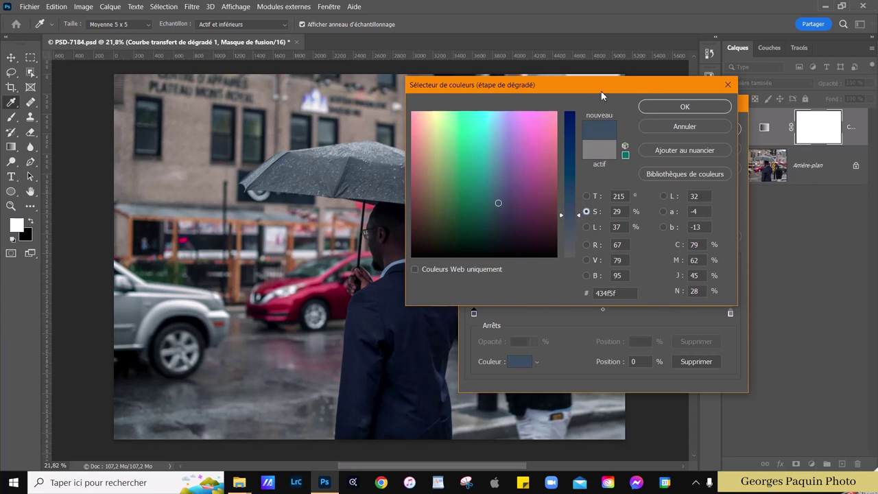
{"action": "left_click", "coordinate": [682, 108]}
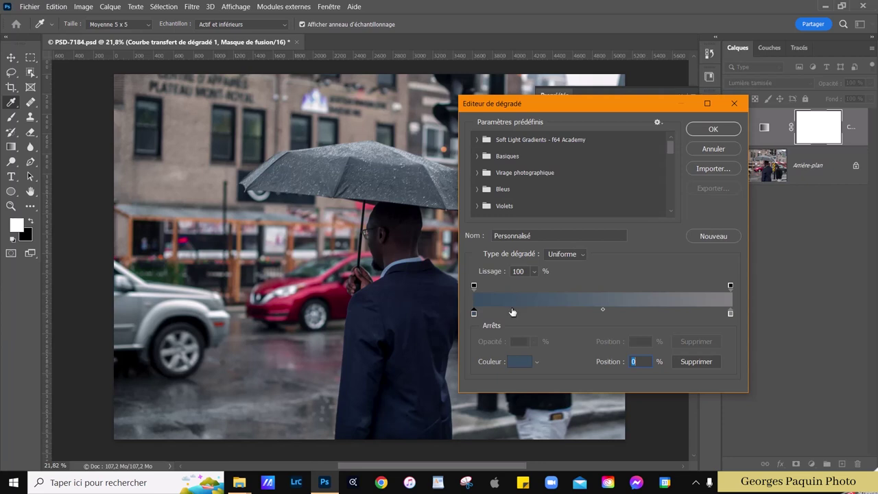
Add a gradient stop at 15% and make it a muted, darker green.
{"action": "left_click", "coordinate": [512, 312]}
{"action": "left_click_drag", "start_coordinate": [509, 315], "coordinate": [513, 315]}
{"action": "left_click", "coordinate": [521, 362]}
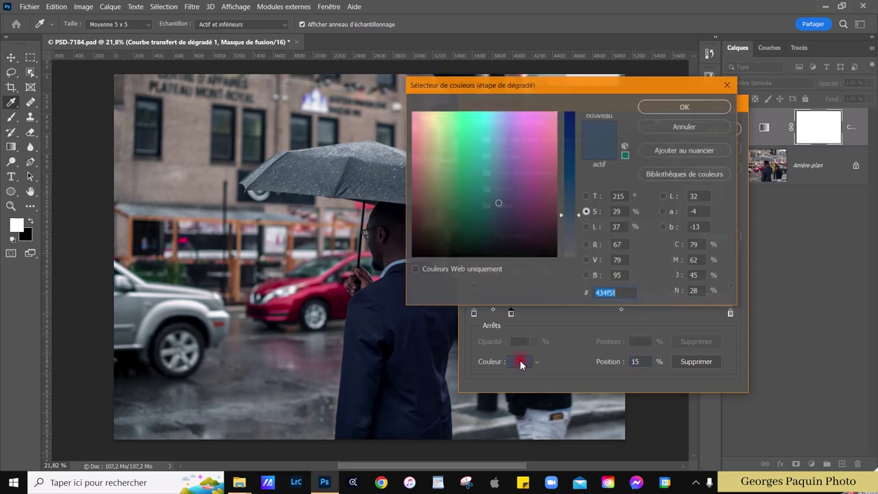
{"action": "left_click", "coordinate": [586, 196]}
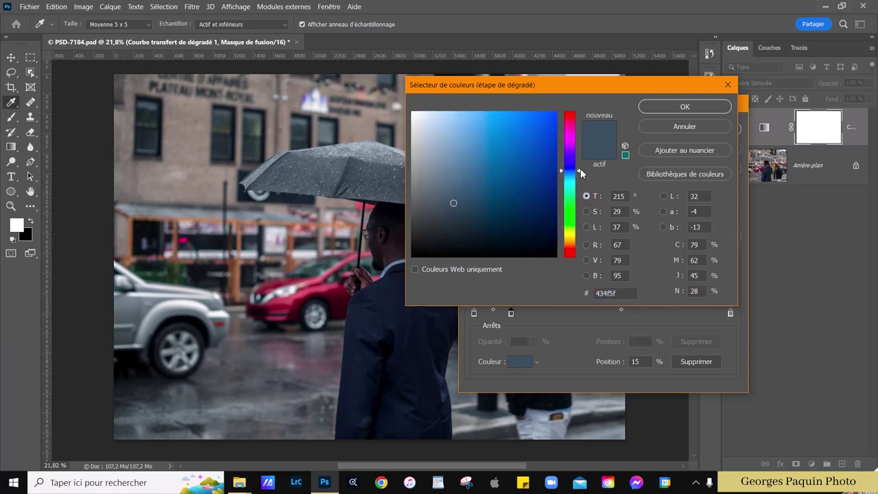
{"action": "left_click", "coordinate": [580, 170]}
{"action": "left_click_drag", "start_coordinate": [580, 171], "coordinate": [576, 220]}
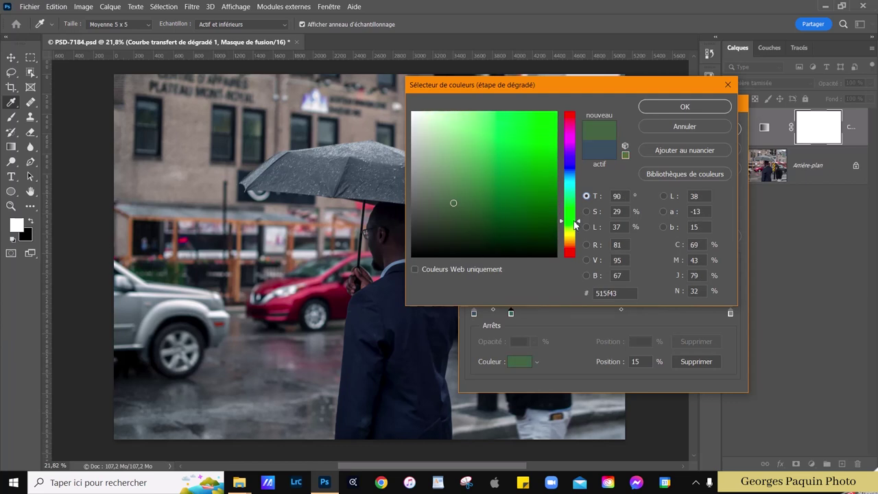
{"action": "left_click", "coordinate": [480, 210]}
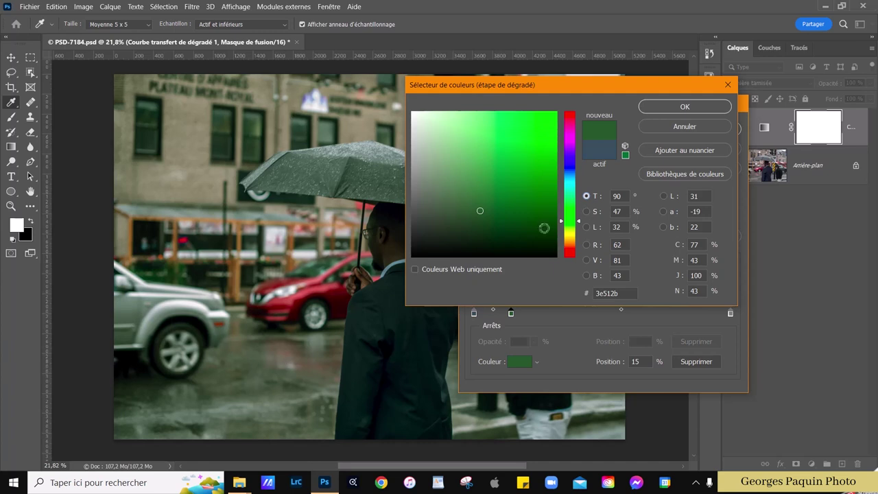
{"action": "left_click", "coordinate": [586, 211]}
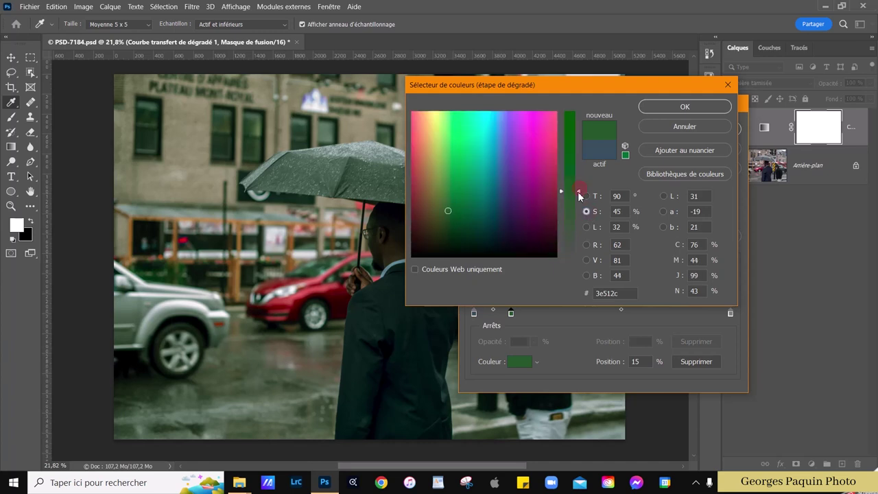
{"action": "left_click_drag", "start_coordinate": [580, 190], "coordinate": [581, 212]}
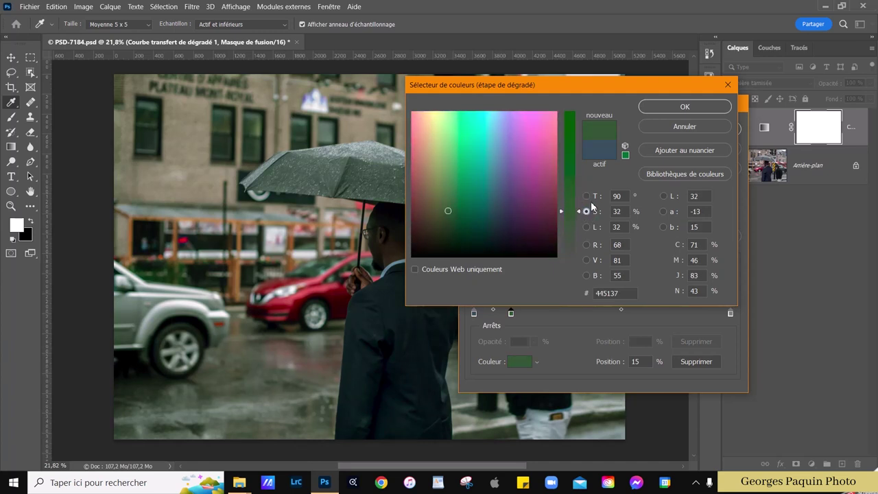
{"action": "left_click", "coordinate": [586, 227]}
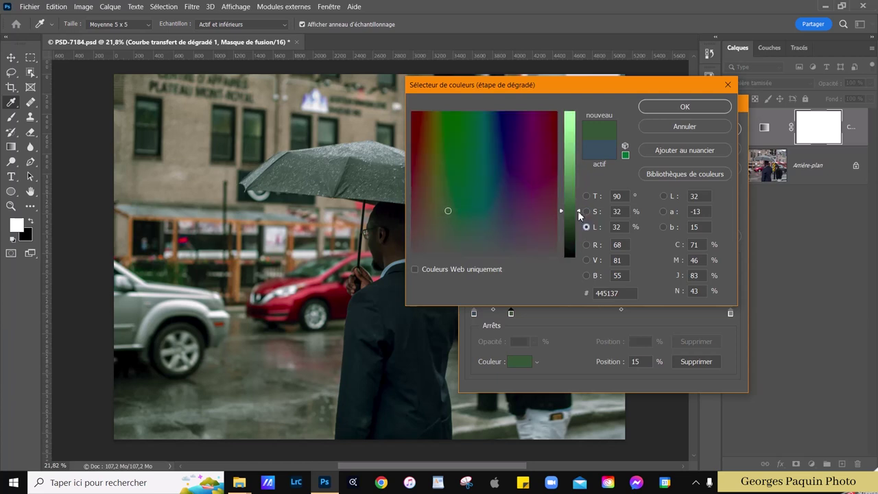
{"action": "mouse_move", "coordinate": [580, 214]}
{"action": "left_mouse_down"}
{"action": "mouse_move", "coordinate": [580, 193]}
{"action": "mouse_move", "coordinate": [581, 213]}
{"action": "mouse_move", "coordinate": [578, 203]}
{"action": "left_mouse_up"}
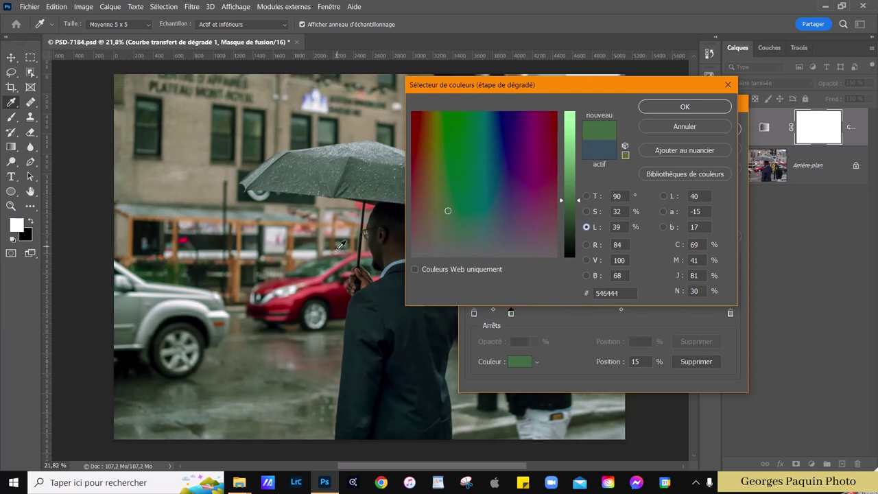
{"action": "left_click", "coordinate": [663, 106]}
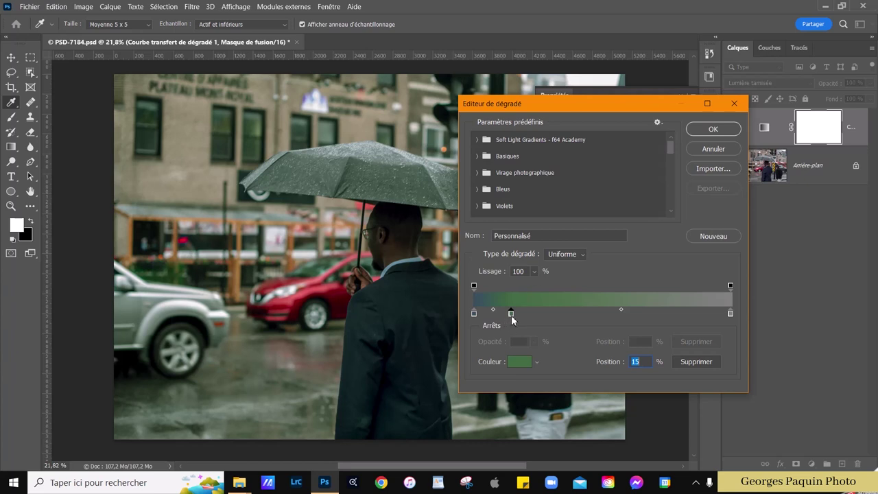
Move the green stop to 25%, adjust the blue-green midpoint, and add a new stop at 52%.
{"action": "left_click_drag", "start_coordinate": [511, 314], "coordinate": [557, 315]}
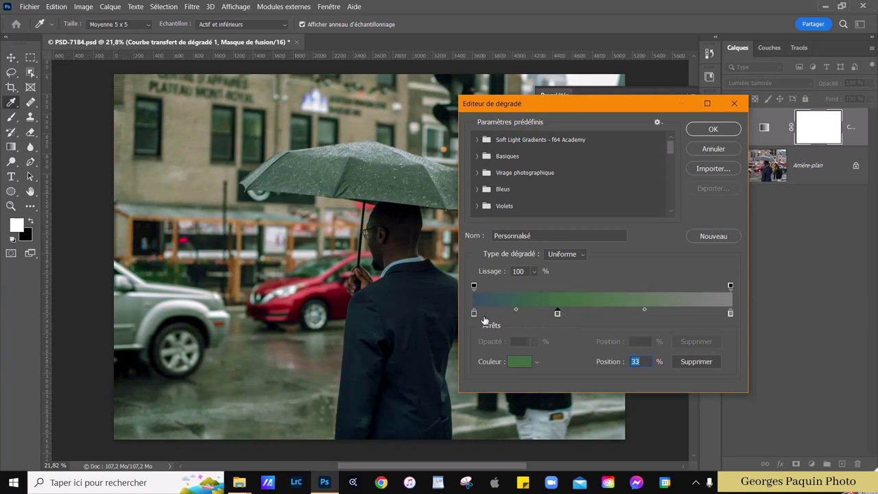
{"action": "mouse_move", "coordinate": [557, 315]}
{"action": "left_mouse_down"}
{"action": "mouse_move", "coordinate": [593, 315]}
{"action": "mouse_move", "coordinate": [521, 314]}
{"action": "mouse_move", "coordinate": [529, 315]}
{"action": "left_mouse_up"}
{"action": "left_click_drag", "start_coordinate": [502, 310], "coordinate": [512, 310]}
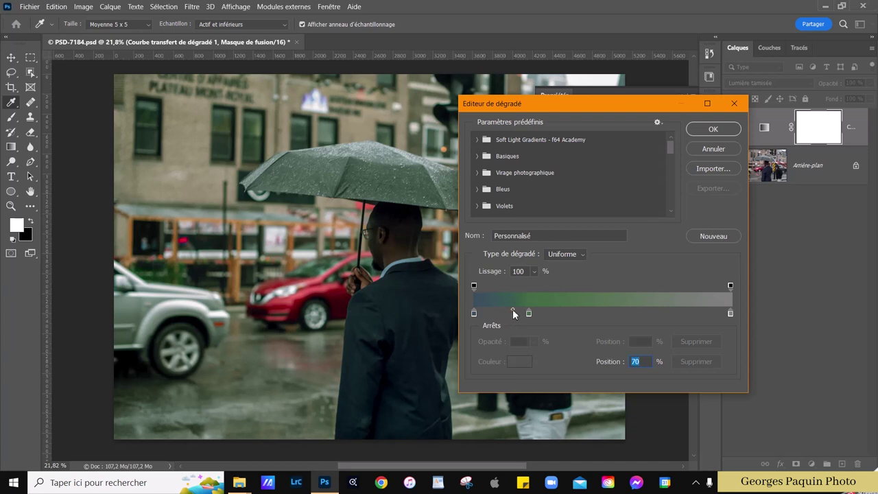
{"action": "left_click", "coordinate": [528, 313]}
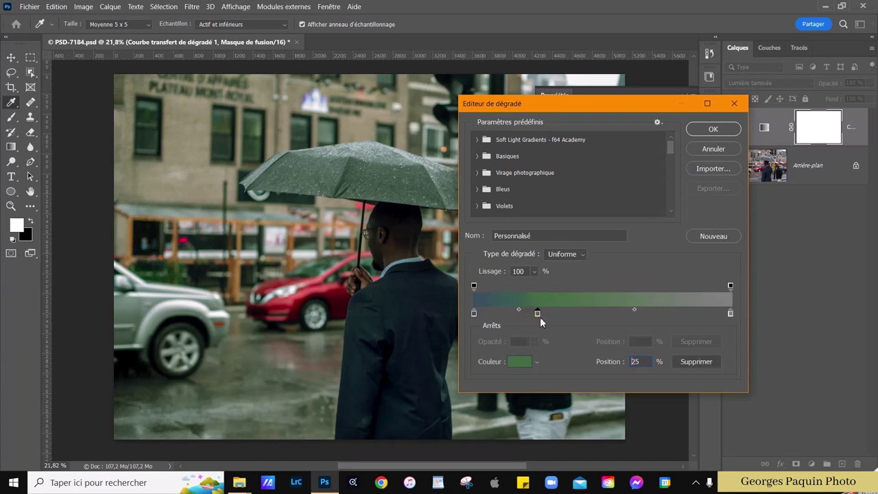
{"action": "left_click_drag", "start_coordinate": [540, 317], "coordinate": [541, 315]}
{"action": "left_click", "coordinate": [609, 314]}
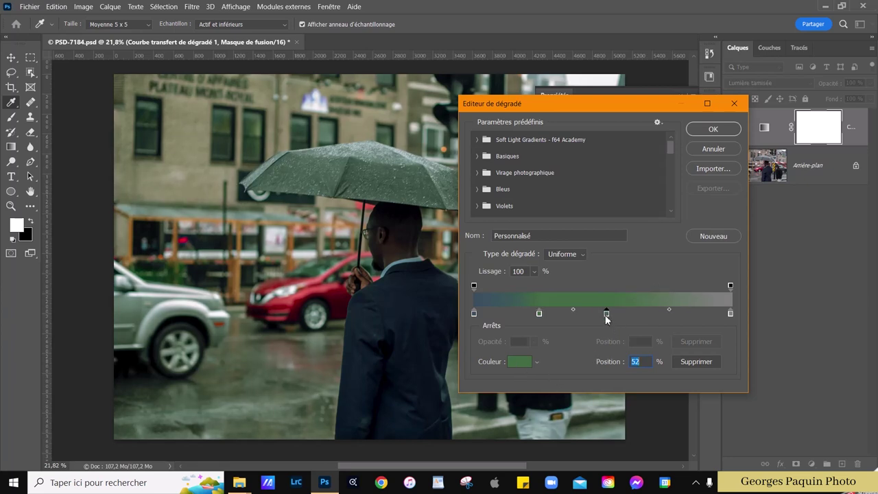
Recolour the 52% stop as a muted teal by shifting its hue to cyan and tuning lightness.
{"action": "left_click", "coordinate": [519, 364]}
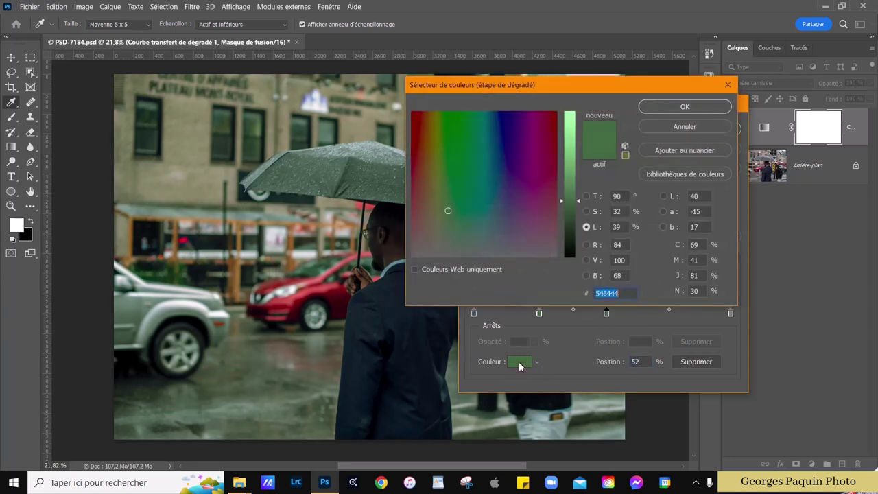
{"action": "left_click", "coordinate": [586, 196]}
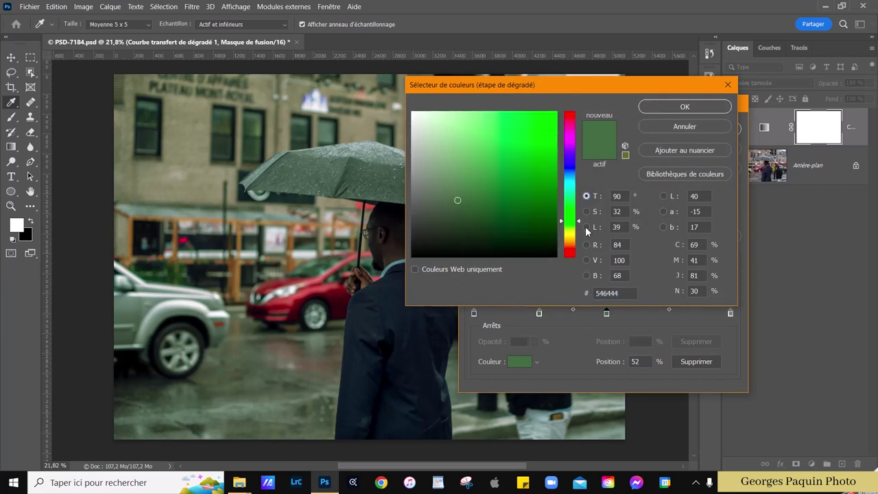
{"action": "left_click_drag", "start_coordinate": [580, 225], "coordinate": [580, 190]}
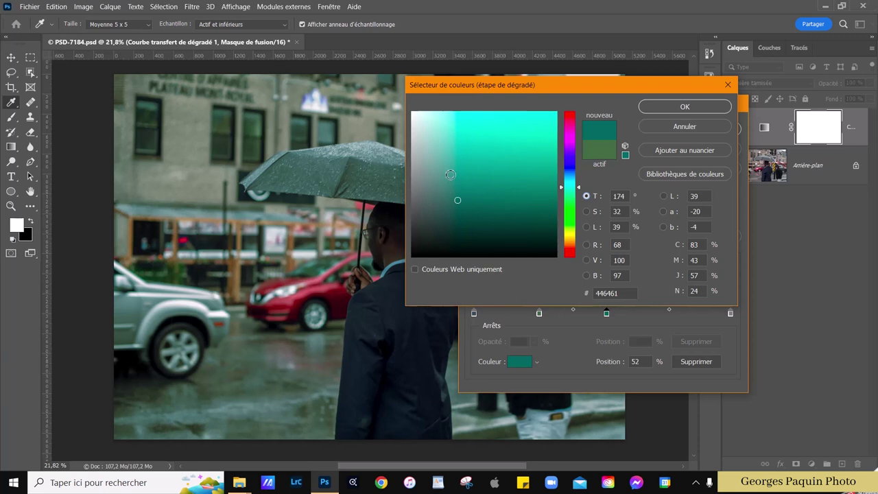
{"action": "left_click", "coordinate": [451, 173]}
{"action": "left_click", "coordinate": [586, 226]}
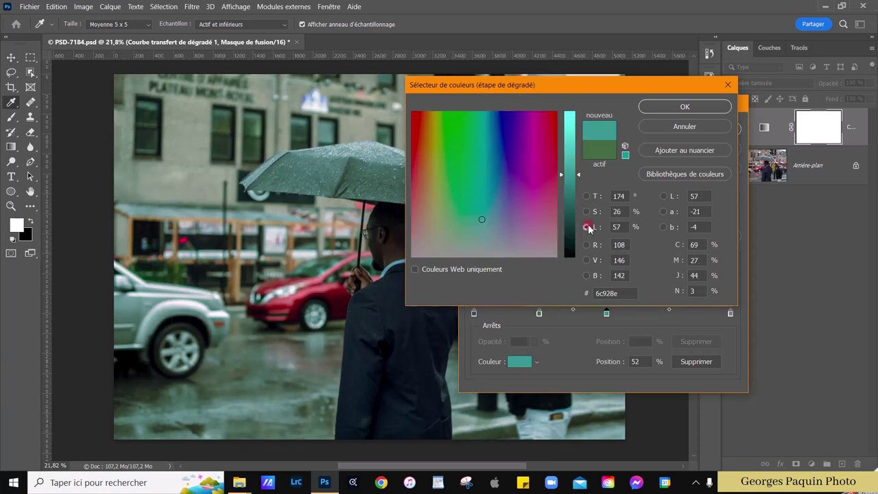
{"action": "left_click_drag", "start_coordinate": [579, 180], "coordinate": [579, 202]}
{"action": "left_click", "coordinate": [587, 212]}
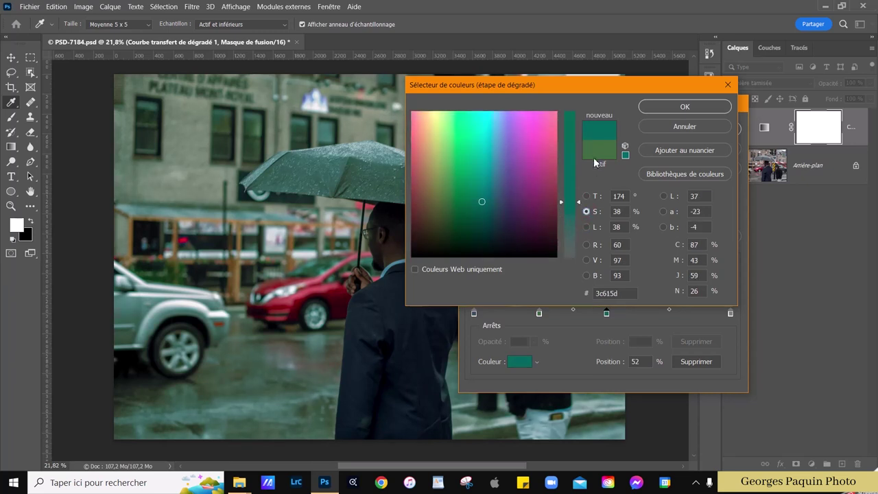
{"action": "left_click", "coordinate": [586, 227]}
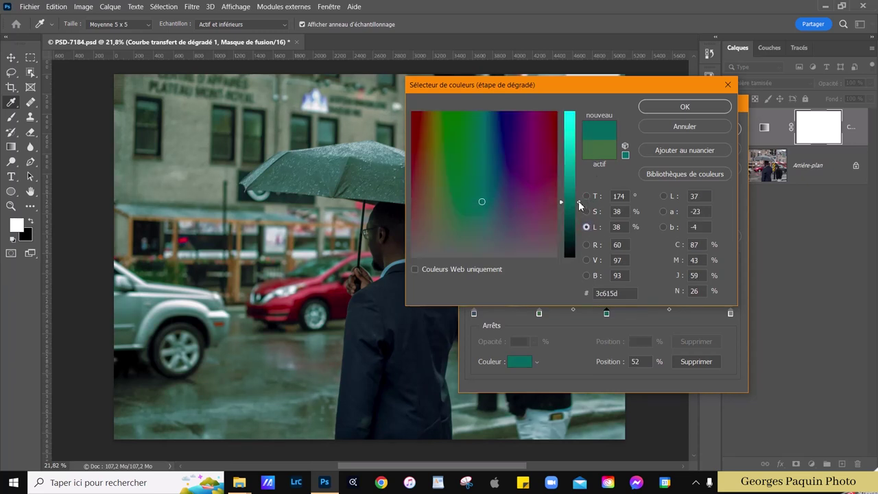
{"action": "left_click_drag", "start_coordinate": [581, 203], "coordinate": [580, 200]}
Confirm the teal colour, then move the teal stop to 58% and the green stop to 28%.
{"action": "left_click", "coordinate": [663, 108]}
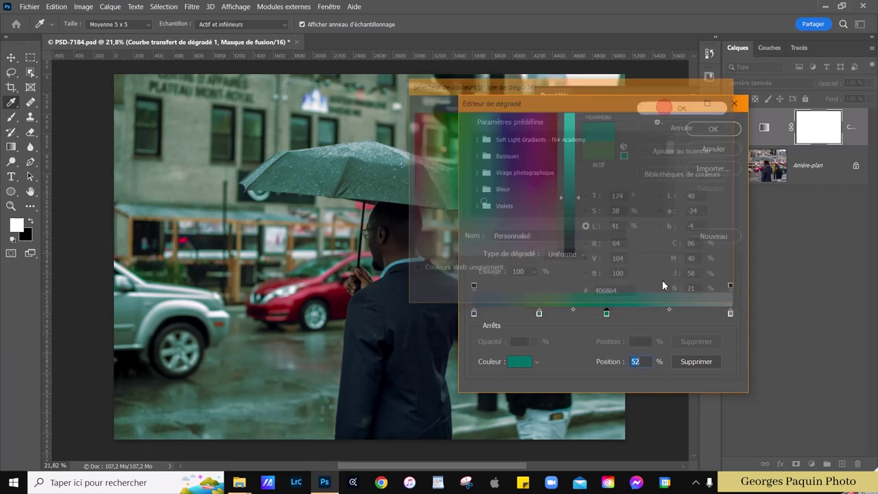
{"action": "left_click_drag", "start_coordinate": [610, 312], "coordinate": [624, 314]}
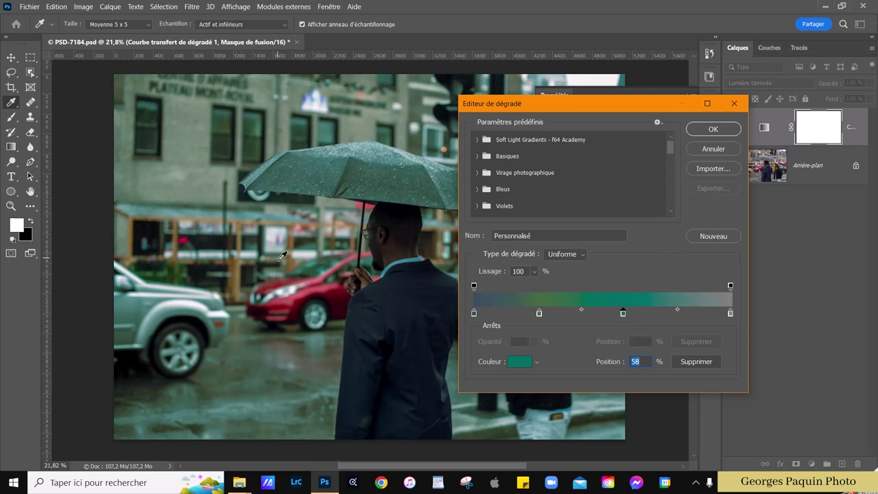
{"action": "left_click", "coordinate": [539, 314]}
{"action": "left_click_drag", "start_coordinate": [521, 314], "coordinate": [505, 323]}
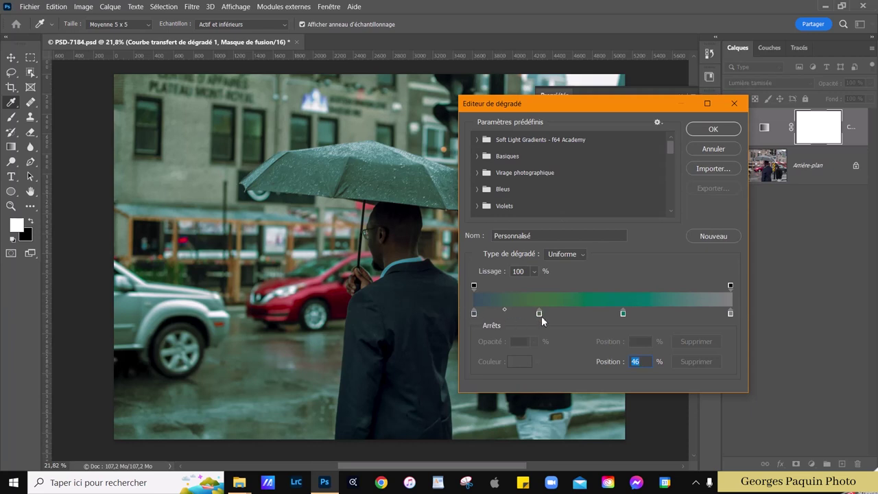
{"action": "left_click_drag", "start_coordinate": [539, 314], "coordinate": [546, 314]}
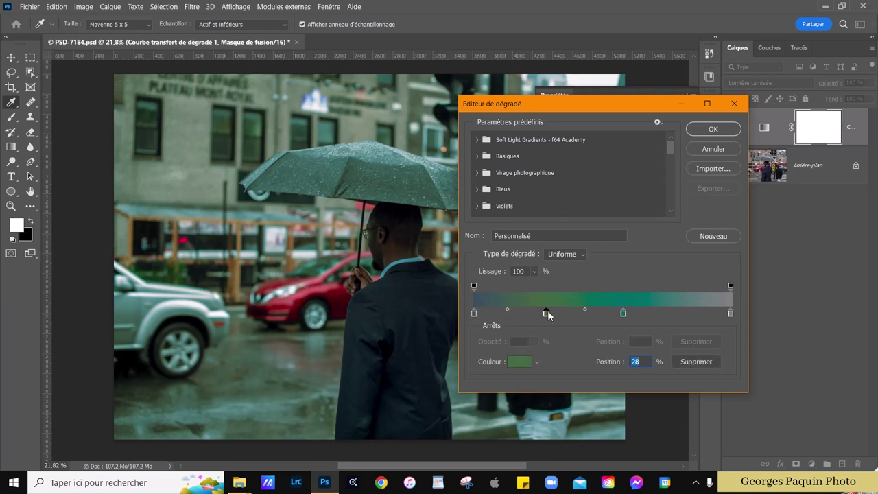
Darken the green stop to a less saturated #424d38 and move the teal stop to 61%.
{"action": "left_click", "coordinate": [527, 360]}
{"action": "left_click", "coordinate": [579, 213]}
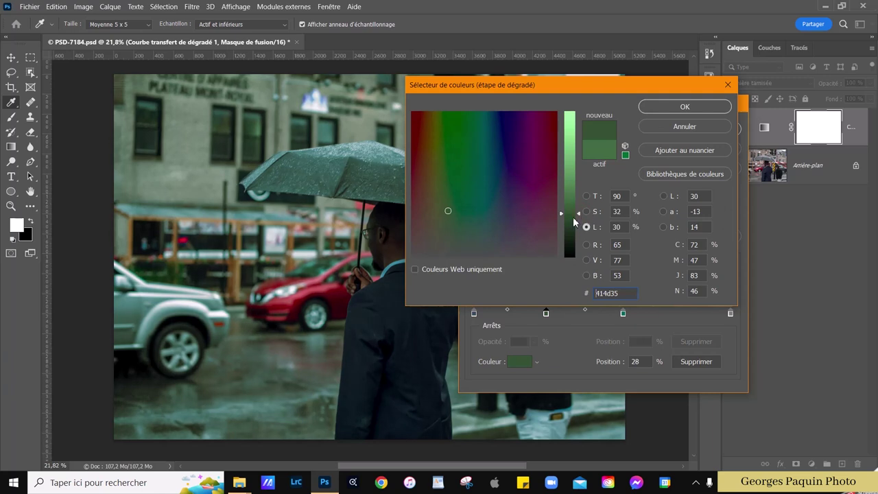
{"action": "left_click", "coordinate": [586, 212]}
{"action": "left_click", "coordinate": [577, 218]}
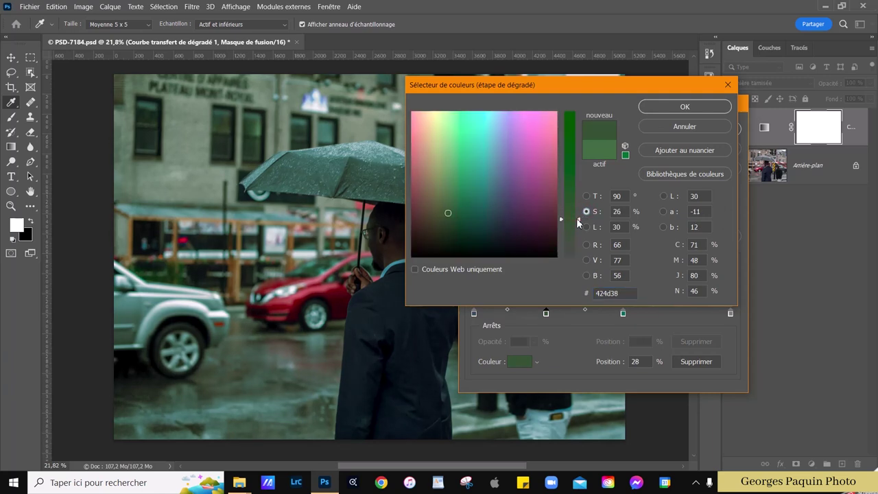
{"action": "left_click", "coordinate": [684, 106]}
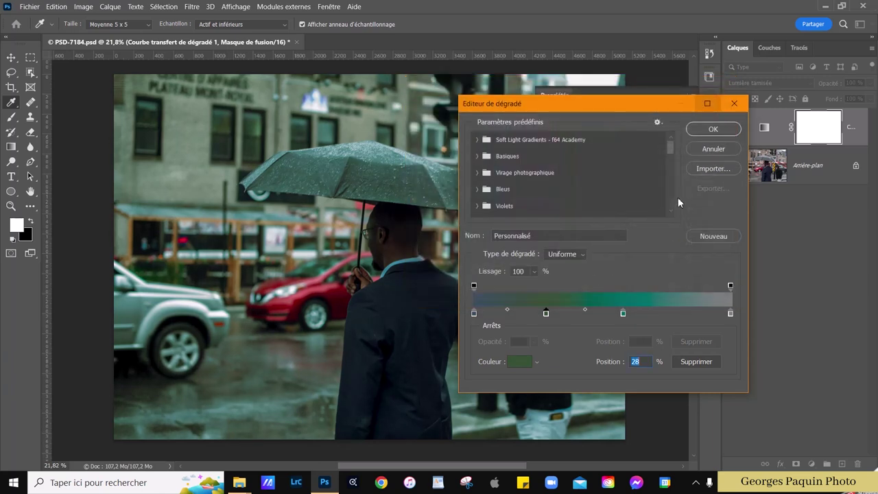
{"action": "left_click_drag", "start_coordinate": [623, 314], "coordinate": [631, 313]}
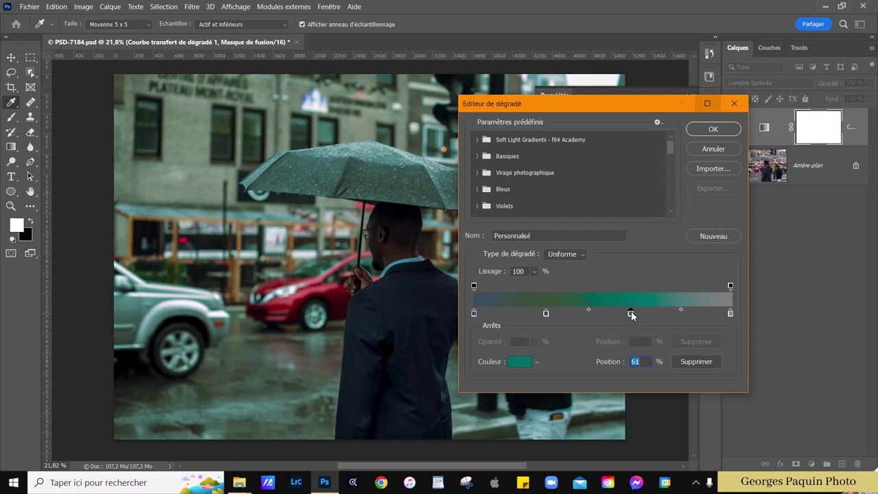
Make the 100% end stop pale yellow-green #cdda8f (H 71, L 85) and apply the gradient.
{"action": "left_click", "coordinate": [729, 313]}
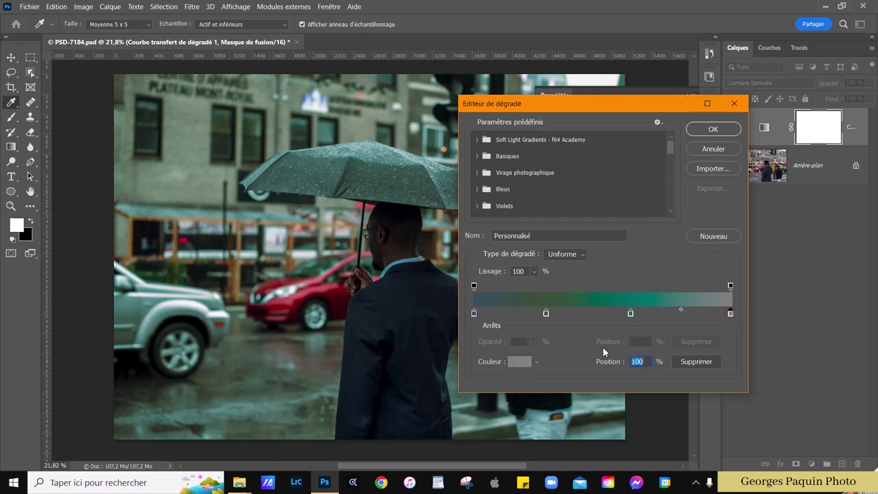
{"action": "left_click", "coordinate": [519, 363]}
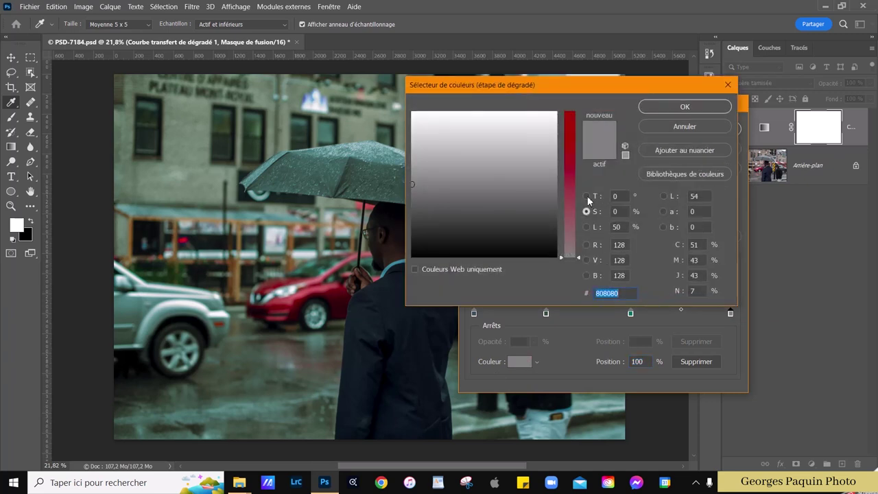
{"action": "left_click", "coordinate": [586, 196]}
{"action": "left_click_drag", "start_coordinate": [579, 258], "coordinate": [579, 229]}
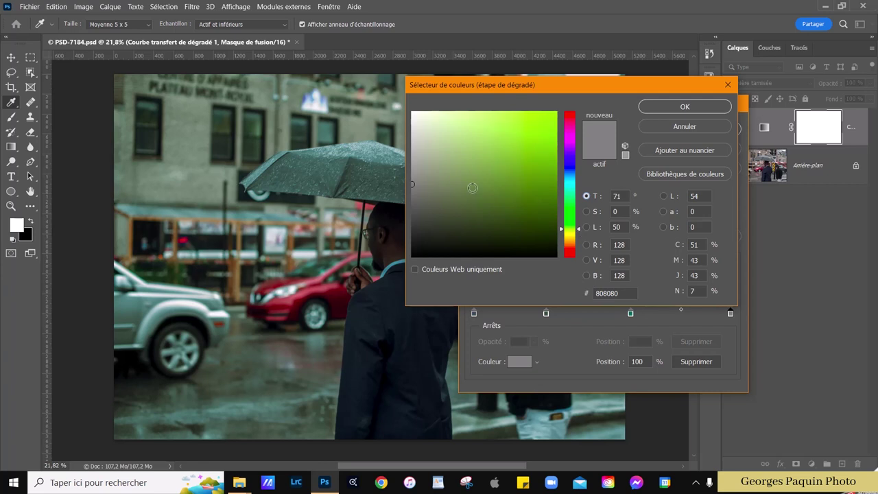
{"action": "left_click", "coordinate": [462, 155]}
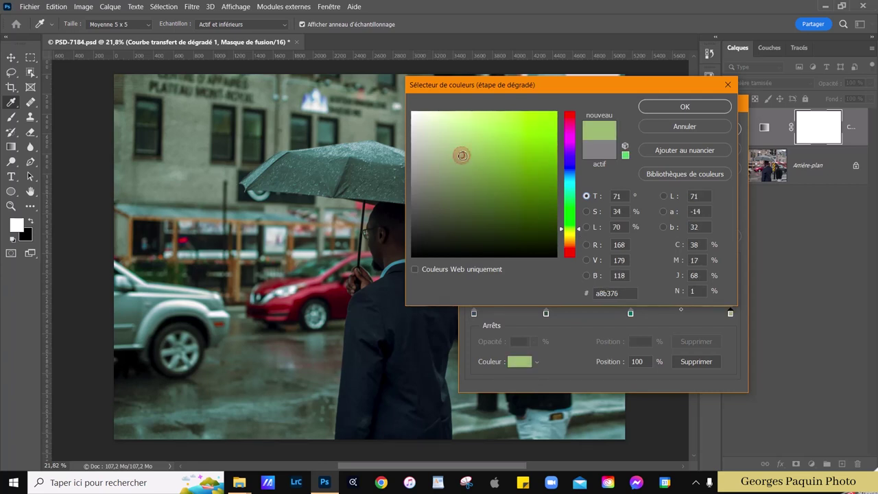
{"action": "left_click", "coordinate": [586, 227]}
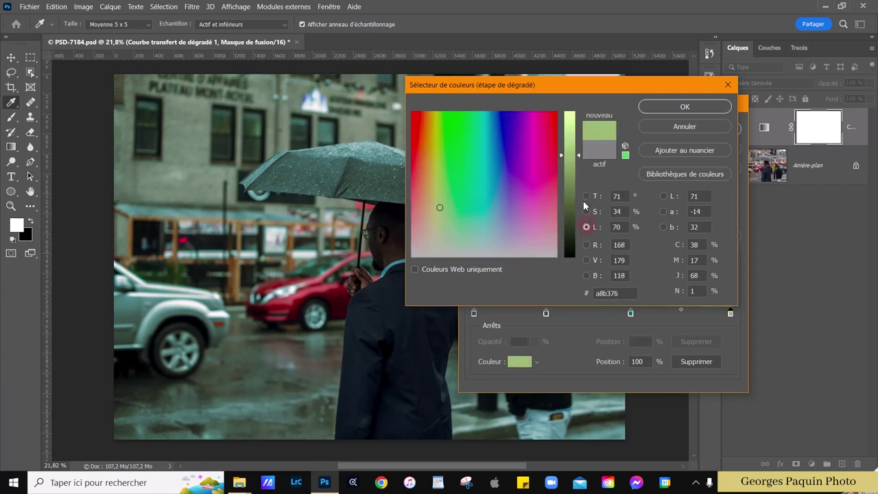
{"action": "left_click_drag", "start_coordinate": [579, 151], "coordinate": [578, 135]}
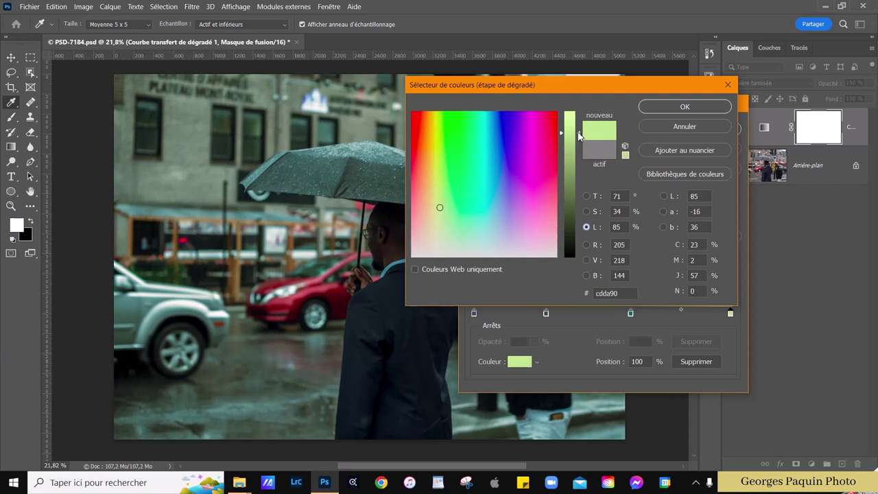
{"action": "left_click", "coordinate": [585, 211]}
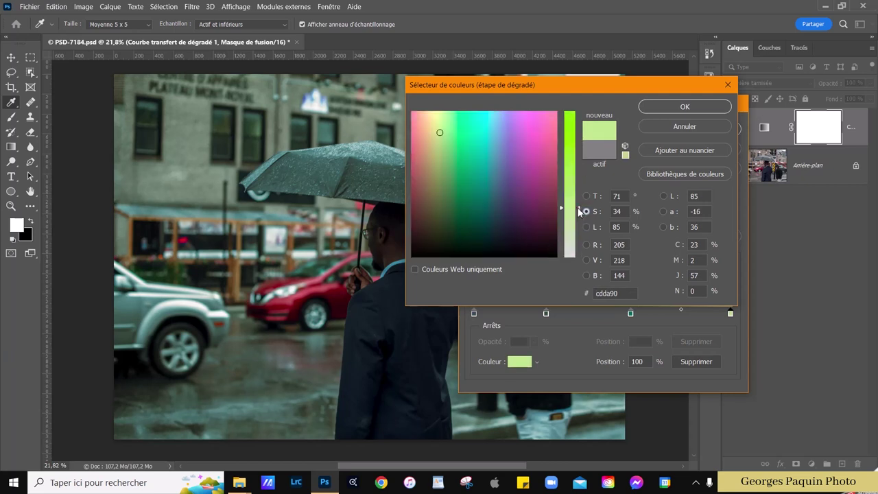
{"action": "left_click_drag", "start_coordinate": [580, 212], "coordinate": [580, 208]}
{"action": "left_click", "coordinate": [666, 105]}
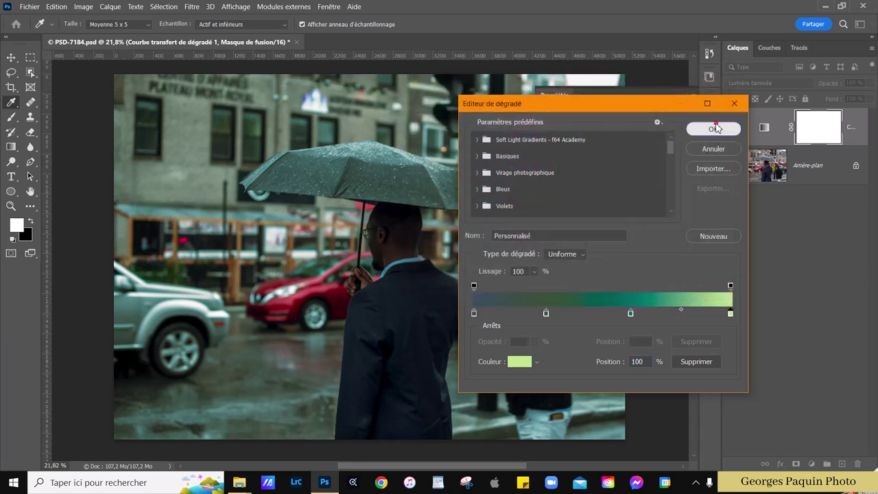
{"action": "left_click", "coordinate": [714, 128]}
Dock the Properties panel below the layers and toggle the gradient map to compare with the original.
{"action": "left_click_drag", "start_coordinate": [651, 101], "coordinate": [517, 218]}
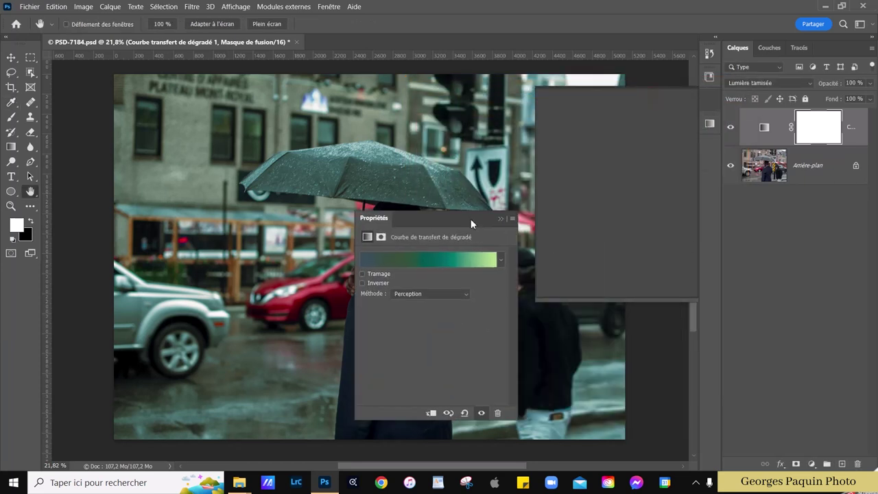
{"action": "left_click_drag", "start_coordinate": [831, 240], "coordinate": [820, 236]}
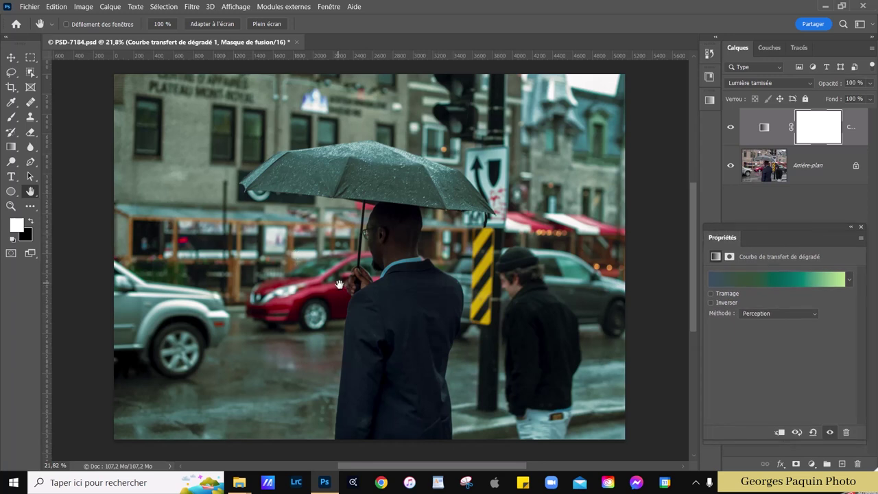
{"action": "left_click", "coordinate": [830, 432]}
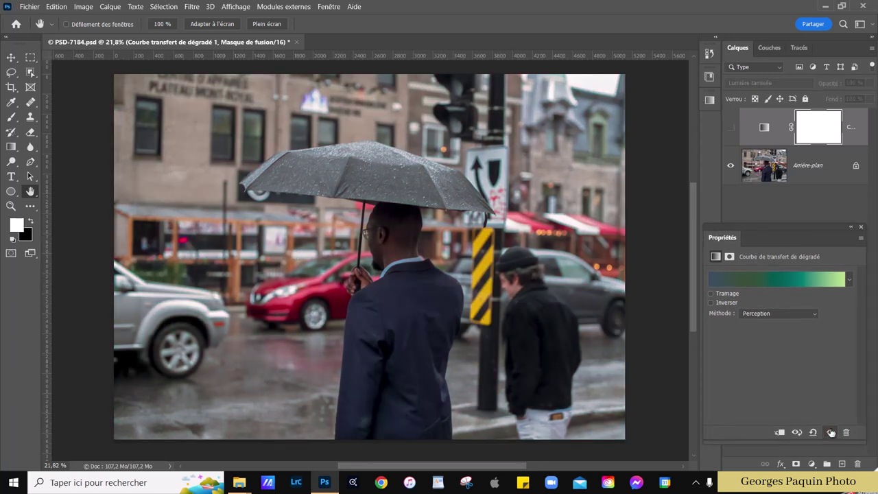
{"action": "left_click", "coordinate": [831, 432]}
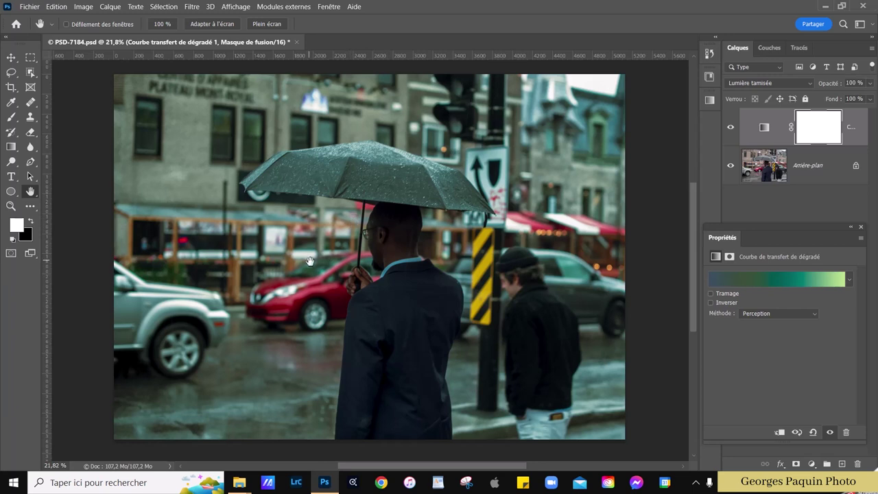
Lower the gradient map layer's opacity to 84%, recheck it against the original, and close Properties.
{"action": "left_click", "coordinate": [745, 142]}
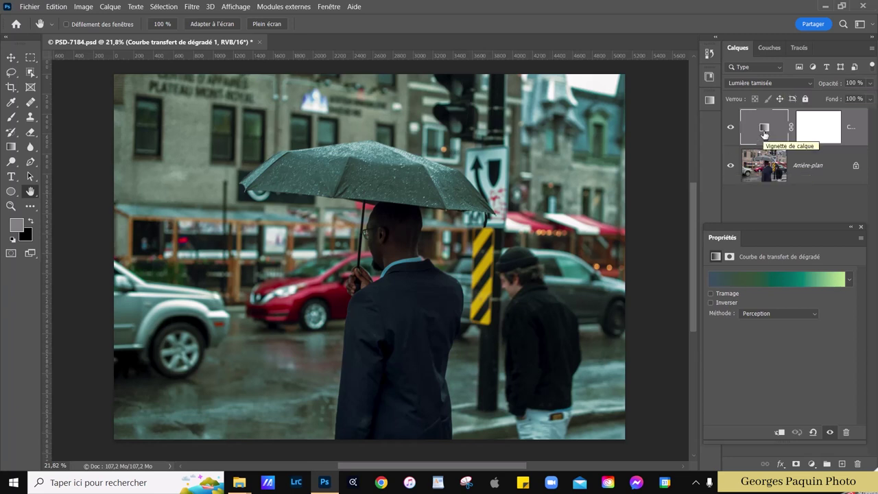
{"action": "left_click", "coordinate": [869, 83]}
{"action": "mouse_move", "coordinate": [868, 99]}
{"action": "left_mouse_down"}
{"action": "mouse_move", "coordinate": [853, 117]}
{"action": "mouse_move", "coordinate": [864, 118]}
{"action": "left_mouse_up"}
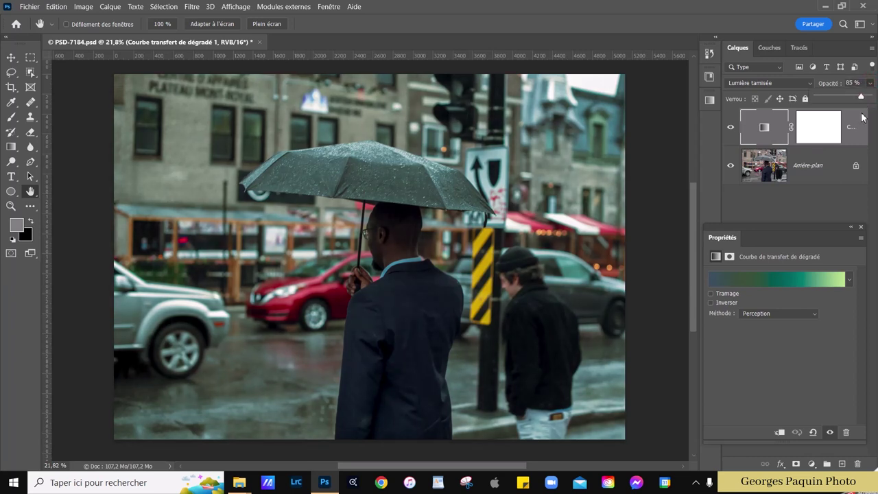
{"action": "left_click", "coordinate": [759, 135]}
{"action": "left_click", "coordinate": [731, 129]}
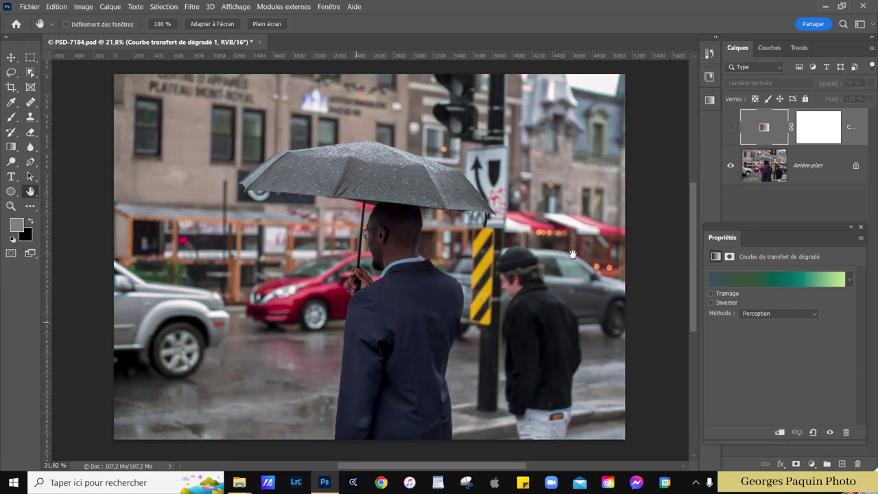
{"action": "left_click", "coordinate": [730, 127]}
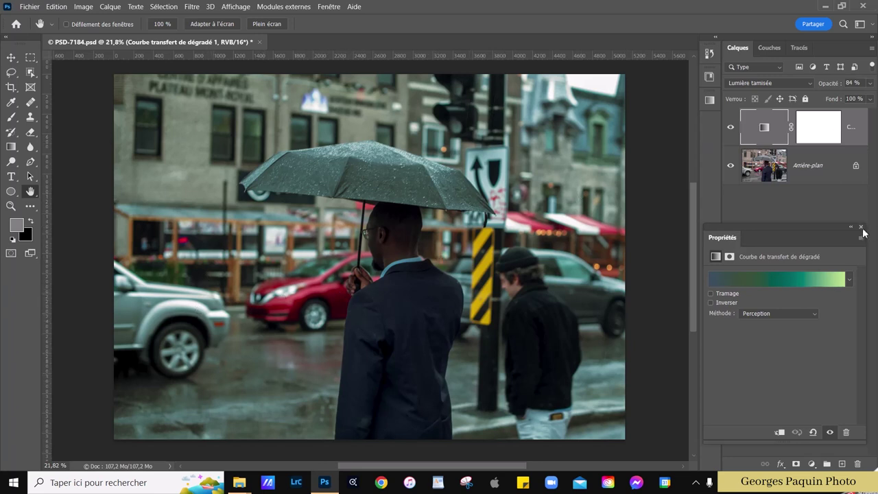
{"action": "left_click", "coordinate": [862, 228]}
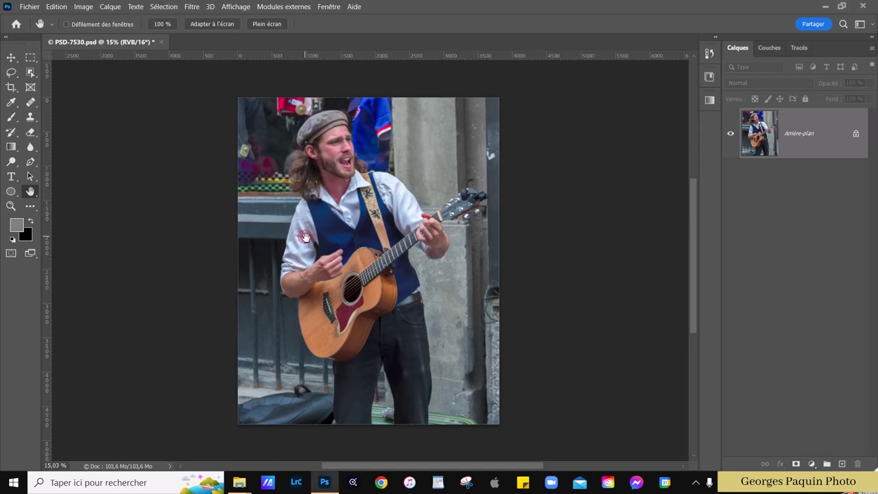
On PSD-7530, reset the foreground and background colours to default black and white with D.
{"action": "key", "text": "d"}
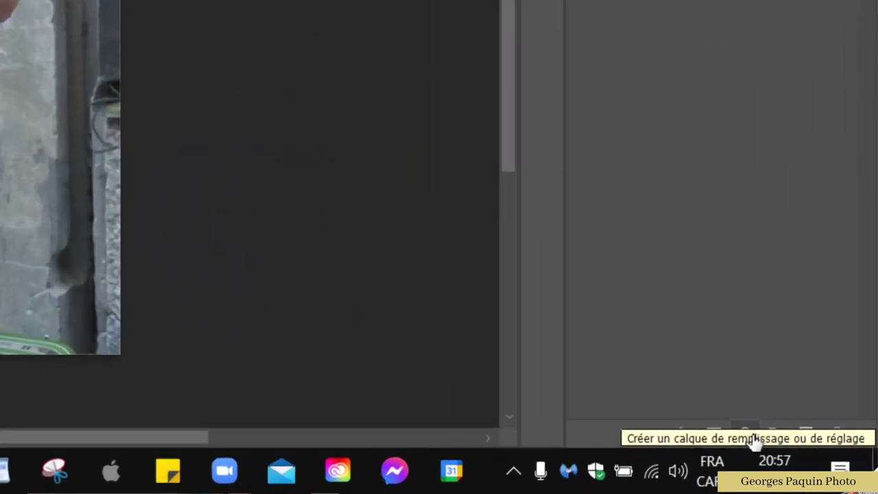
Add a Gradient Map adjustment layer to the guitarist photo in Lumière tamisée blend mode.
{"action": "left_click", "coordinate": [811, 464]}
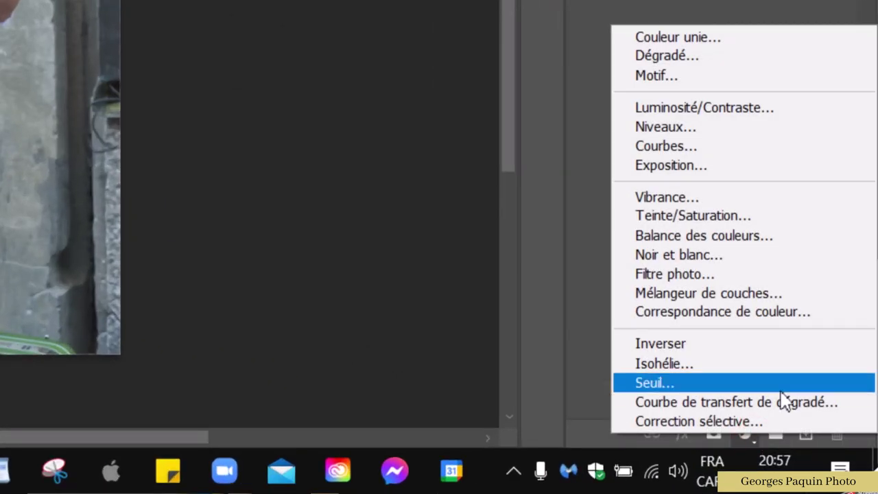
{"action": "left_click", "coordinate": [766, 403]}
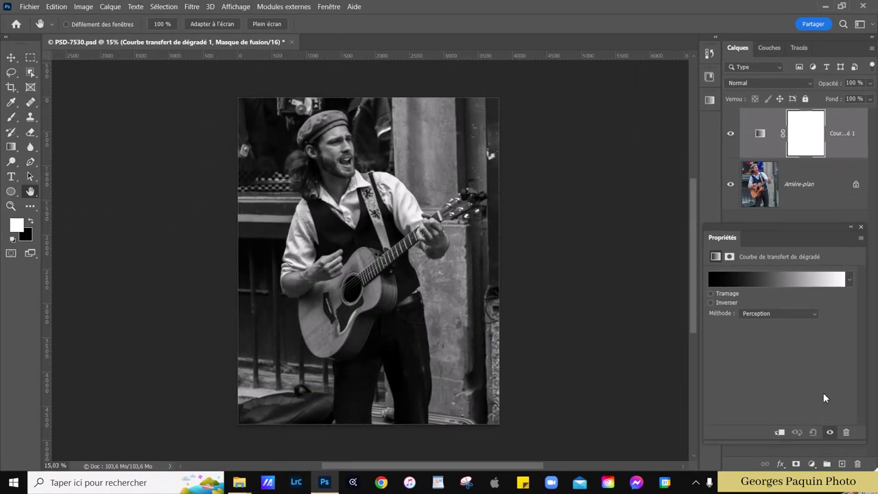
{"action": "left_click", "coordinate": [753, 83]}
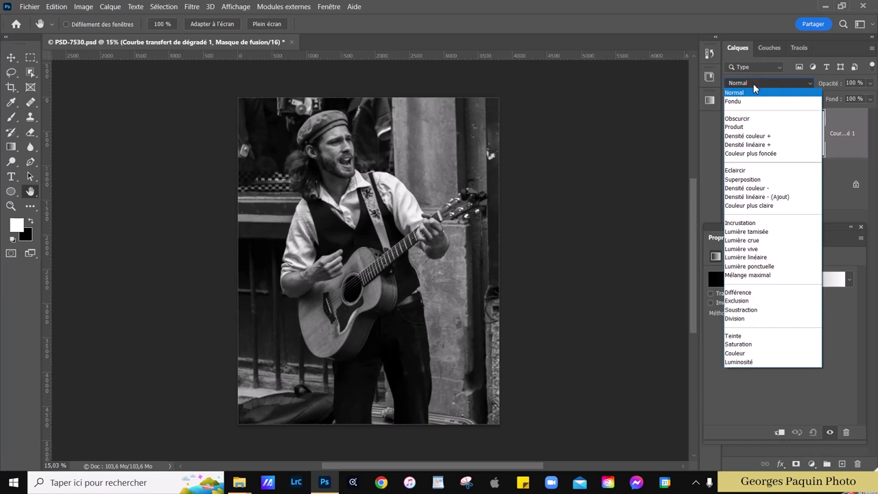
{"action": "left_click", "coordinate": [857, 154]}
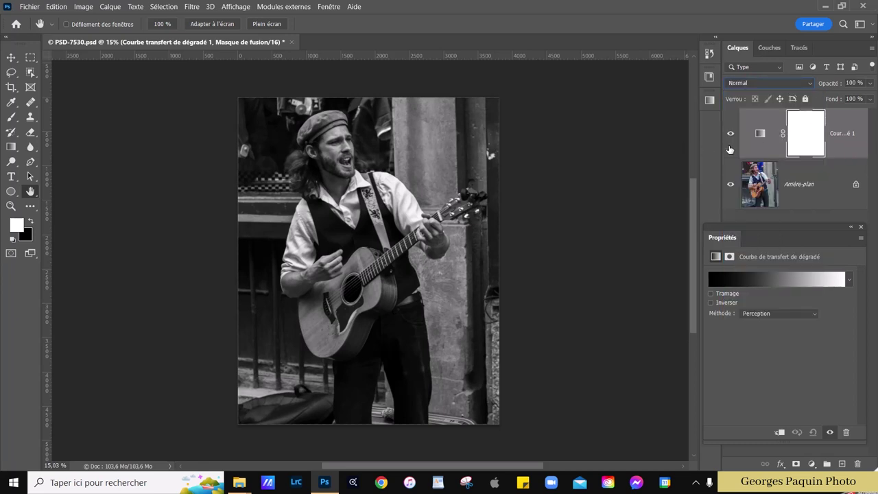
{"action": "left_click", "coordinate": [742, 83]}
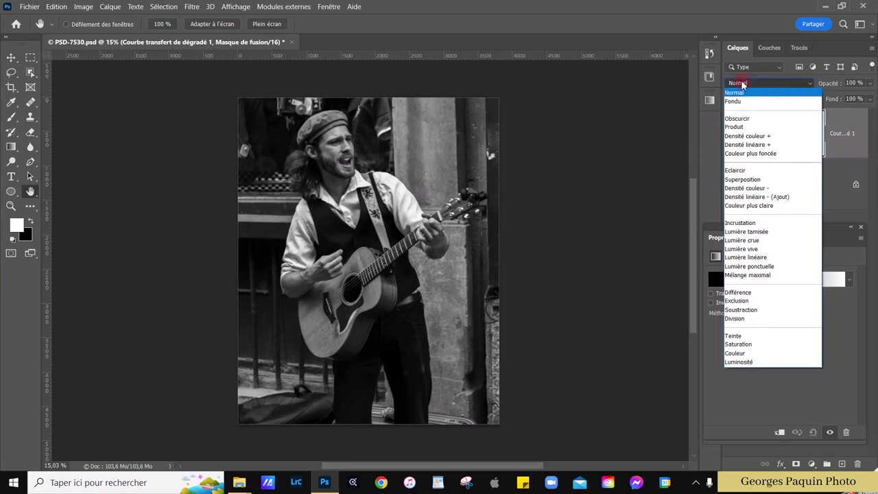
{"action": "left_click", "coordinate": [768, 232]}
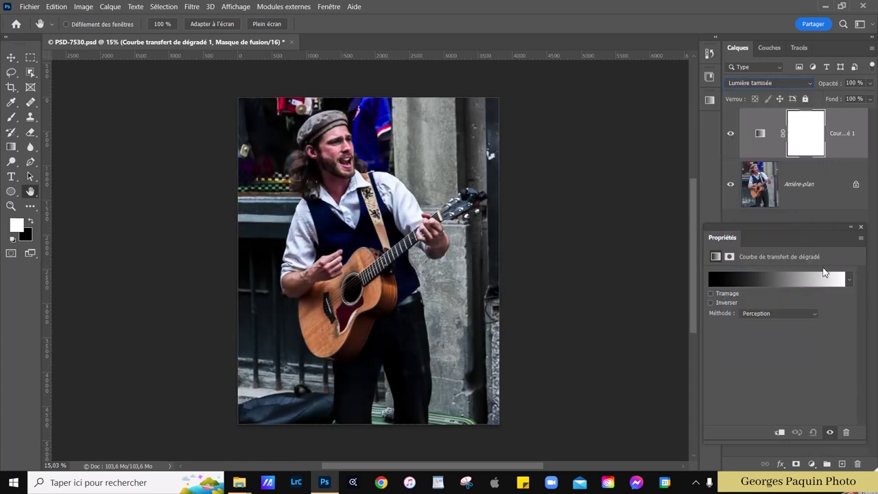
{"action": "left_click_drag", "start_coordinate": [781, 237], "coordinate": [555, 164]}
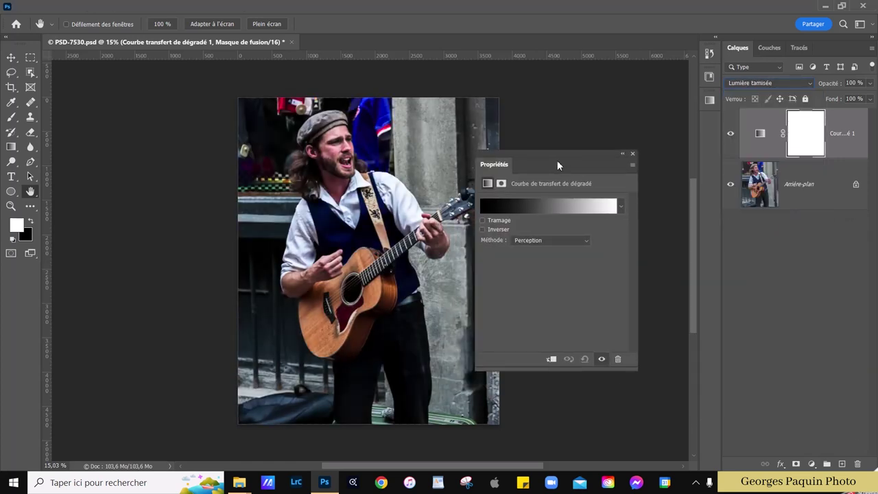
Change the gradient's white end stop to mid-grey 808080.
{"action": "left_click", "coordinate": [550, 214]}
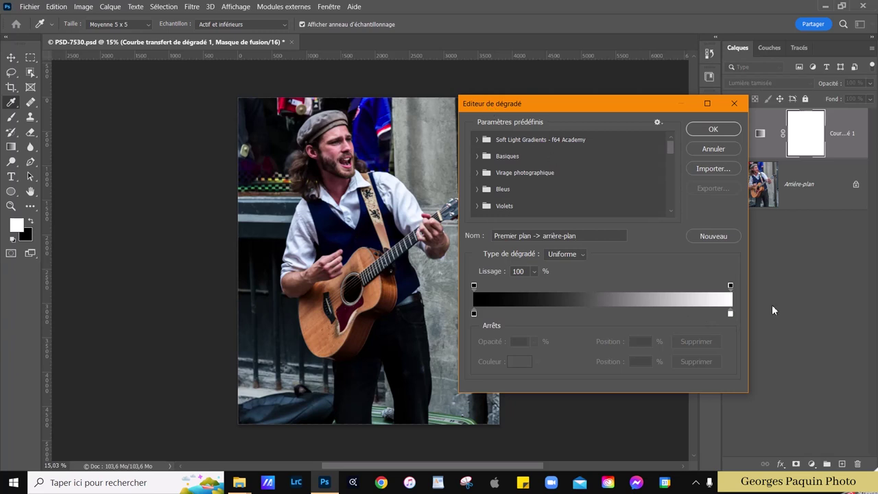
{"action": "double_click", "coordinate": [730, 314]}
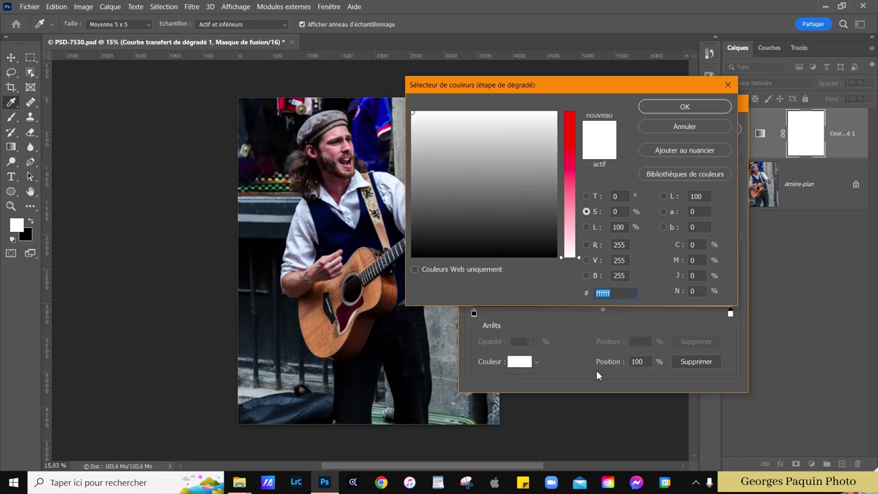
{"action": "type", "text": "808080"}
{"action": "key", "text": "Return"}
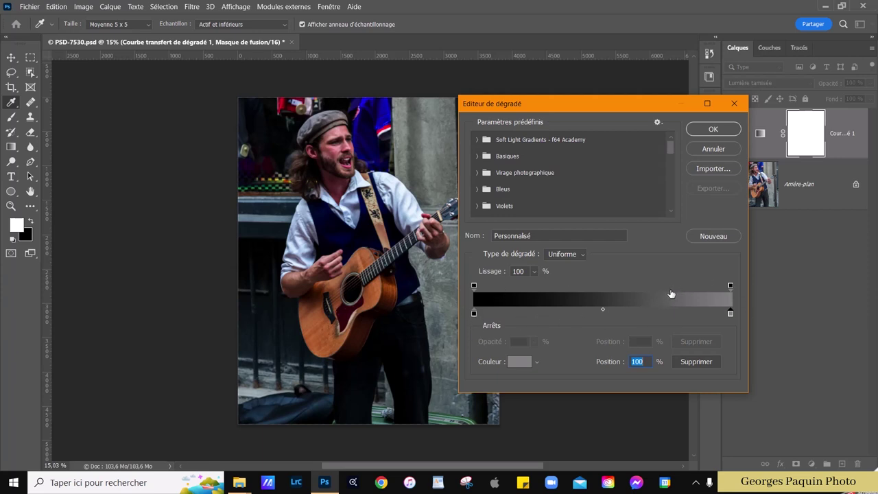
Make the black left stop a dark muted purple #3b3048.
{"action": "left_click", "coordinate": [474, 313]}
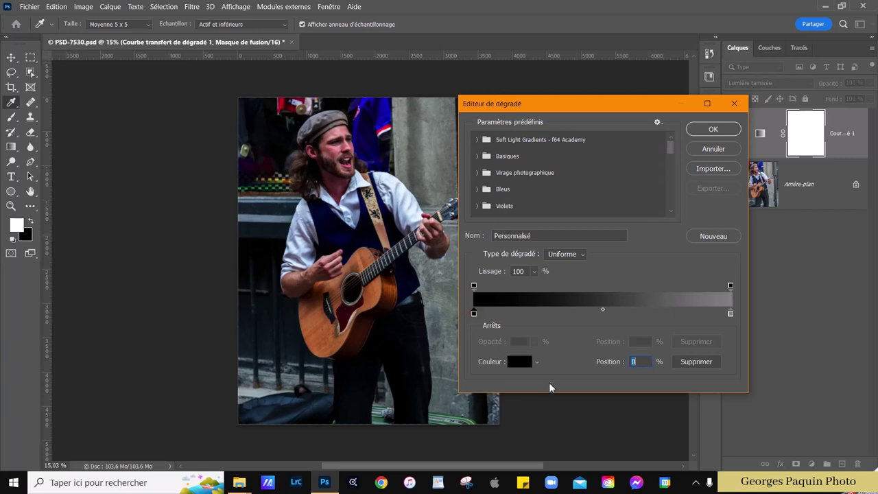
{"action": "left_click", "coordinate": [524, 361]}
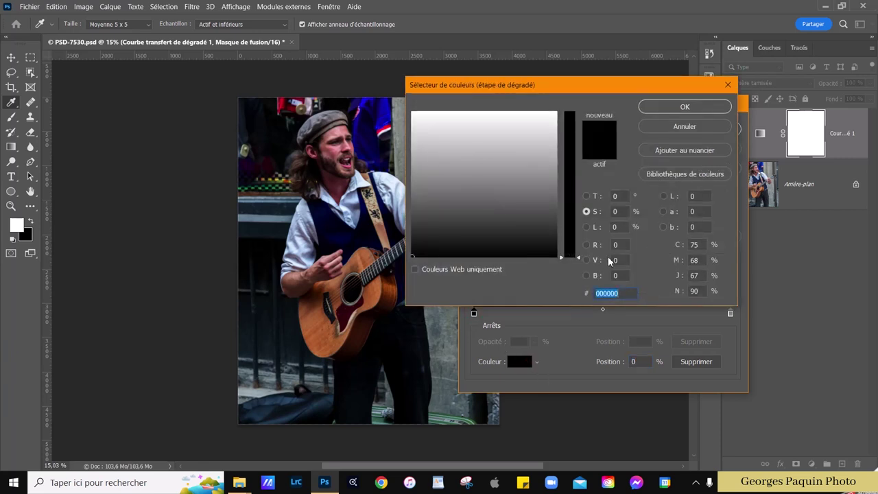
{"action": "left_click", "coordinate": [586, 197]}
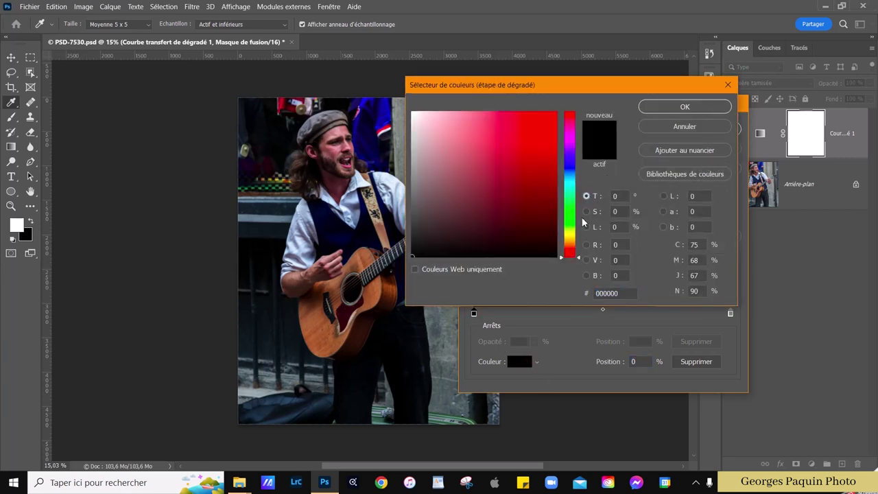
{"action": "left_click_drag", "start_coordinate": [578, 258], "coordinate": [578, 149]}
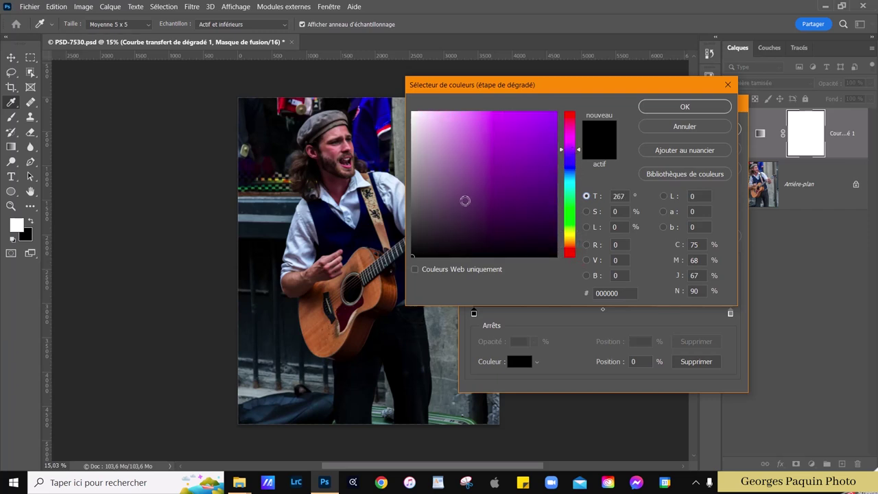
{"action": "left_click", "coordinate": [464, 201]}
{"action": "left_click", "coordinate": [460, 213]}
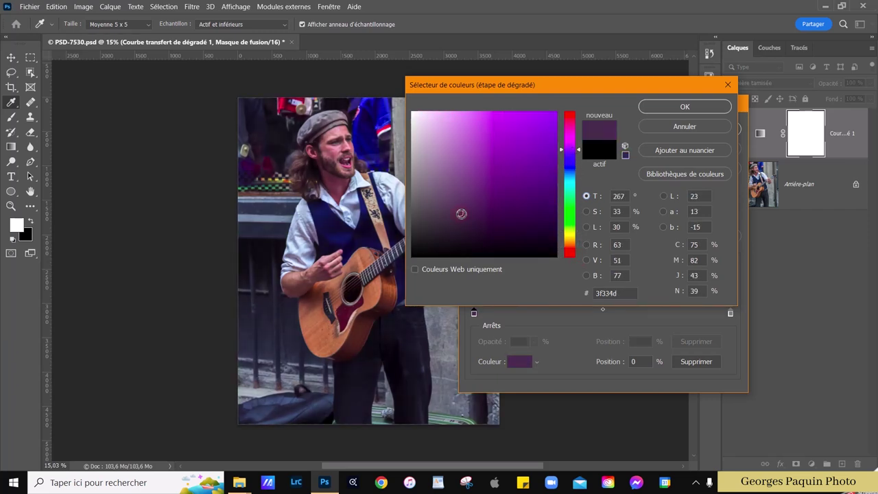
{"action": "left_click", "coordinate": [586, 227]}
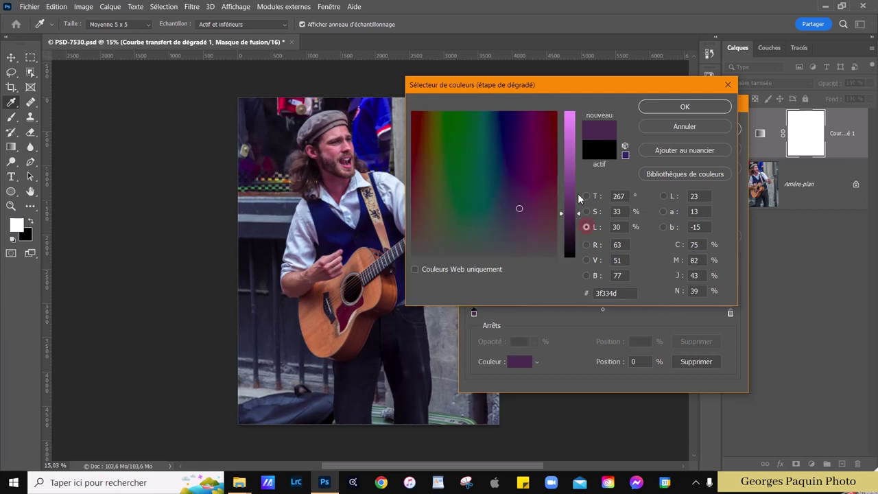
{"action": "mouse_move", "coordinate": [581, 214]}
{"action": "left_mouse_down"}
{"action": "mouse_move", "coordinate": [578, 203]}
{"action": "mouse_move", "coordinate": [578, 218]}
{"action": "left_mouse_up"}
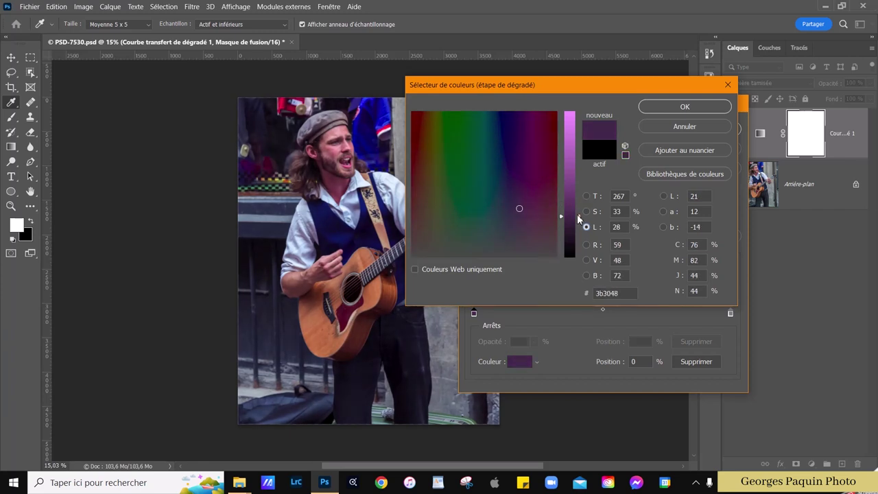
{"action": "left_click", "coordinate": [715, 107]}
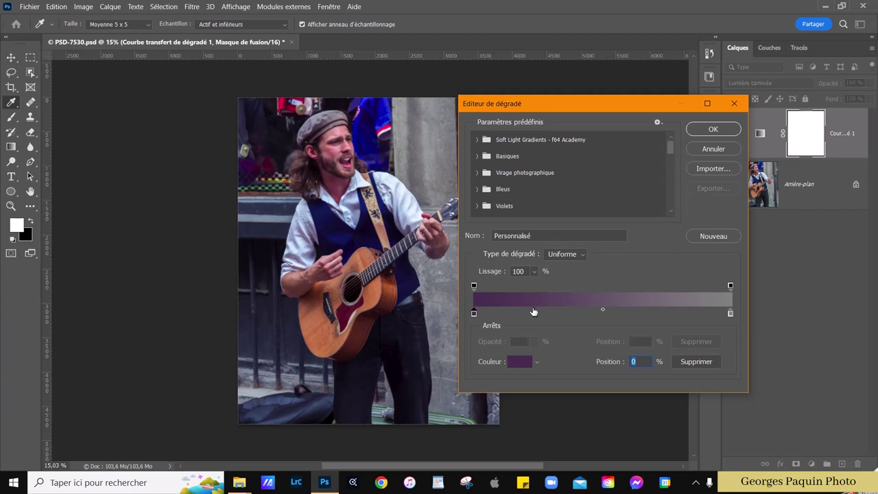
Add a stop at 22% and colour it dark brown #5a4634.
{"action": "left_click", "coordinate": [532, 312]}
{"action": "left_click", "coordinate": [524, 362]}
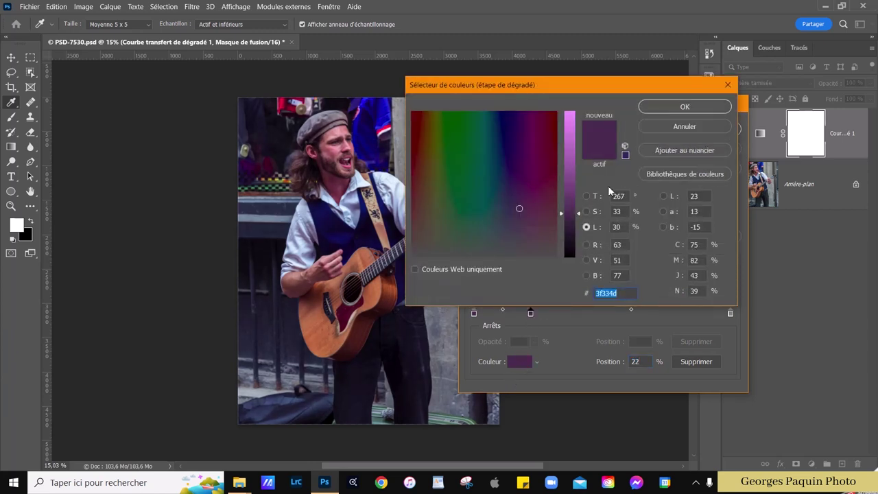
{"action": "left_click", "coordinate": [587, 196]}
{"action": "left_click", "coordinate": [580, 151]}
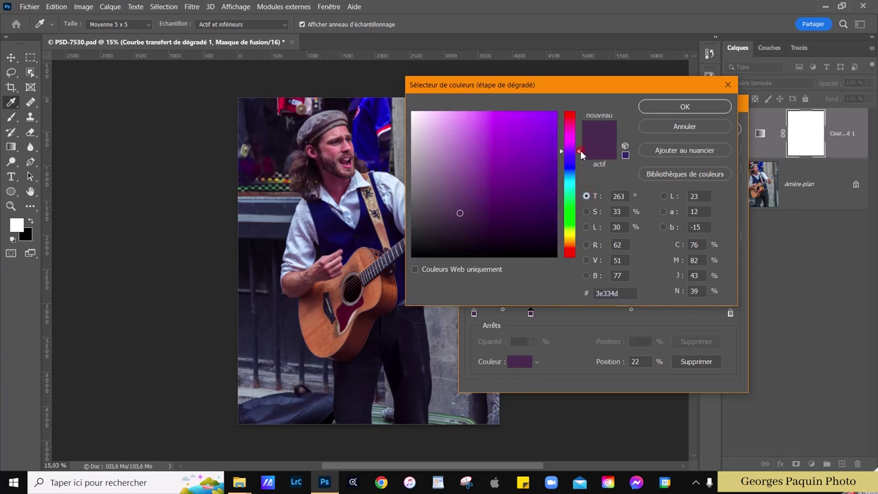
{"action": "left_click_drag", "start_coordinate": [581, 152], "coordinate": [578, 247]}
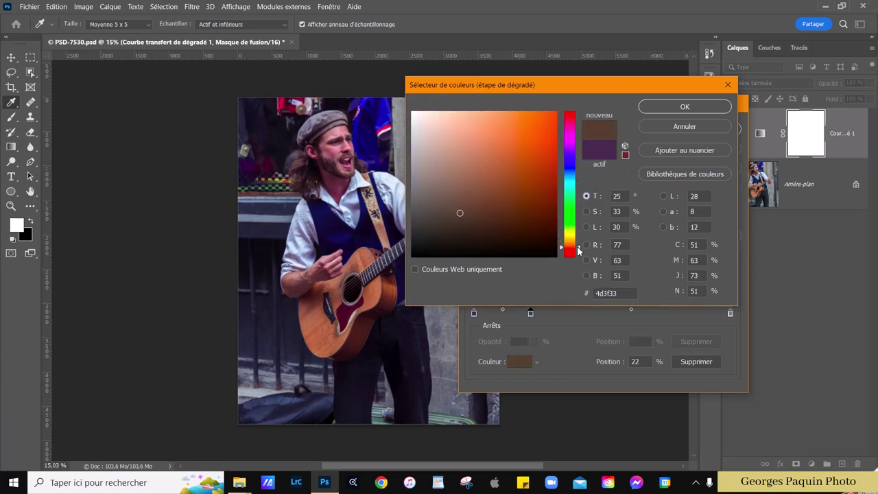
{"action": "left_click_drag", "start_coordinate": [488, 190], "coordinate": [499, 193]}
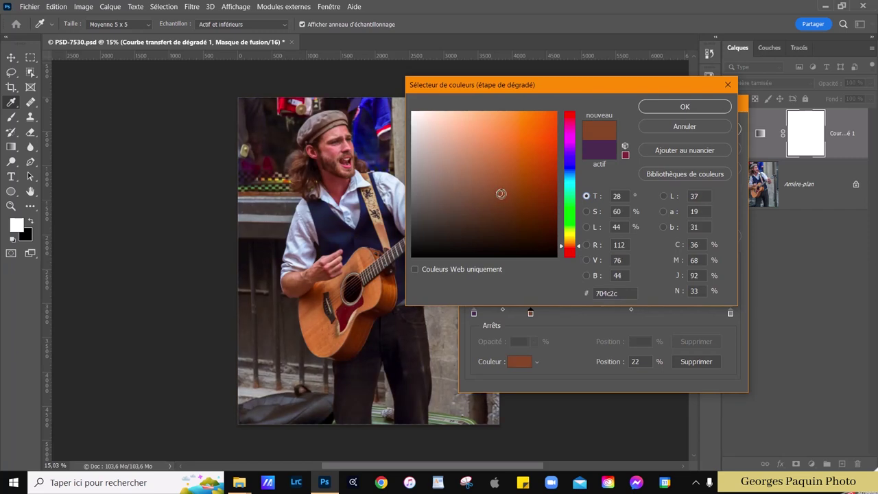
{"action": "left_click", "coordinate": [586, 227]}
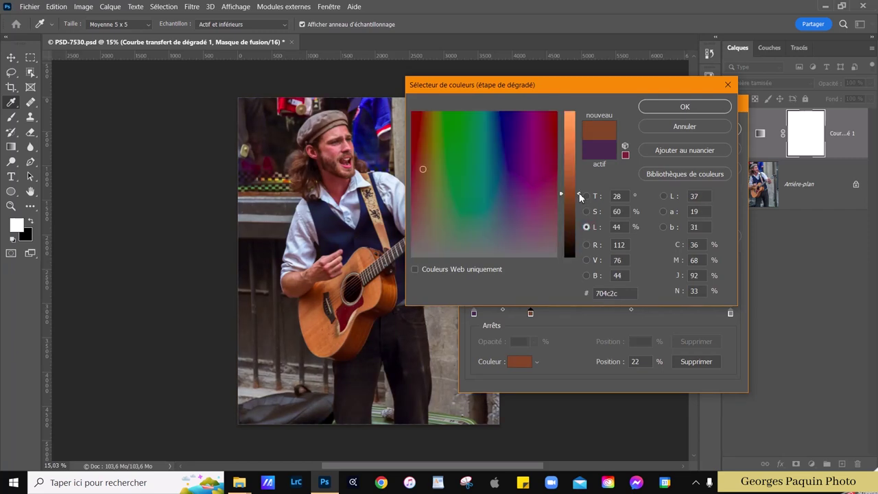
{"action": "mouse_move", "coordinate": [580, 197]}
{"action": "left_mouse_down"}
{"action": "mouse_move", "coordinate": [580, 178]}
{"action": "mouse_move", "coordinate": [578, 199]}
{"action": "left_mouse_up"}
{"action": "left_click", "coordinate": [587, 211]}
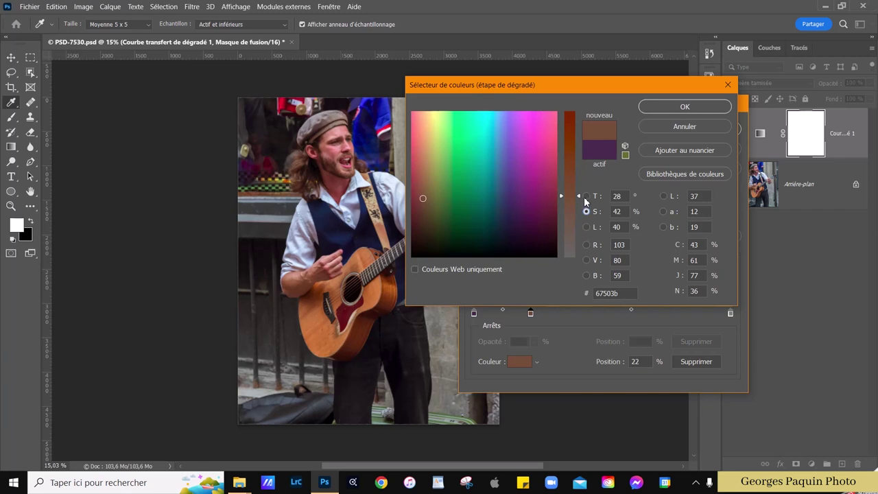
{"action": "left_click", "coordinate": [586, 227]}
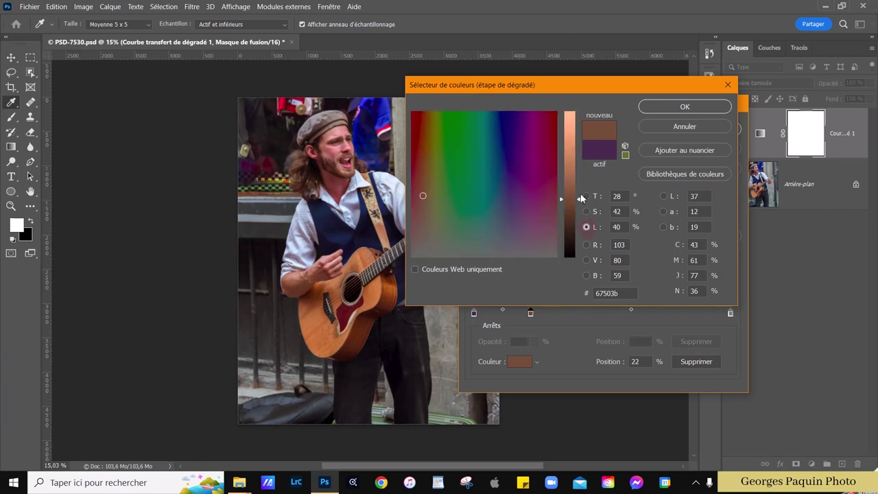
{"action": "left_click_drag", "start_coordinate": [581, 199], "coordinate": [579, 206]}
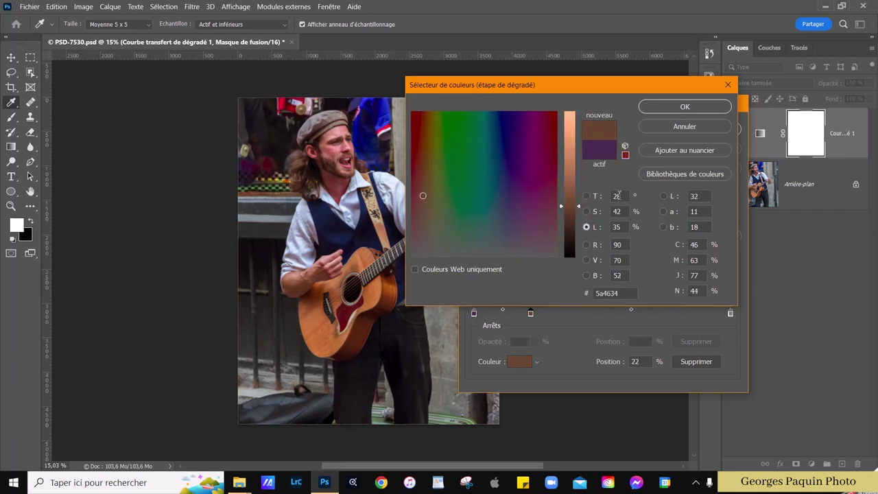
{"action": "left_click", "coordinate": [686, 109]}
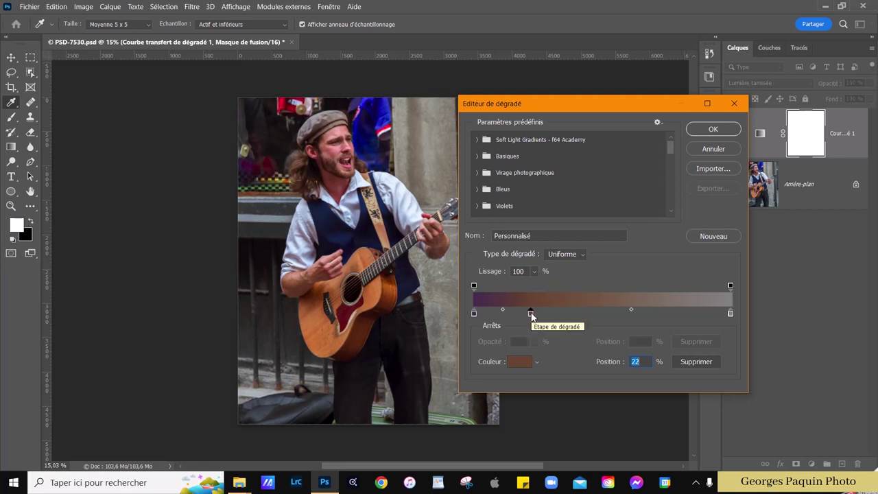
Place a new stop at the gradient's 50% point and colour it neutral grey 808080.
{"action": "left_click", "coordinate": [603, 313]}
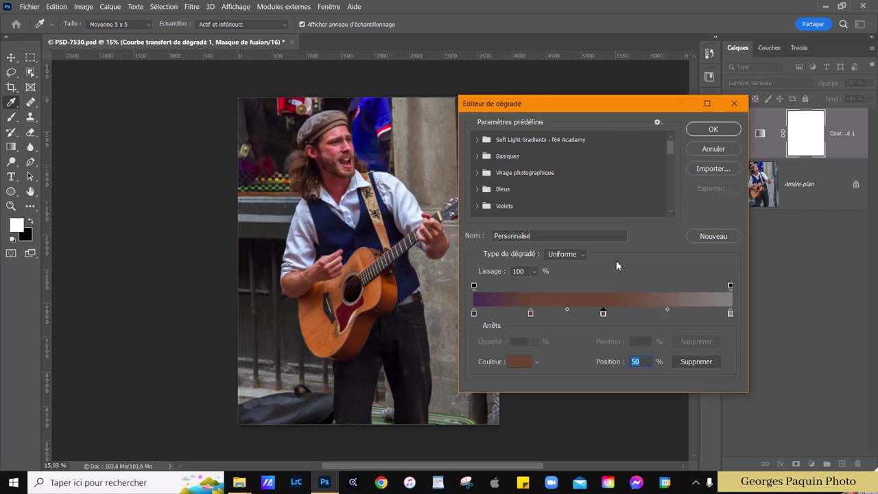
{"action": "double_click", "coordinate": [604, 313]}
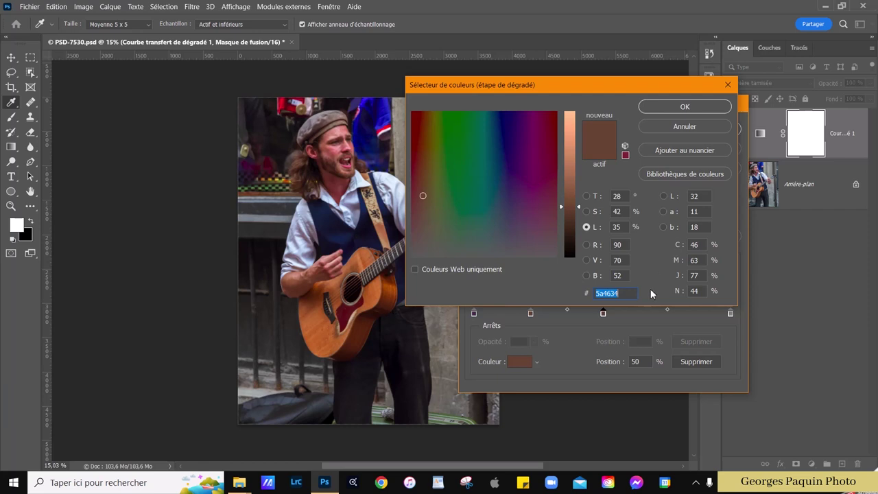
{"action": "type", "text": "80808"}
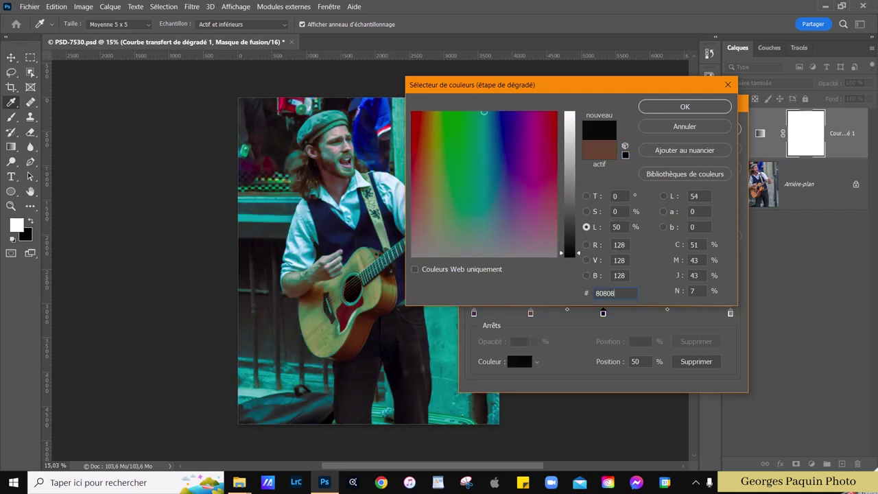
{"action": "type", "text": "0"}
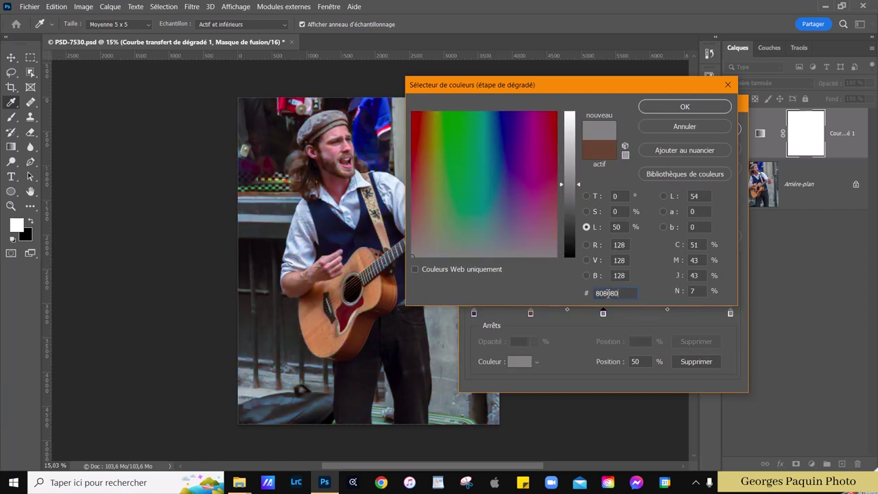
{"action": "left_click", "coordinate": [652, 110]}
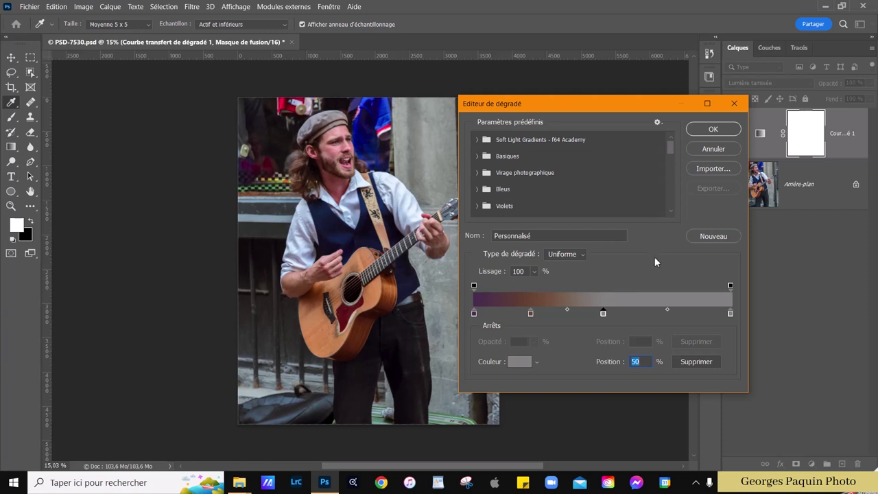
Reposition the brown stop to 26% and the grey stop to about 54%.
{"action": "left_click_drag", "start_coordinate": [604, 312], "coordinate": [641, 314]}
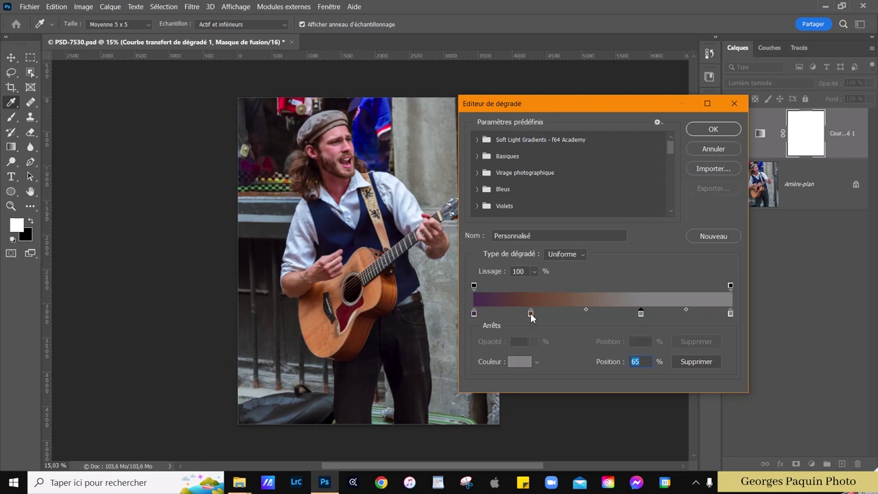
{"action": "left_click_drag", "start_coordinate": [530, 314], "coordinate": [541, 314]}
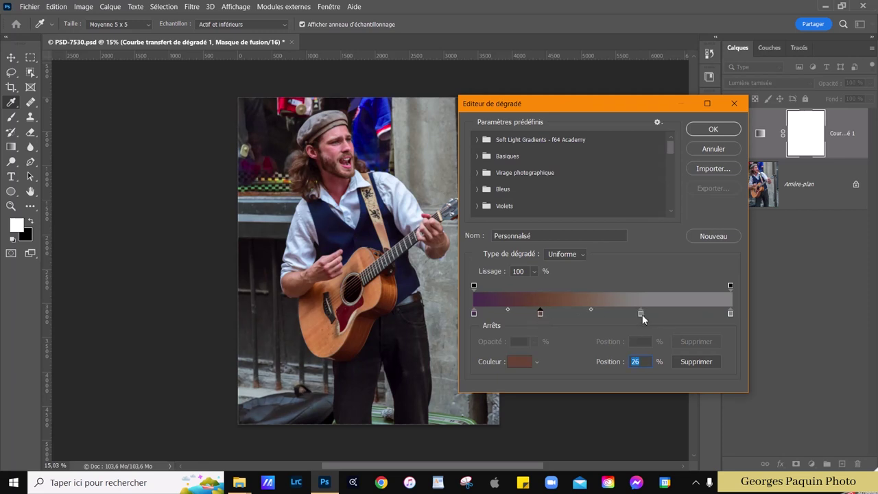
{"action": "left_click_drag", "start_coordinate": [640, 314], "coordinate": [611, 313]}
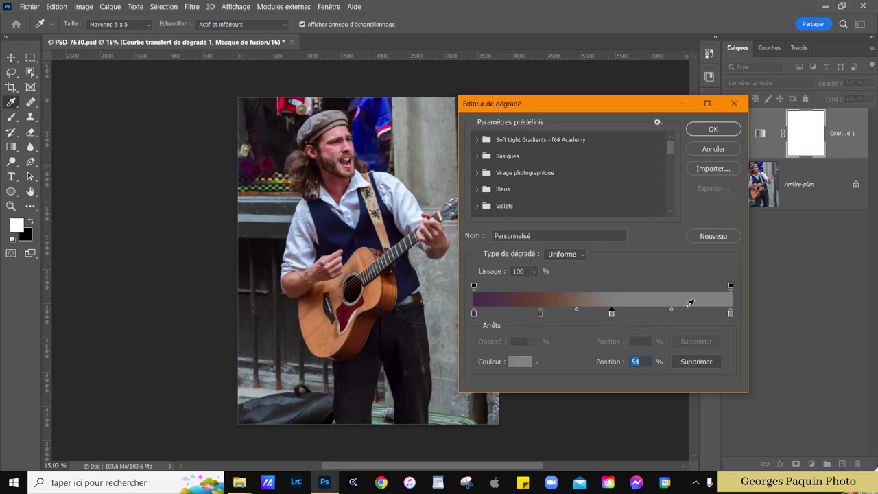
Add a colour stop at 77% and make it a saturated olive-yellow.
{"action": "left_click_drag", "start_coordinate": [676, 315], "coordinate": [672, 314]}
{"action": "left_click", "coordinate": [519, 361]}
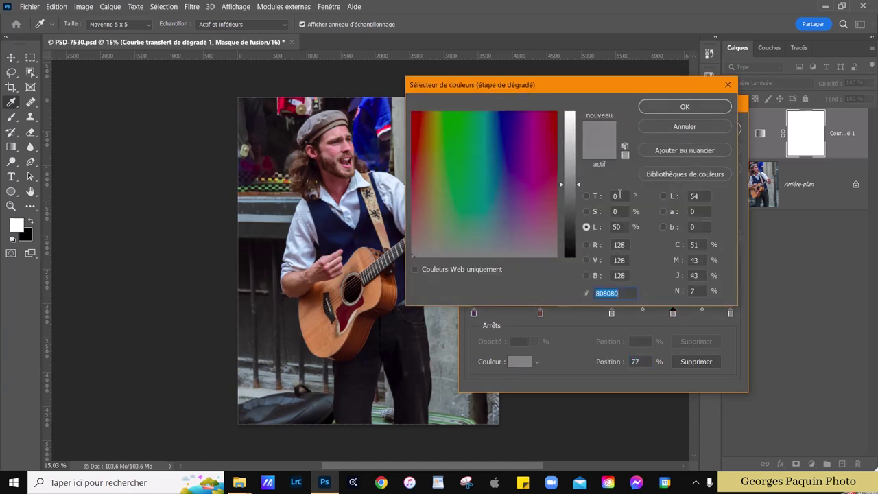
{"action": "left_click", "coordinate": [586, 197]}
{"action": "left_click_drag", "start_coordinate": [578, 259], "coordinate": [578, 236]}
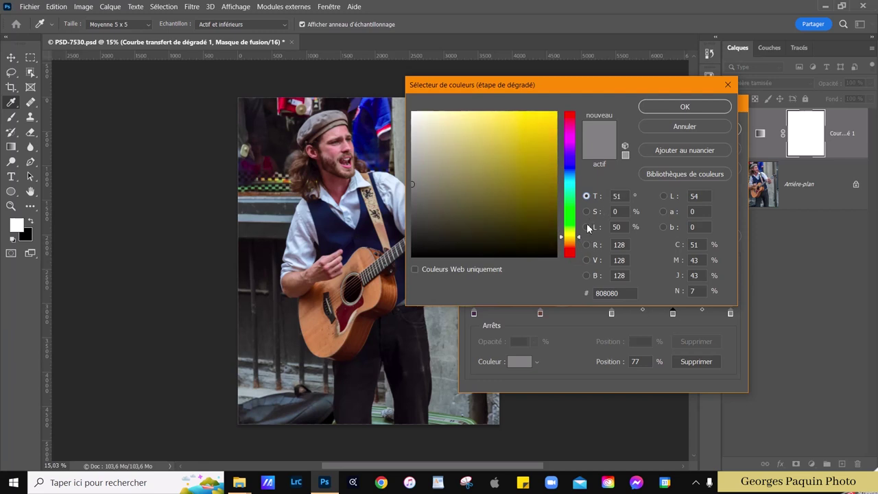
{"action": "left_click", "coordinate": [586, 211]}
{"action": "mouse_move", "coordinate": [580, 260]}
{"action": "left_mouse_down"}
{"action": "mouse_move", "coordinate": [572, 201]}
{"action": "mouse_move", "coordinate": [579, 177]}
{"action": "mouse_move", "coordinate": [580, 203]}
{"action": "mouse_move", "coordinate": [579, 189]}
{"action": "left_mouse_up"}
{"action": "left_click", "coordinate": [586, 227]}
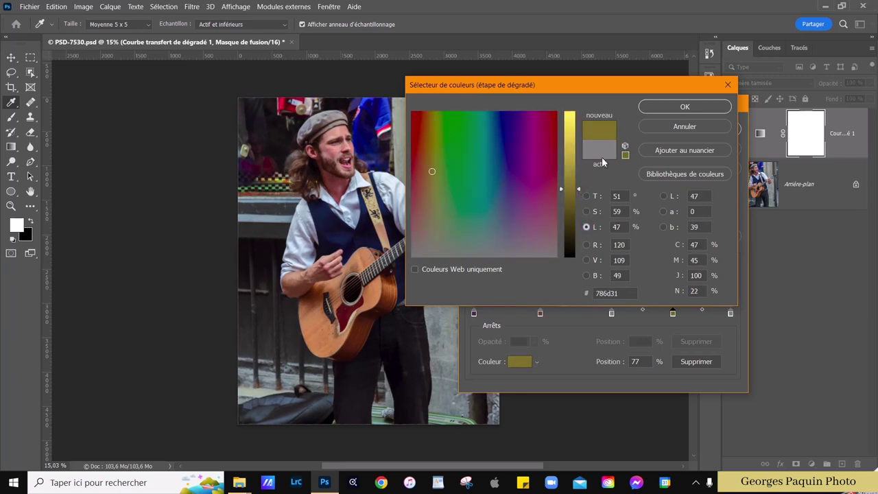
{"action": "left_click", "coordinate": [654, 108]}
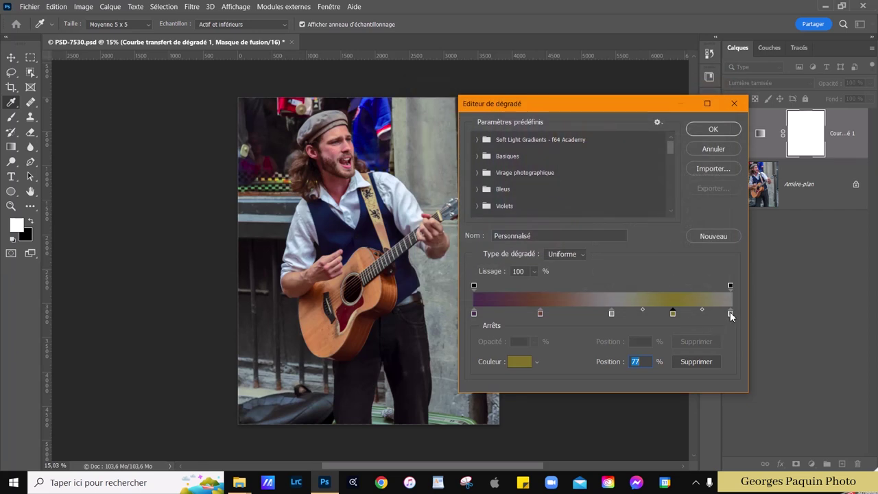
Delete the grey end stop, set brown 29%, grey 55%, olive 78%, and add a right-end stop.
{"action": "left_click_drag", "start_coordinate": [731, 316], "coordinate": [740, 334]}
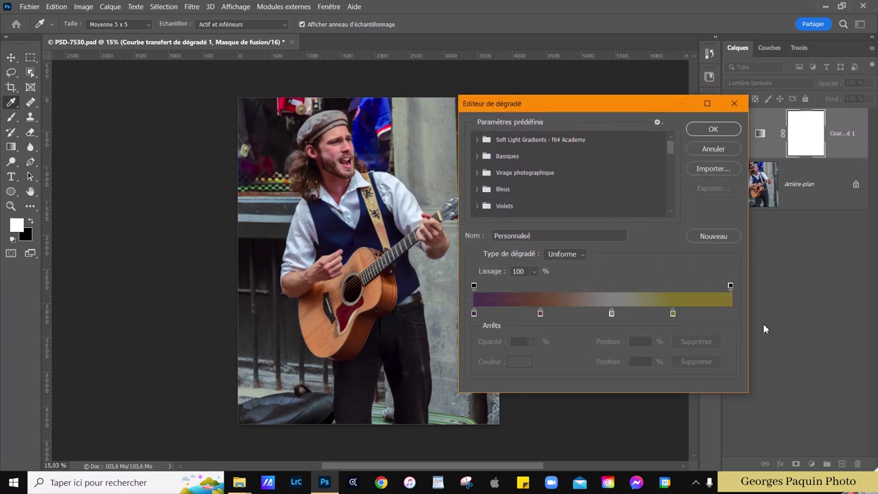
{"action": "left_click_drag", "start_coordinate": [611, 313], "coordinate": [596, 313]}
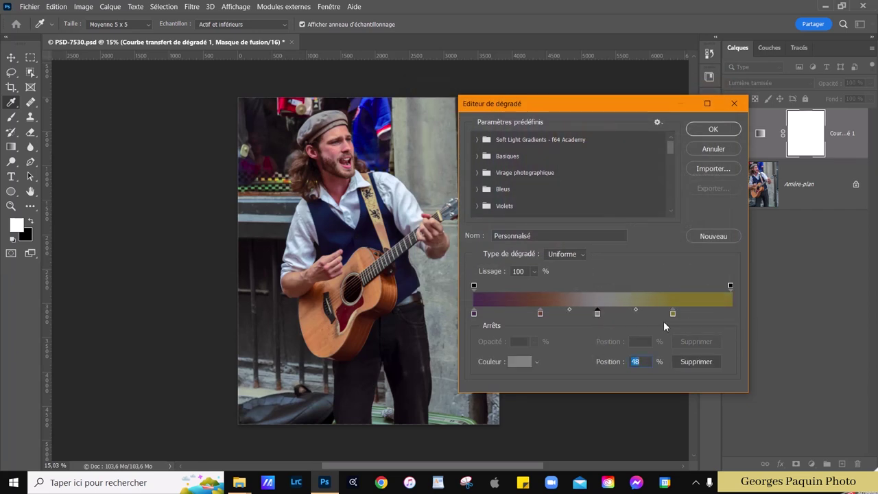
{"action": "left_click_drag", "start_coordinate": [672, 315], "coordinate": [660, 316]}
{"action": "left_click_drag", "start_coordinate": [540, 313], "coordinate": [546, 314]}
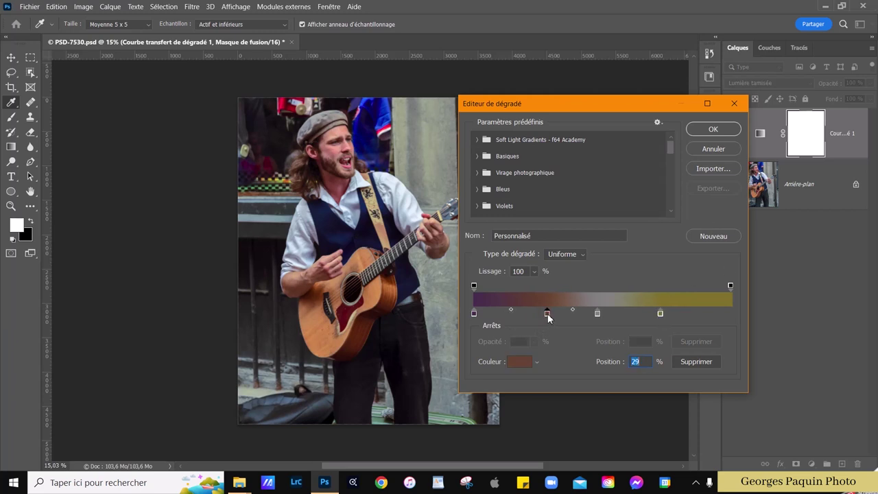
{"action": "left_click_drag", "start_coordinate": [660, 314], "coordinate": [676, 314]}
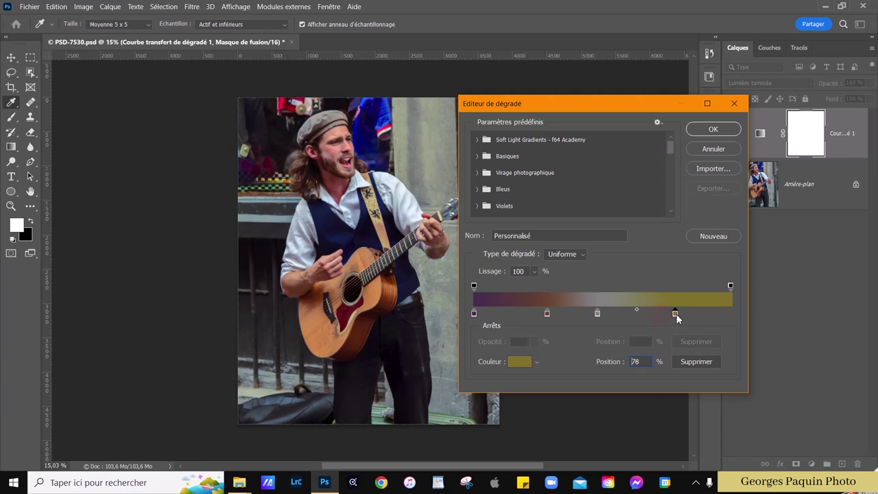
{"action": "left_click_drag", "start_coordinate": [597, 314], "coordinate": [615, 314]}
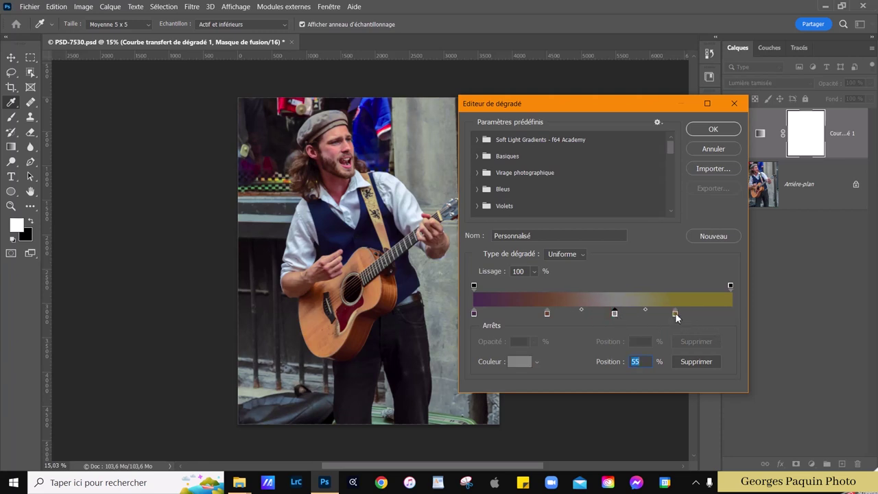
{"action": "left_click", "coordinate": [730, 314]}
Colour the new end stop a pale, slightly lighter cyan with 14% saturation.
{"action": "left_click", "coordinate": [521, 361]}
{"action": "left_click", "coordinate": [587, 196]}
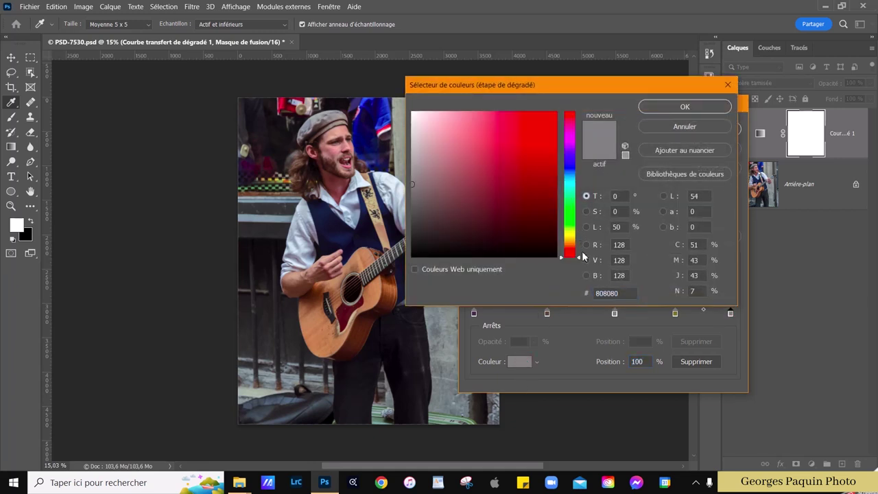
{"action": "left_click_drag", "start_coordinate": [582, 257], "coordinate": [579, 188]}
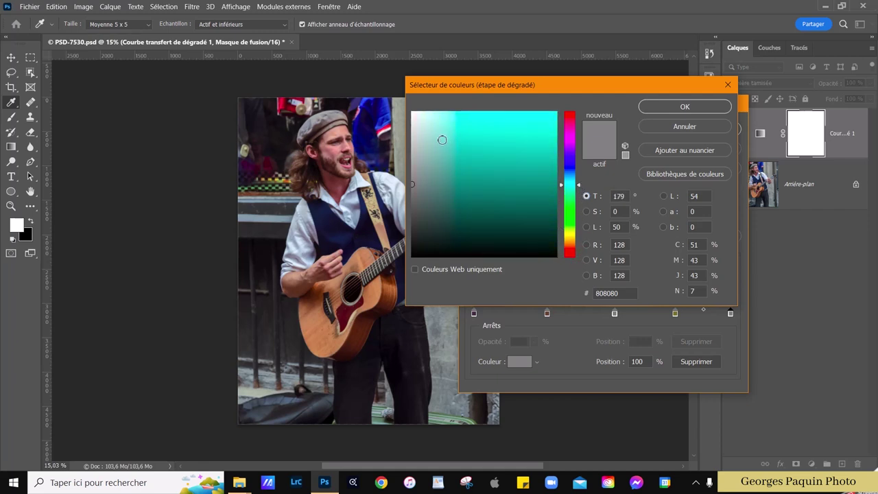
{"action": "left_click", "coordinate": [441, 138]}
{"action": "left_click", "coordinate": [693, 106]}
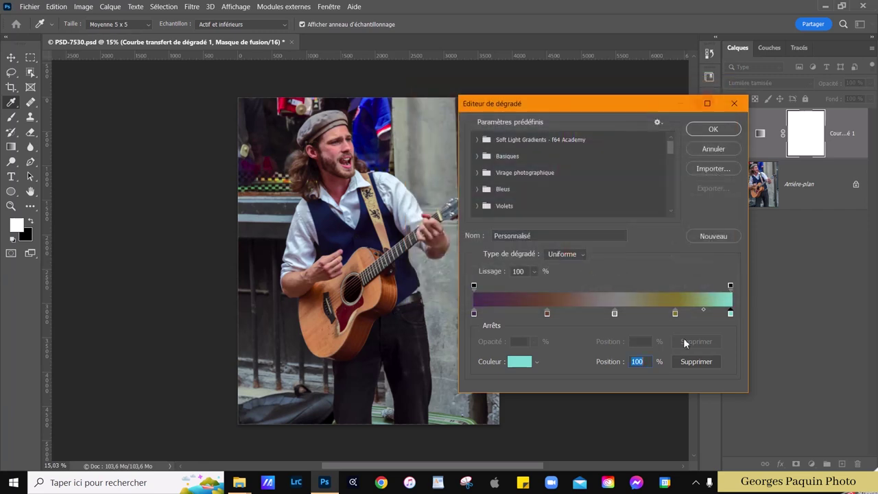
{"action": "left_click", "coordinate": [519, 361]}
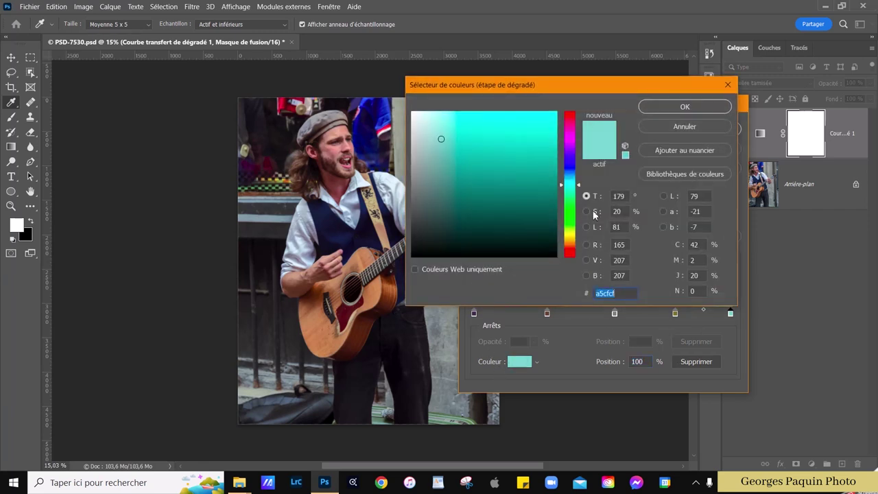
{"action": "left_click", "coordinate": [585, 212]}
{"action": "left_click_drag", "start_coordinate": [581, 228], "coordinate": [580, 237]}
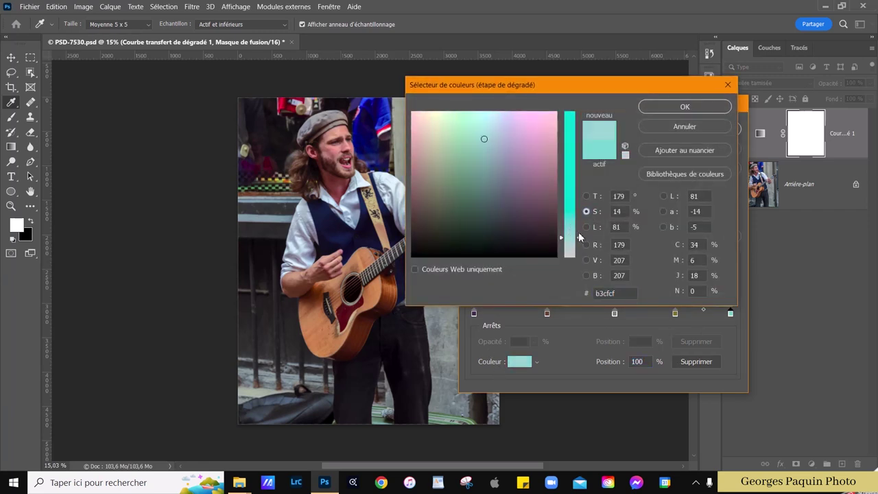
{"action": "left_click", "coordinate": [586, 227]}
{"action": "left_click_drag", "start_coordinate": [569, 139], "coordinate": [569, 131]}
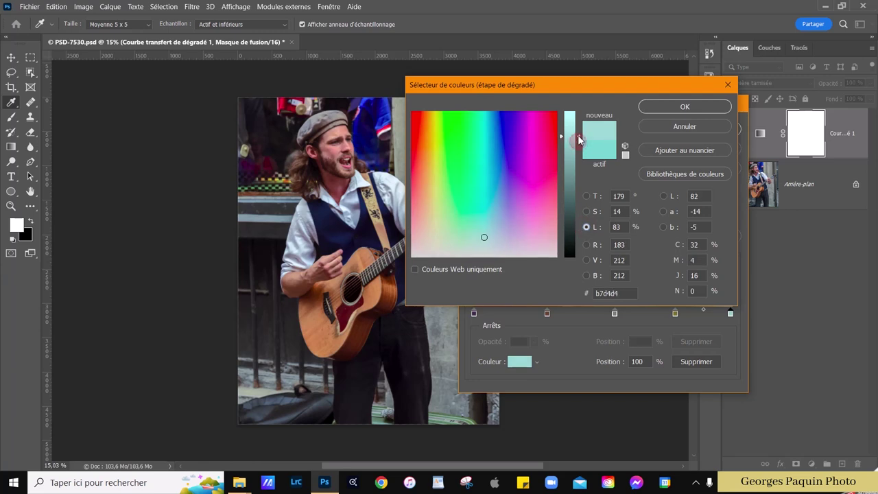
{"action": "left_click", "coordinate": [697, 107]}
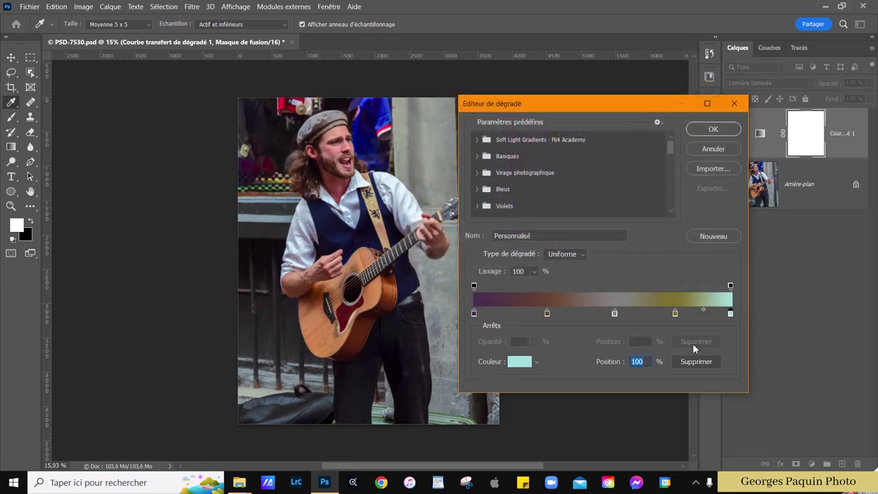
Nudge the grey stop left and mute the olive stop to 42% saturation.
{"action": "mouse_move", "coordinate": [613, 314]}
{"action": "left_mouse_down"}
{"action": "mouse_move", "coordinate": [531, 313]}
{"action": "mouse_move", "coordinate": [605, 314]}
{"action": "left_mouse_up"}
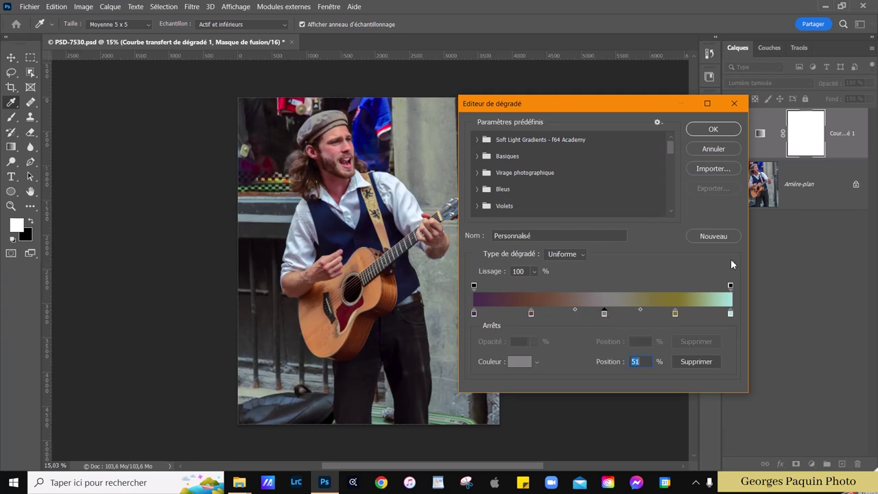
{"action": "left_click", "coordinate": [674, 314]}
{"action": "mouse_move", "coordinate": [668, 314]}
{"action": "left_mouse_down"}
{"action": "mouse_move", "coordinate": [661, 325]}
{"action": "mouse_move", "coordinate": [642, 314]}
{"action": "mouse_move", "coordinate": [707, 309]}
{"action": "left_mouse_up"}
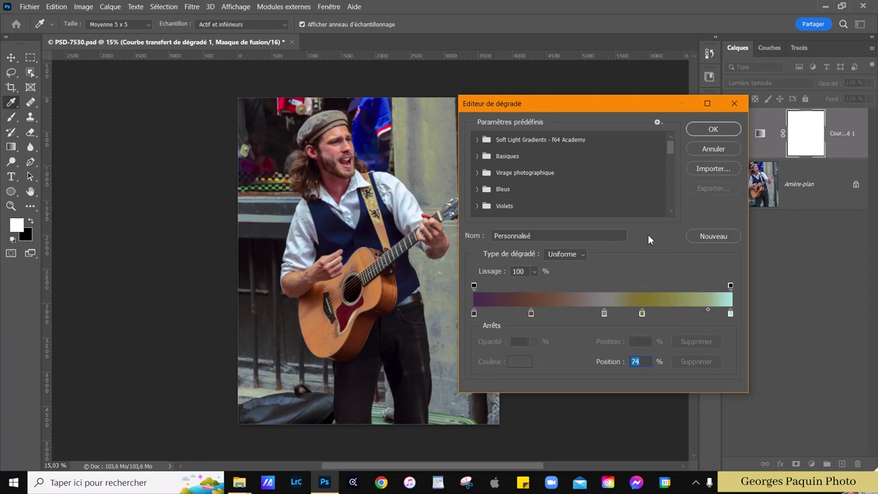
{"action": "left_click", "coordinate": [641, 314]}
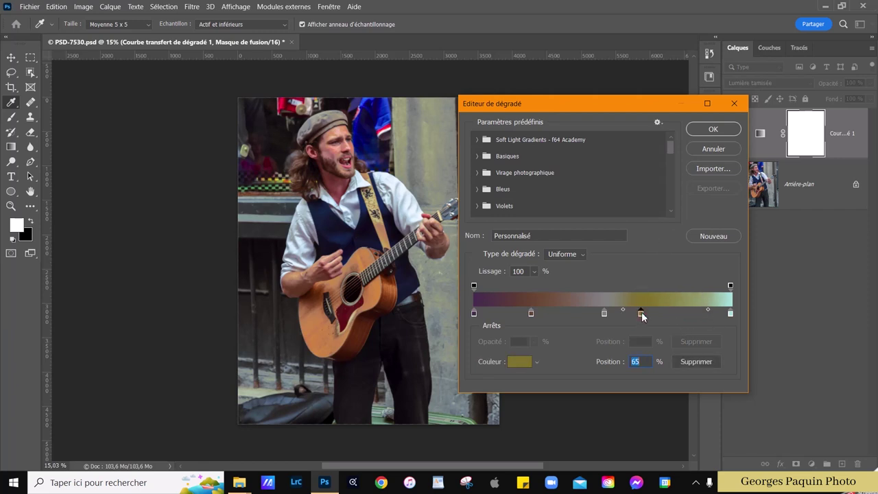
{"action": "left_click", "coordinate": [524, 363]}
{"action": "left_click", "coordinate": [586, 212]}
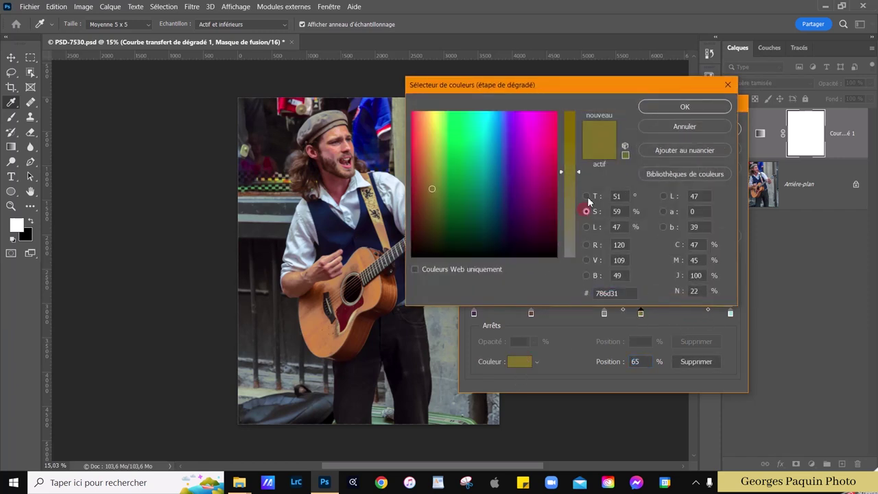
{"action": "left_click_drag", "start_coordinate": [577, 174], "coordinate": [579, 197]}
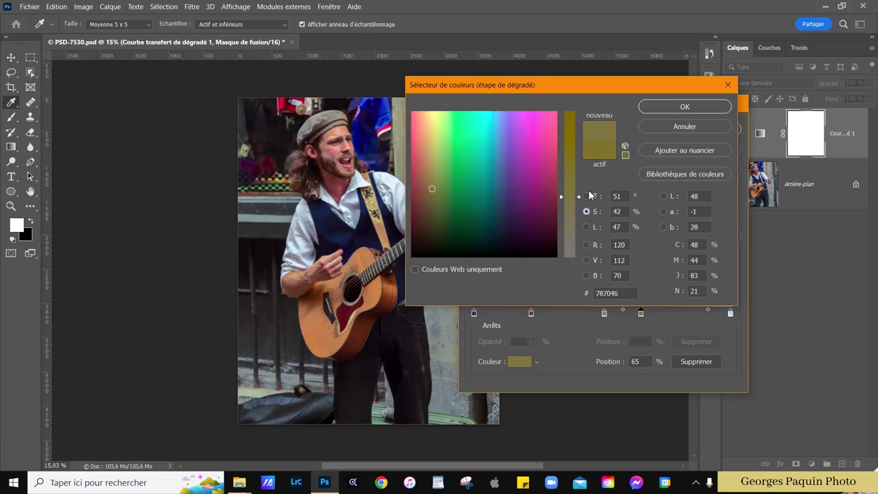
{"action": "left_click", "coordinate": [684, 107]}
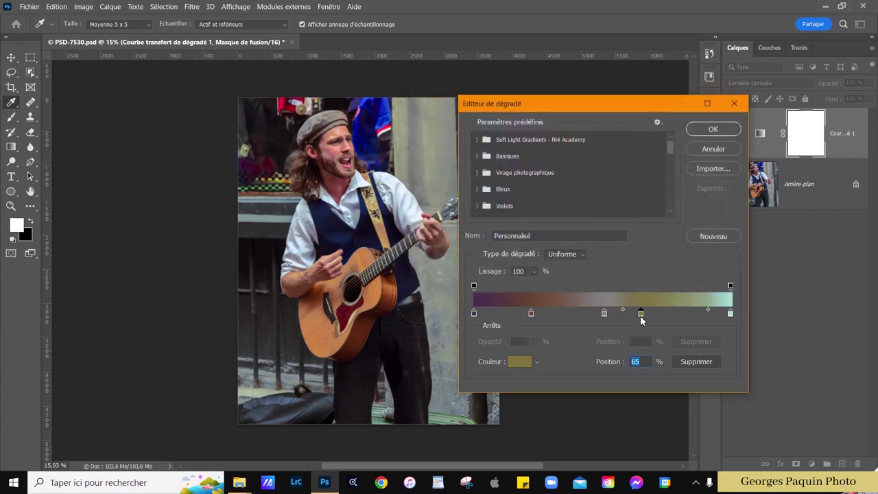
Move the olive stop to 73%, set the olive-to-cyan midpoint to 59%, and apply the gradient.
{"action": "left_click_drag", "start_coordinate": [641, 320], "coordinate": [662, 317]}
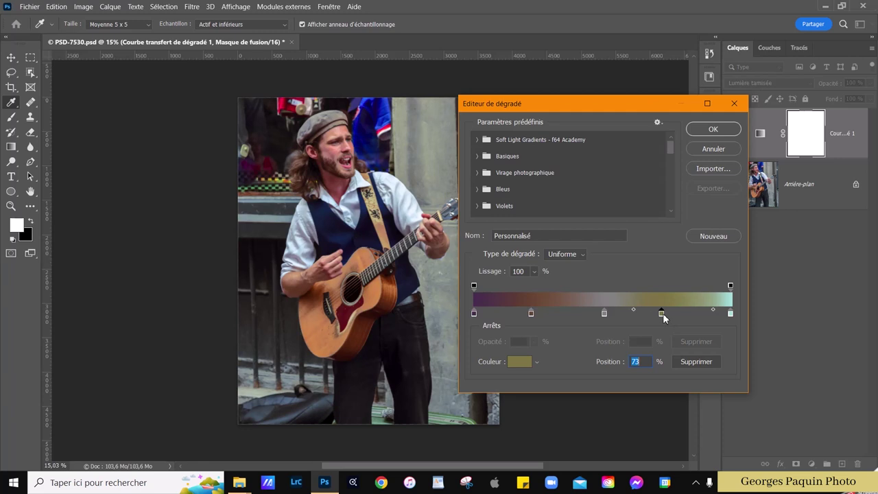
{"action": "left_click_drag", "start_coordinate": [717, 314], "coordinate": [706, 332]}
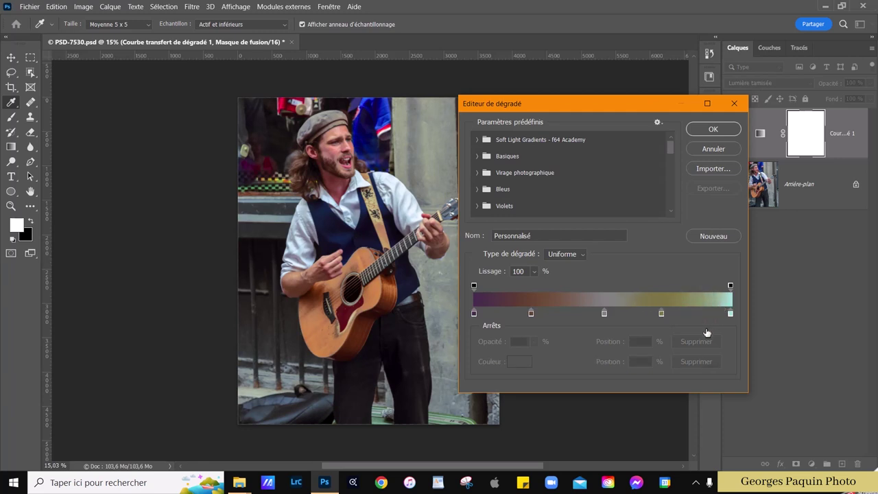
{"action": "left_click", "coordinate": [661, 314]}
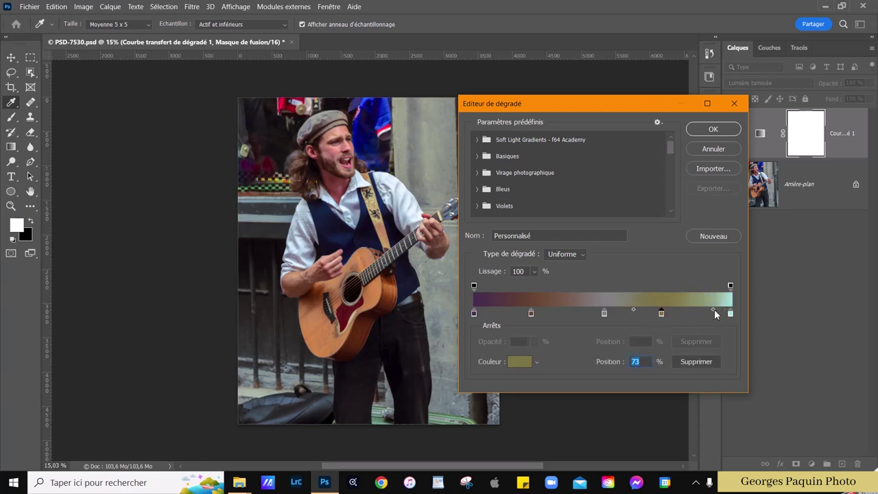
{"action": "left_click_drag", "start_coordinate": [714, 310], "coordinate": [703, 312]}
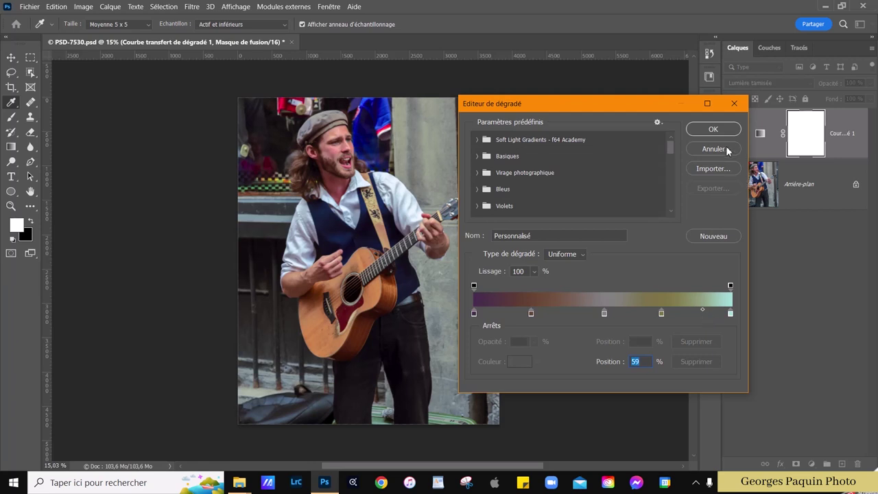
{"action": "left_click", "coordinate": [713, 129]}
Move the Properties panel aside and toggle the gradient map off and on to compare.
{"action": "left_click_drag", "start_coordinate": [570, 169], "coordinate": [647, 127]}
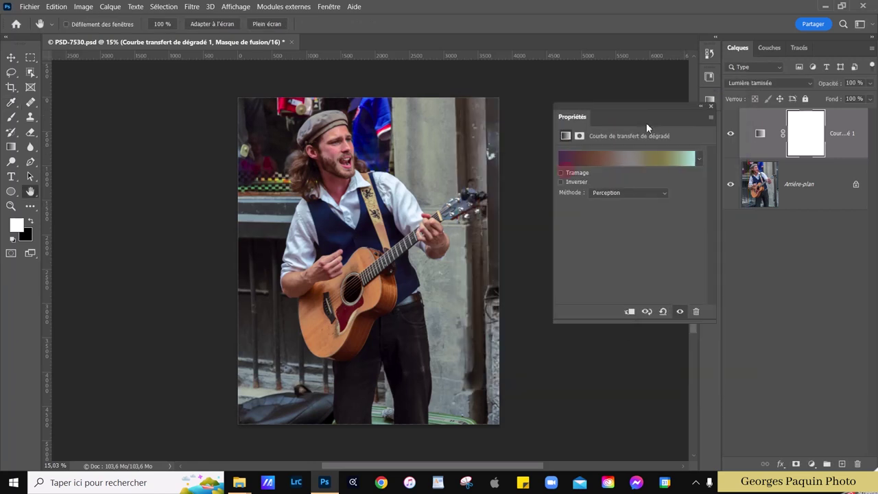
{"action": "left_click", "coordinate": [682, 313]}
{"action": "left_click", "coordinate": [681, 312]}
Lower the gradient map layer's opacity to 80% and reopen its gradient for editing.
{"action": "left_click", "coordinate": [870, 83]}
{"action": "mouse_move", "coordinate": [869, 98]}
{"action": "left_mouse_down"}
{"action": "mouse_move", "coordinate": [845, 118]}
{"action": "mouse_move", "coordinate": [849, 129]}
{"action": "mouse_move", "coordinate": [861, 122]}
{"action": "left_mouse_up"}
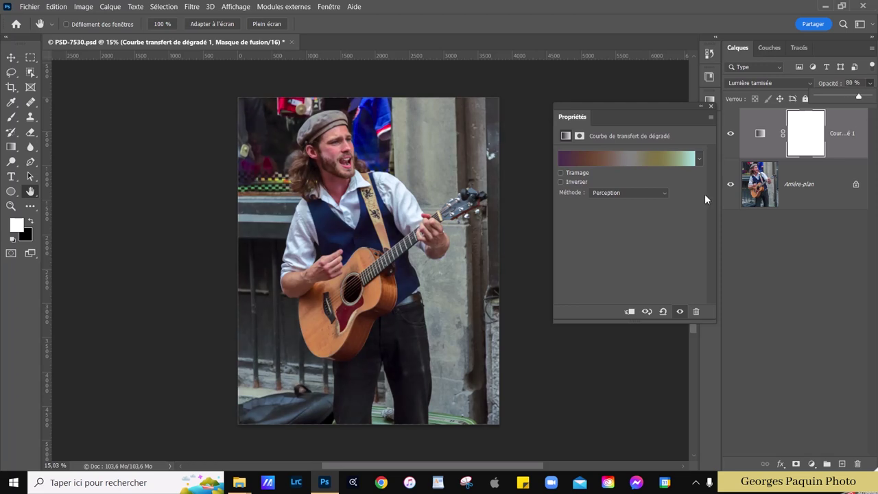
{"action": "left_click", "coordinate": [638, 161]}
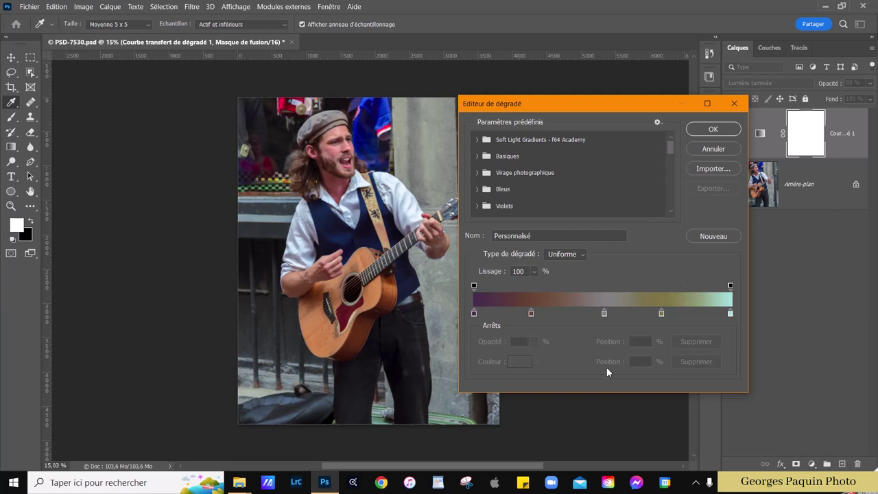
Darken the middle grey stop to deep grey 484848 and apply the updated gradient map.
{"action": "double_click", "coordinate": [603, 313]}
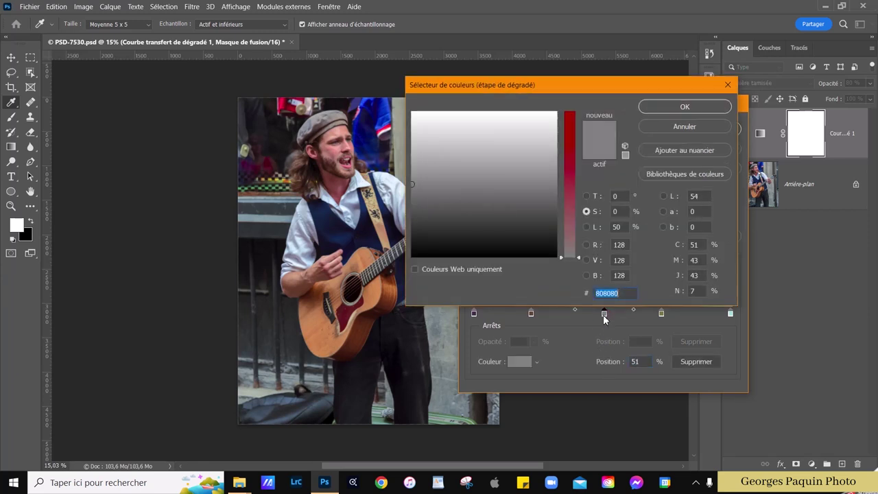
{"action": "left_click", "coordinate": [586, 226]}
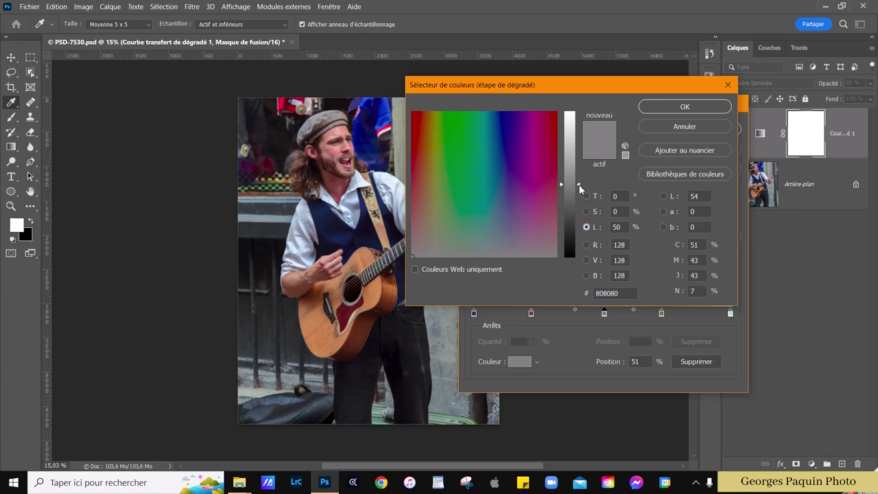
{"action": "left_click_drag", "start_coordinate": [579, 186], "coordinate": [579, 214]}
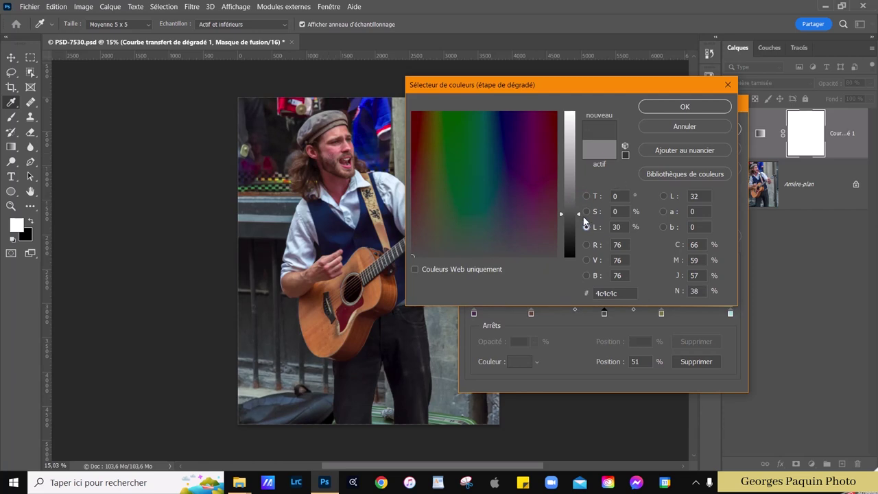
{"action": "left_click_drag", "start_coordinate": [579, 218], "coordinate": [579, 210]}
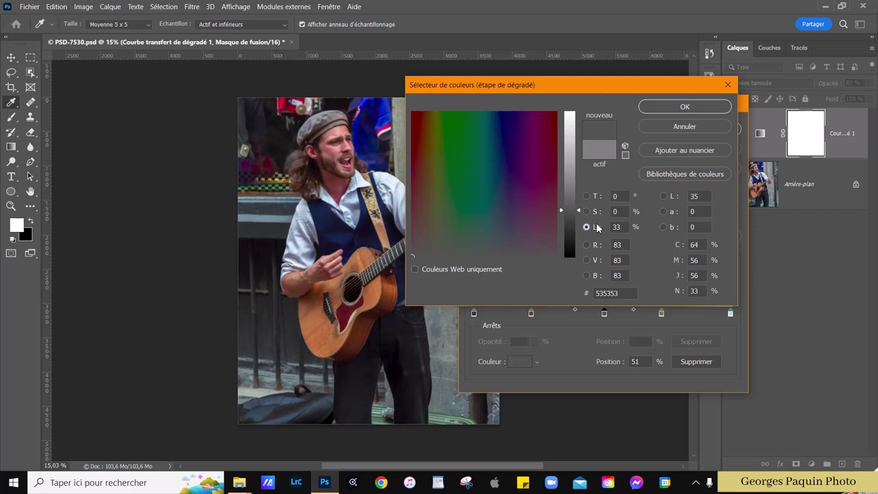
{"action": "mouse_move", "coordinate": [580, 212]}
{"action": "left_mouse_down"}
{"action": "mouse_move", "coordinate": [580, 195]}
{"action": "mouse_move", "coordinate": [579, 227]}
{"action": "mouse_move", "coordinate": [578, 219]}
{"action": "left_mouse_up"}
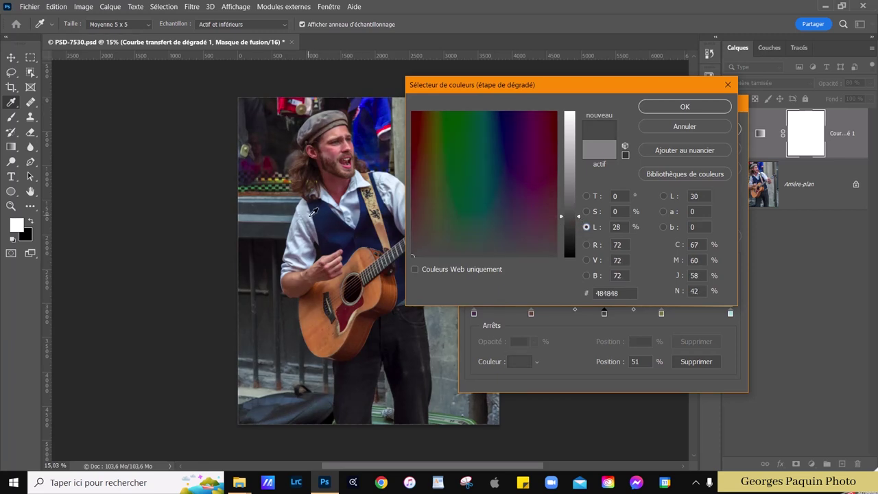
{"action": "left_click", "coordinate": [684, 107]}
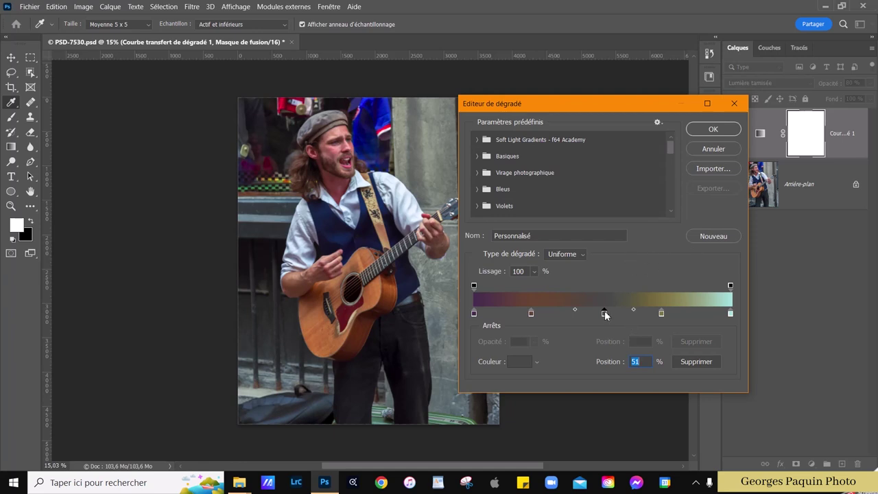
{"action": "left_click", "coordinate": [712, 129]}
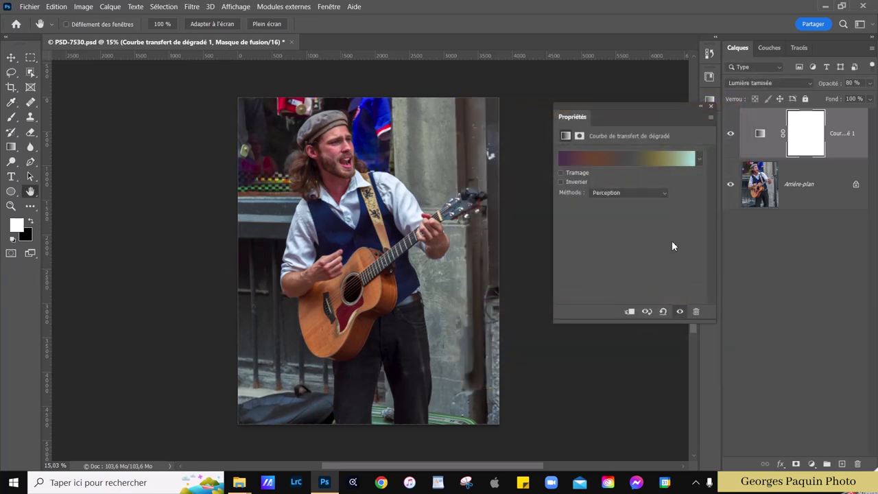
Toggle the musician photo's gradient map off and back on to compare the toning.
{"action": "left_click", "coordinate": [680, 312]}
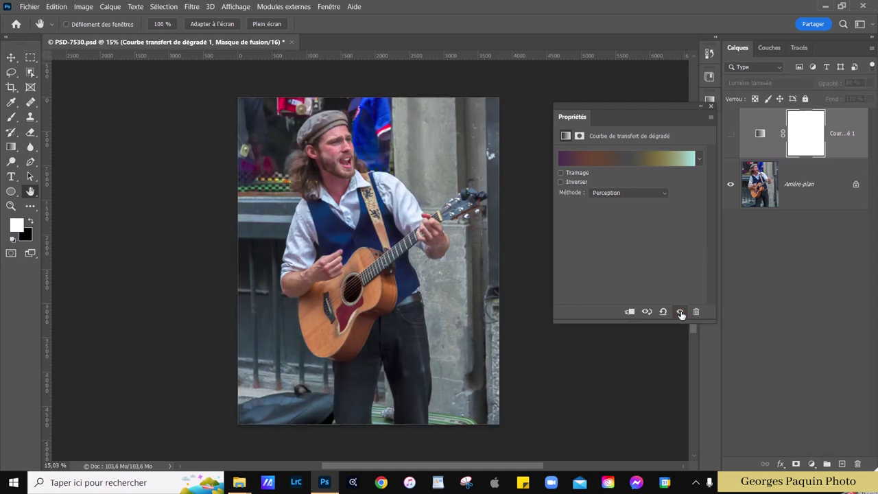
{"action": "left_click", "coordinate": [681, 312]}
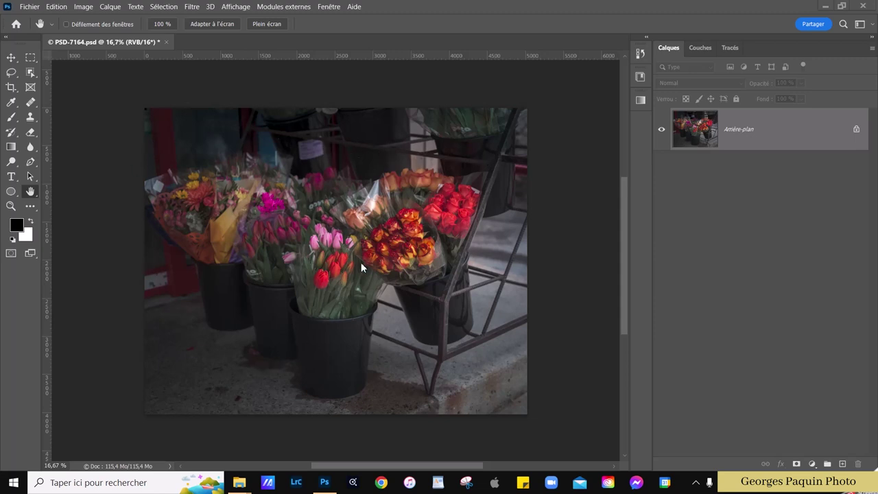
Pan and zoom so the whole flower stall photo fits in the window.
{"action": "scroll", "coordinate": [361, 268], "scroll_direction": "up", "scroll_amount": 3}
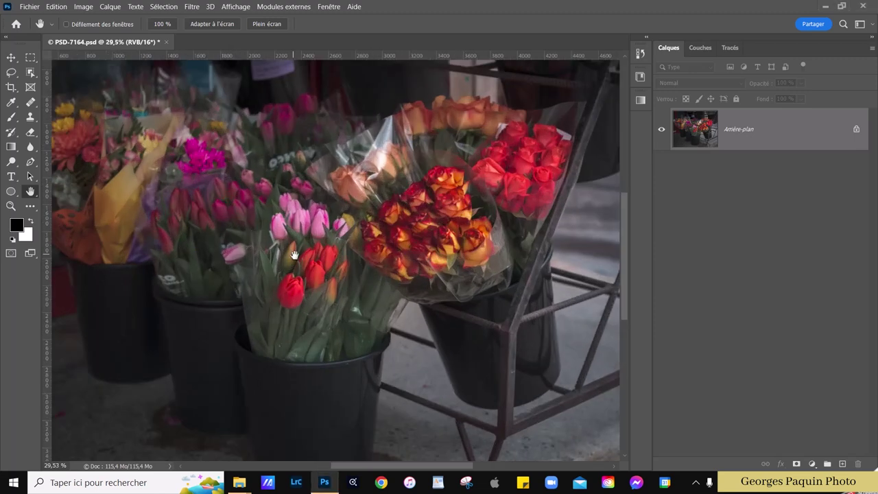
{"action": "left_click_drag", "start_coordinate": [278, 251], "coordinate": [338, 268]}
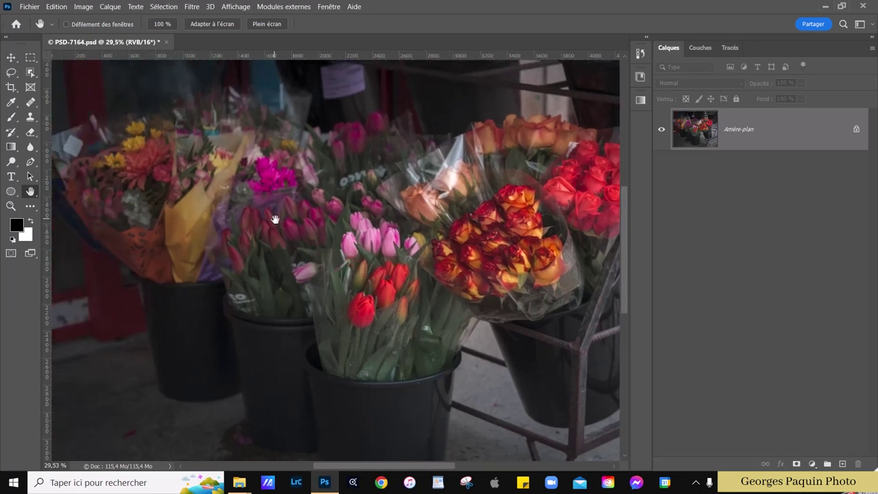
{"action": "scroll", "coordinate": [425, 271], "scroll_direction": "down", "scroll_amount": 2}
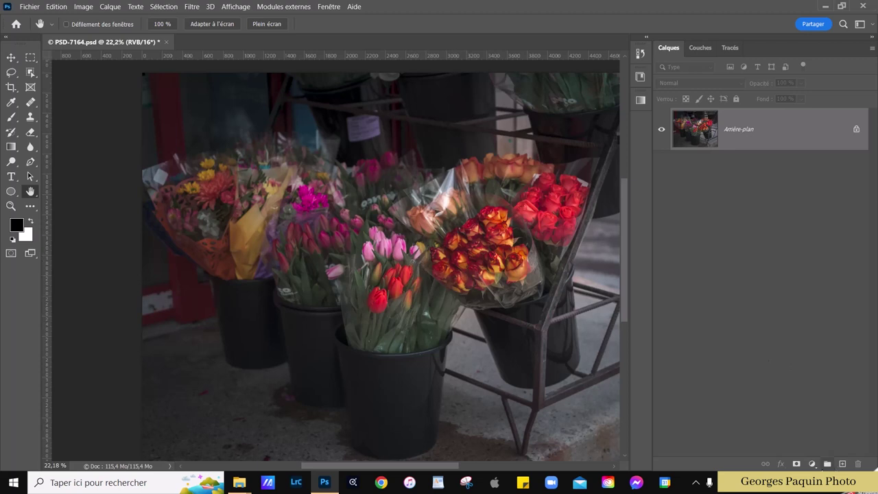
Add a Gradient Map adjustment layer blended in Soft Light (Lumière tamisée) and open its gradient.
{"action": "left_click", "coordinate": [810, 463]}
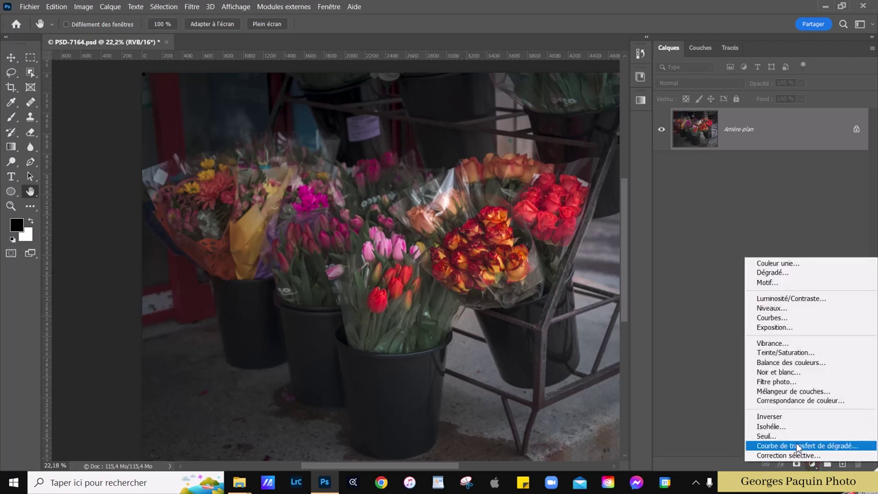
{"action": "left_click", "coordinate": [798, 446]}
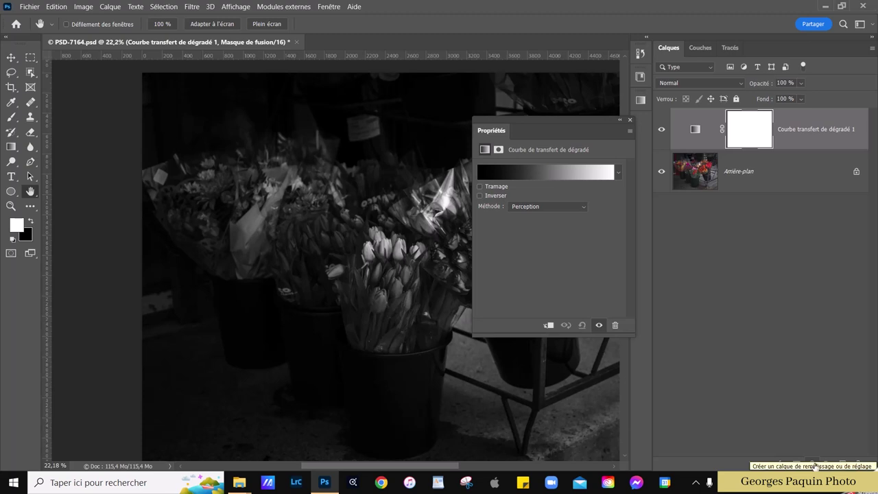
{"action": "left_click", "coordinate": [686, 83]}
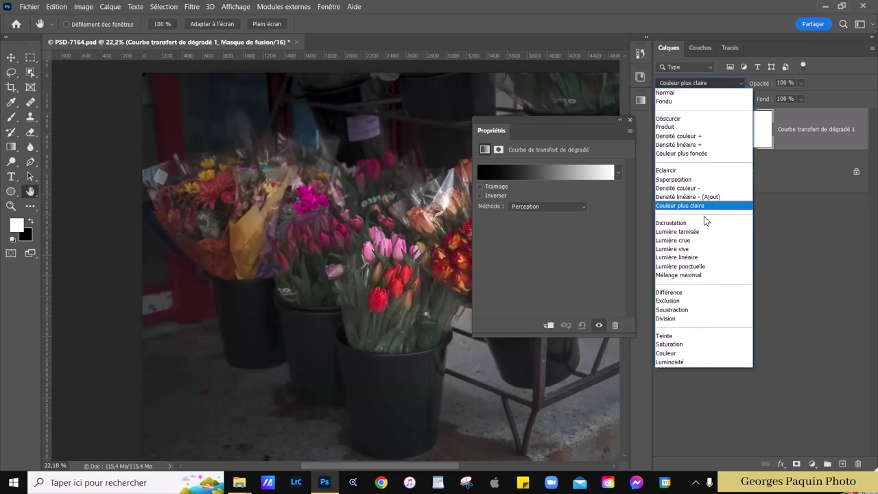
{"action": "left_click", "coordinate": [697, 232]}
{"action": "left_click", "coordinate": [817, 134]}
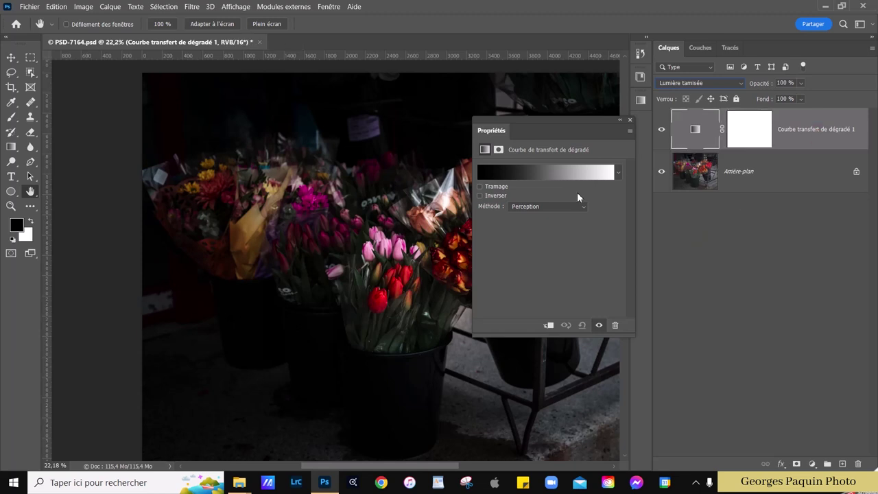
{"action": "left_click", "coordinate": [554, 173]}
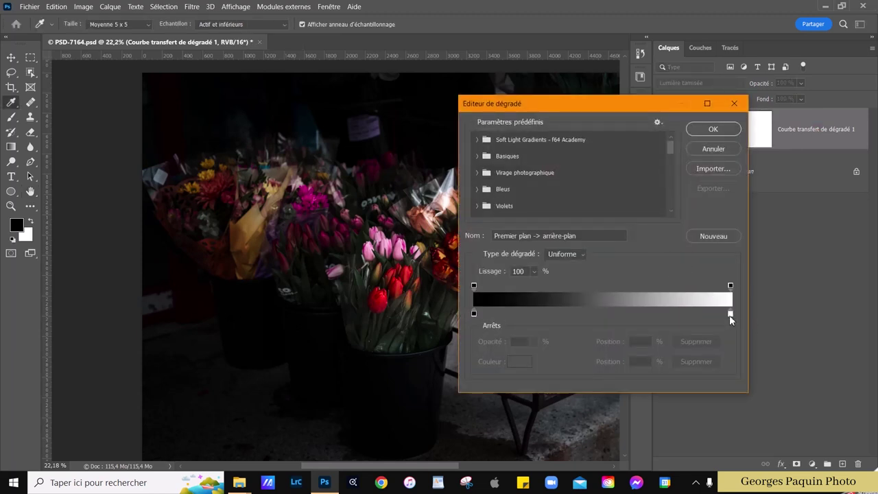
Move the right end stop to 99% and colour it grey 808080.
{"action": "left_click_drag", "start_coordinate": [729, 315], "coordinate": [727, 314]}
{"action": "left_click", "coordinate": [514, 362]}
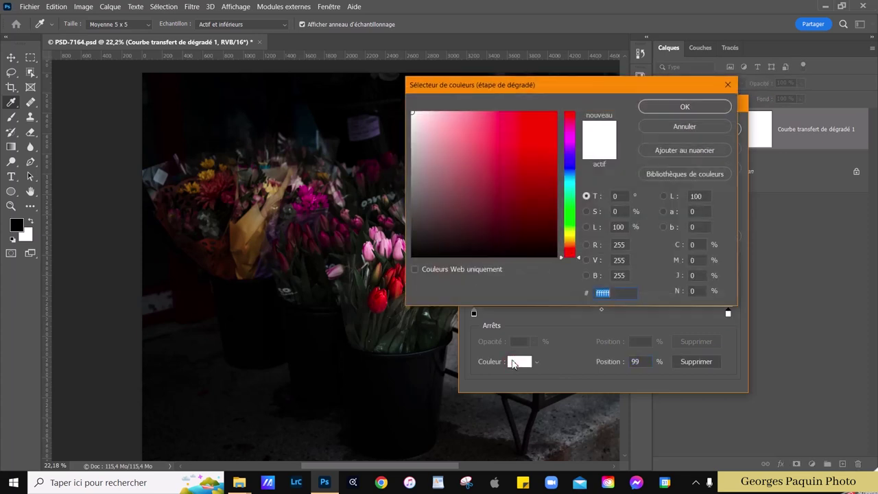
{"action": "type", "text": "808080"}
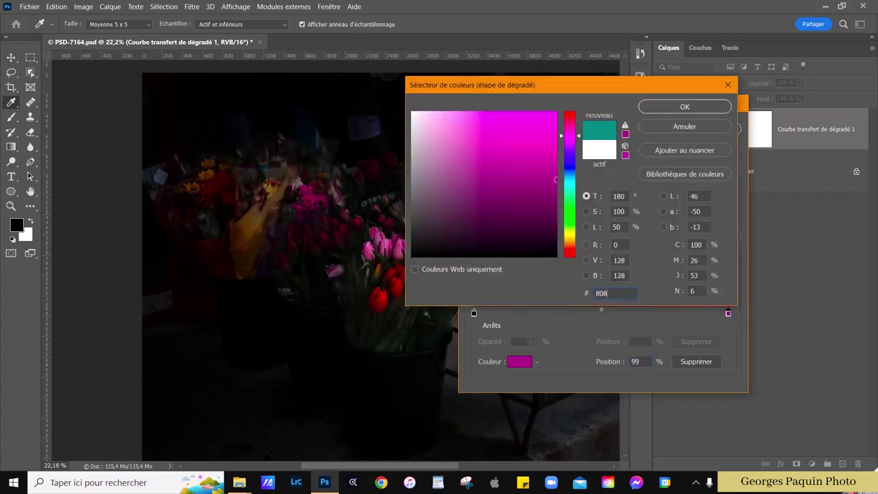
{"action": "key", "text": "Return"}
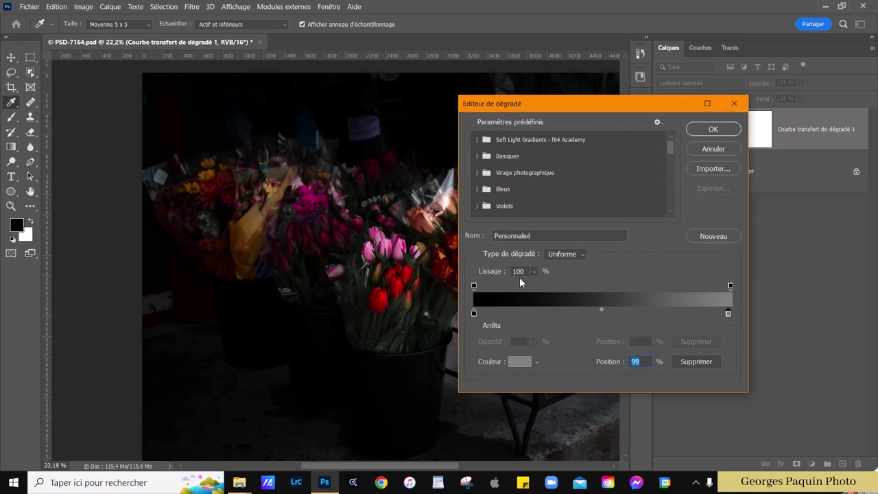
Change the left black stop to a muted dark purple, #332840.
{"action": "left_click", "coordinate": [474, 313]}
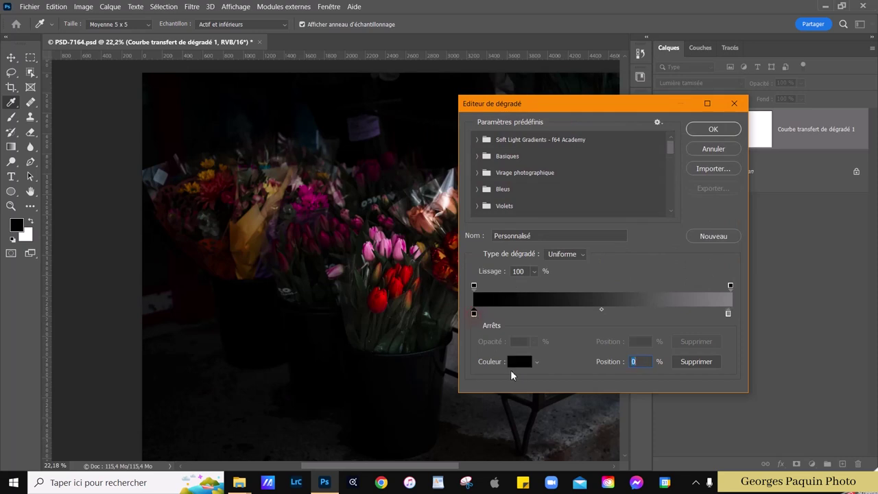
{"action": "left_click", "coordinate": [519, 361]}
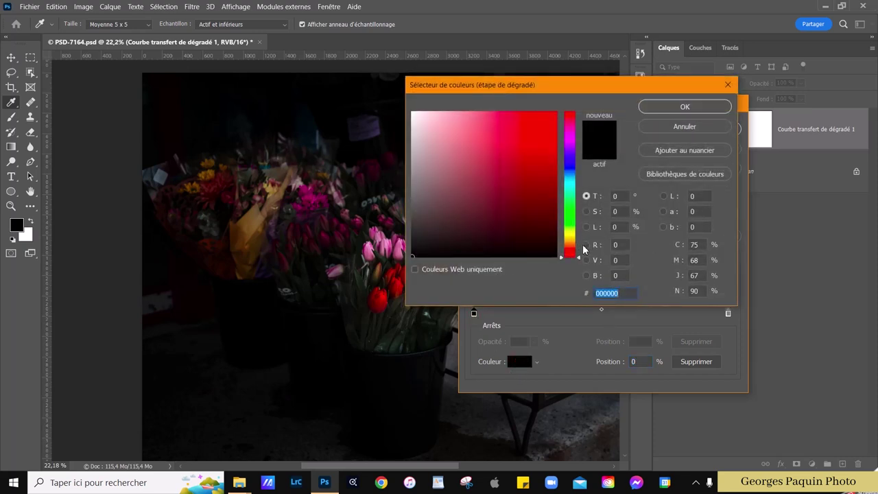
{"action": "left_click_drag", "start_coordinate": [577, 255], "coordinate": [590, 152]}
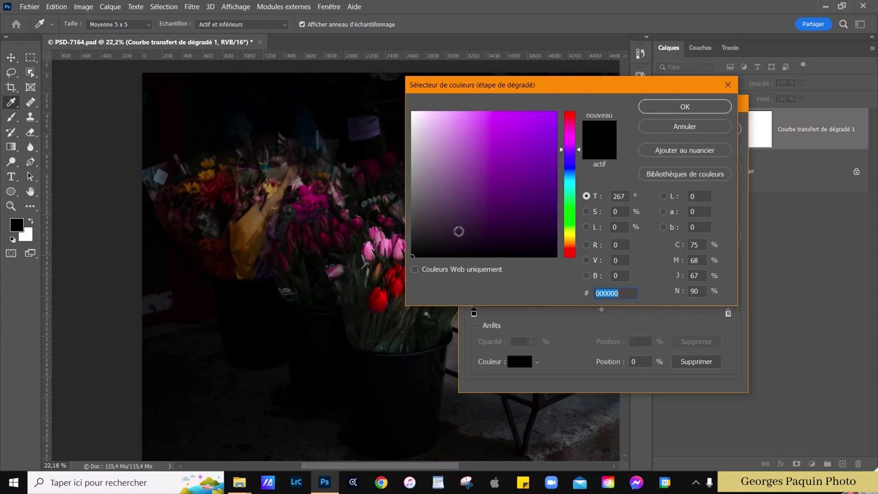
{"action": "left_click", "coordinate": [468, 217]}
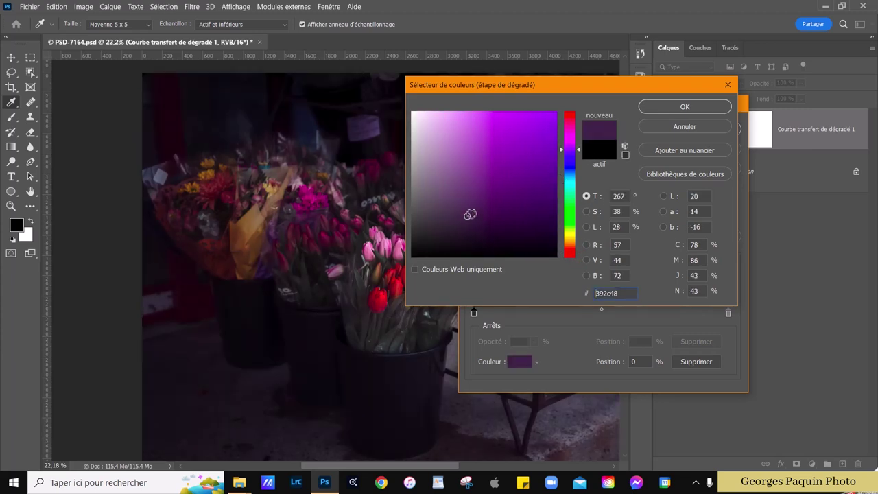
{"action": "left_click", "coordinate": [447, 213]}
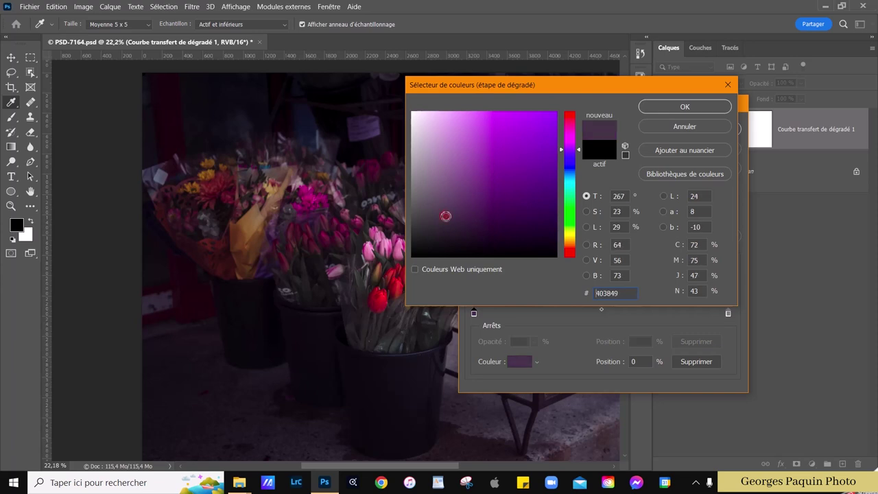
{"action": "left_click", "coordinate": [457, 200]}
{"action": "left_click", "coordinate": [469, 205]}
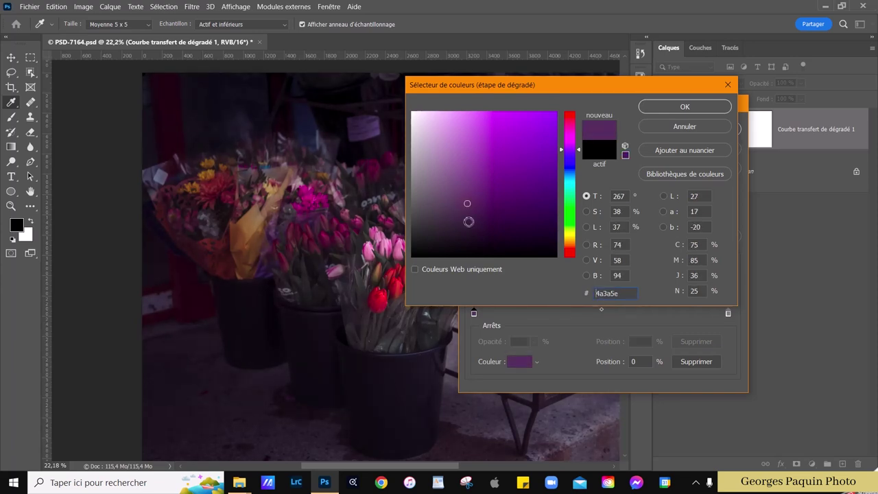
{"action": "left_click", "coordinate": [467, 221]}
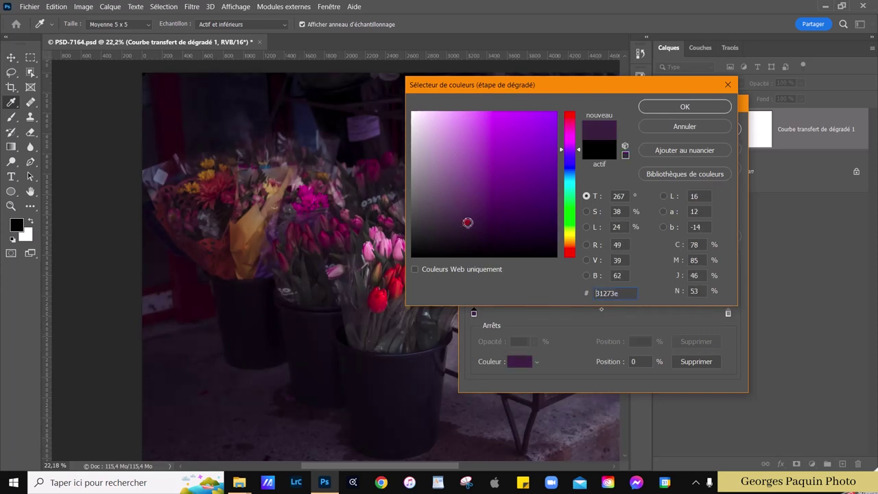
{"action": "left_click", "coordinate": [587, 227]}
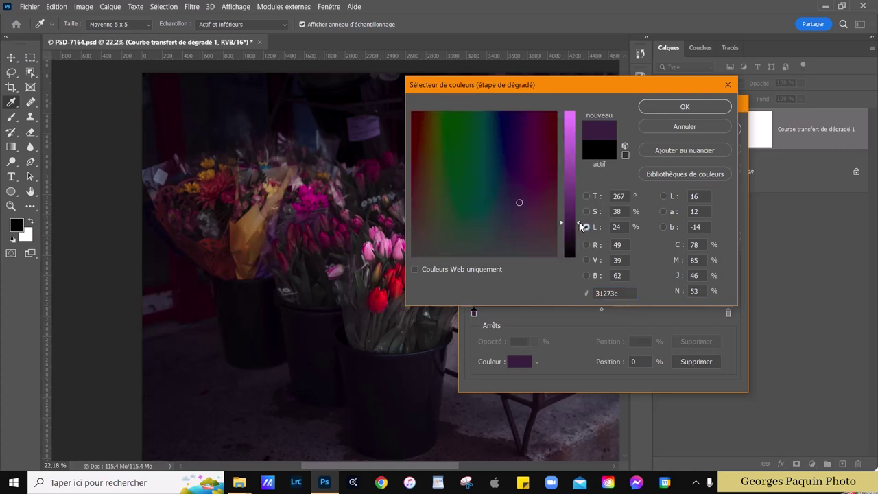
{"action": "mouse_move", "coordinate": [579, 225]}
{"action": "left_mouse_down"}
{"action": "mouse_move", "coordinate": [581, 215]}
{"action": "mouse_move", "coordinate": [581, 224]}
{"action": "left_mouse_up"}
{"action": "left_click", "coordinate": [658, 106]}
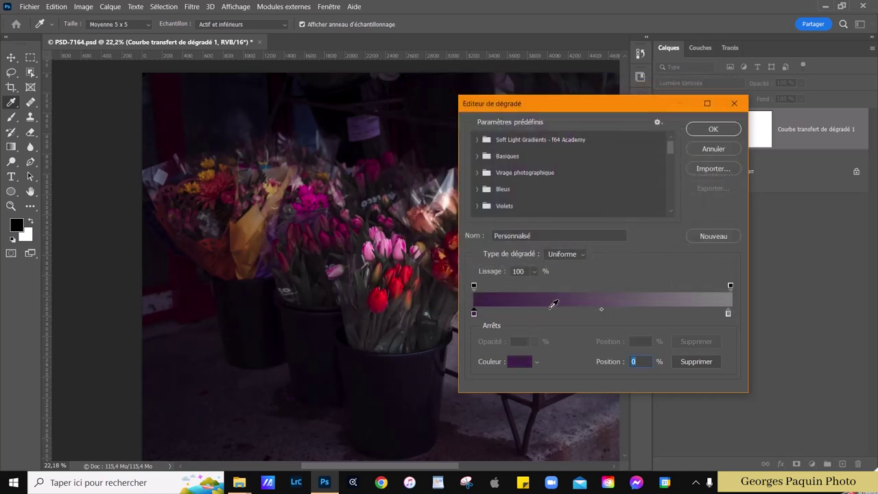
Add a colour stop at 29% and colour it a muted reddish-brown, #694f3c.
{"action": "left_click", "coordinate": [548, 313]}
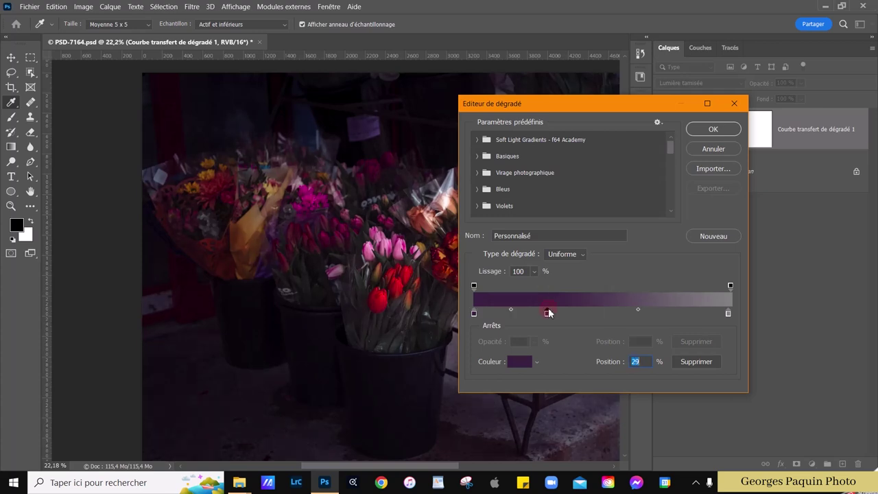
{"action": "left_click", "coordinate": [527, 363]}
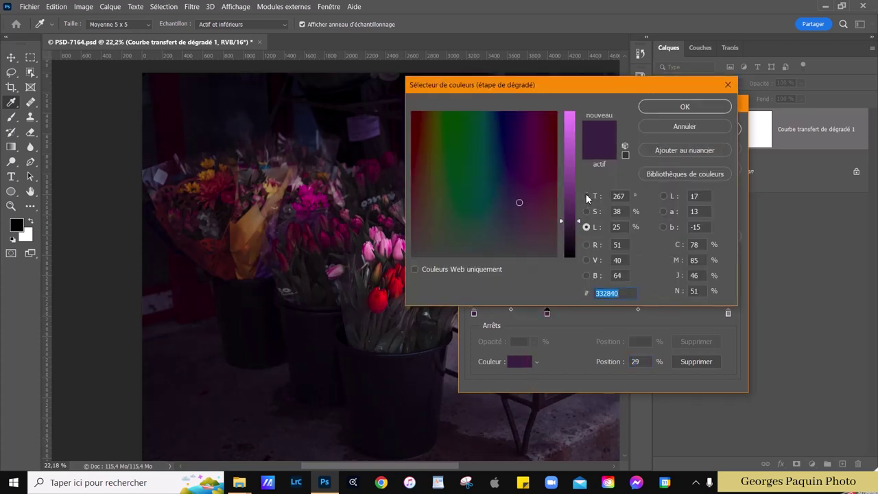
{"action": "left_click", "coordinate": [586, 197]}
{"action": "left_click_drag", "start_coordinate": [580, 150], "coordinate": [578, 249]}
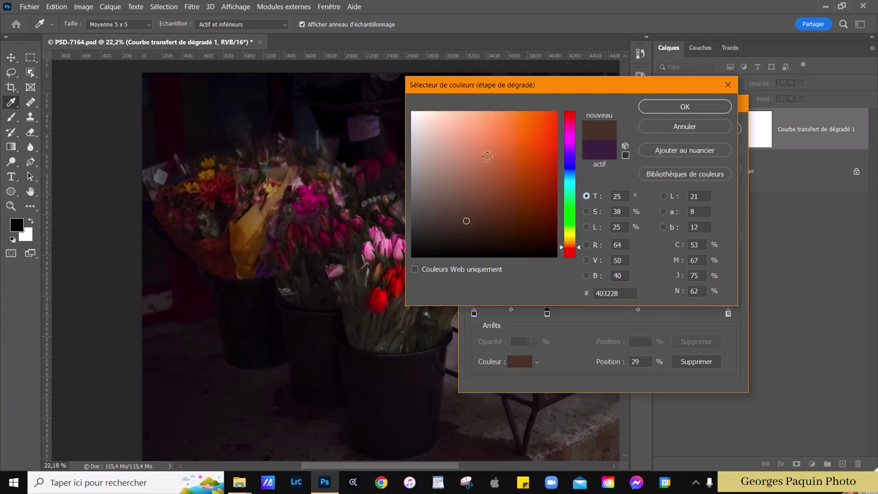
{"action": "left_click", "coordinate": [491, 176]}
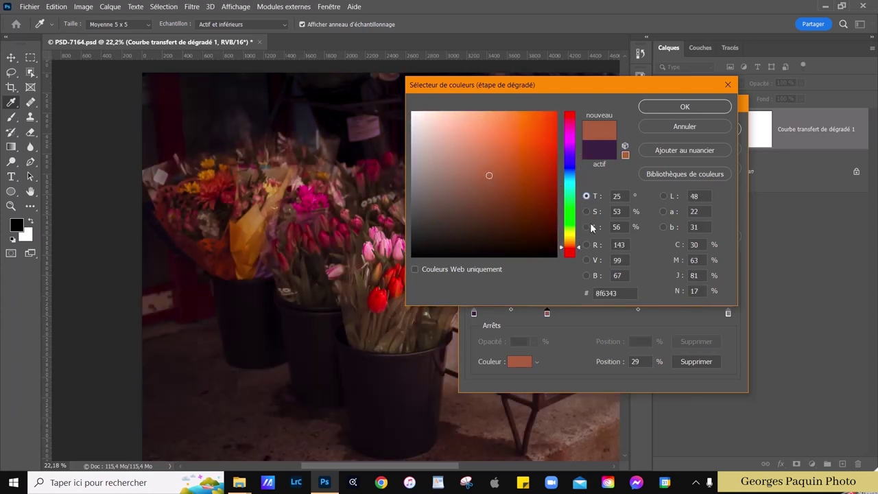
{"action": "left_click", "coordinate": [586, 226]}
{"action": "left_click", "coordinate": [580, 182]}
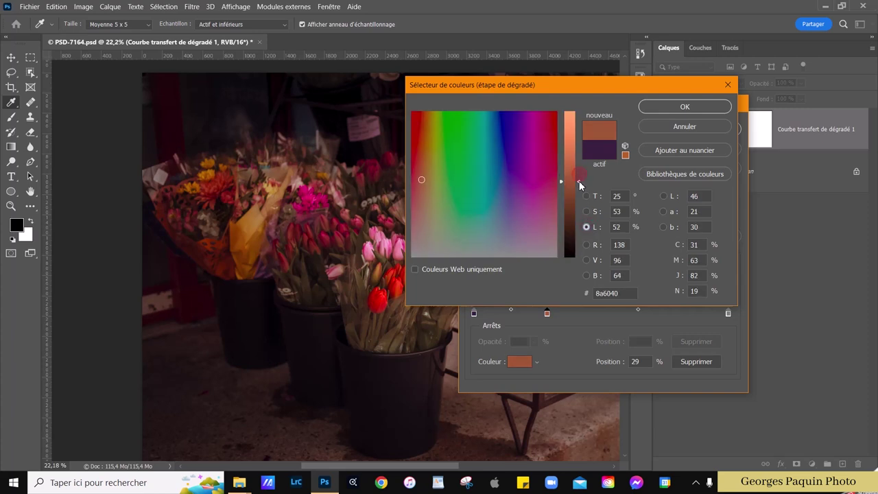
{"action": "left_click_drag", "start_coordinate": [579, 184], "coordinate": [578, 205]}
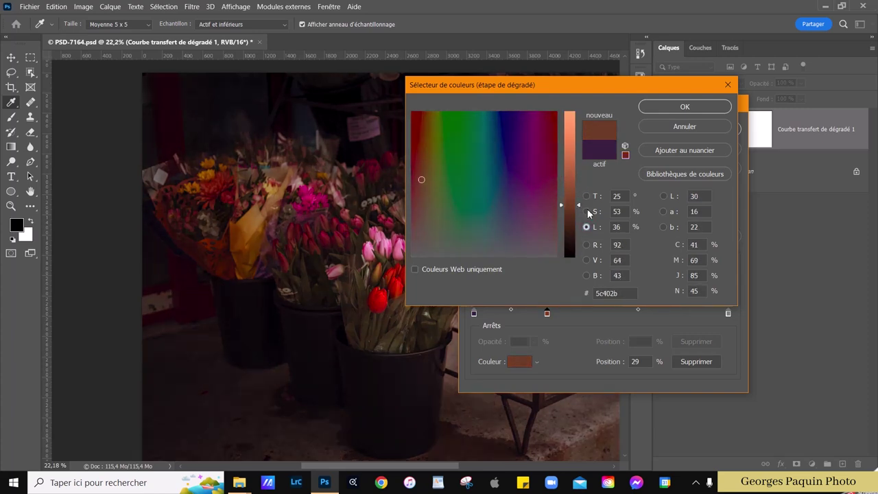
{"action": "left_click", "coordinate": [587, 212]}
{"action": "left_click_drag", "start_coordinate": [578, 182], "coordinate": [580, 196]}
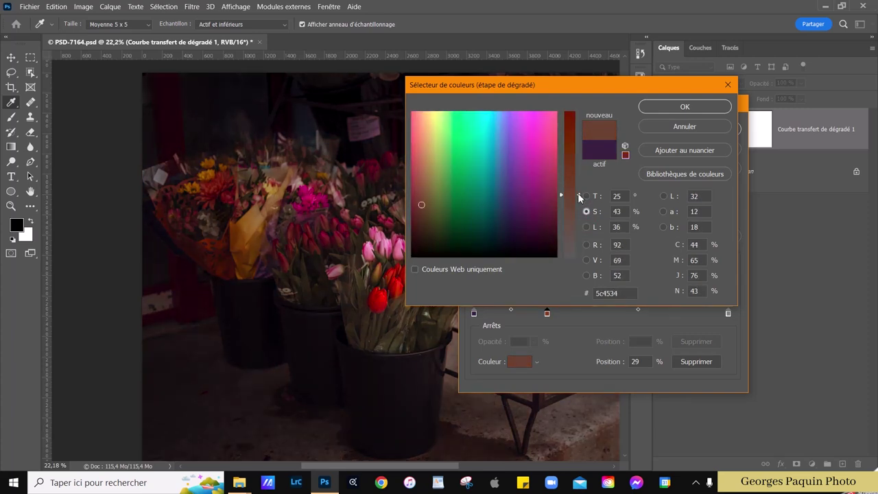
{"action": "left_click", "coordinate": [588, 227]}
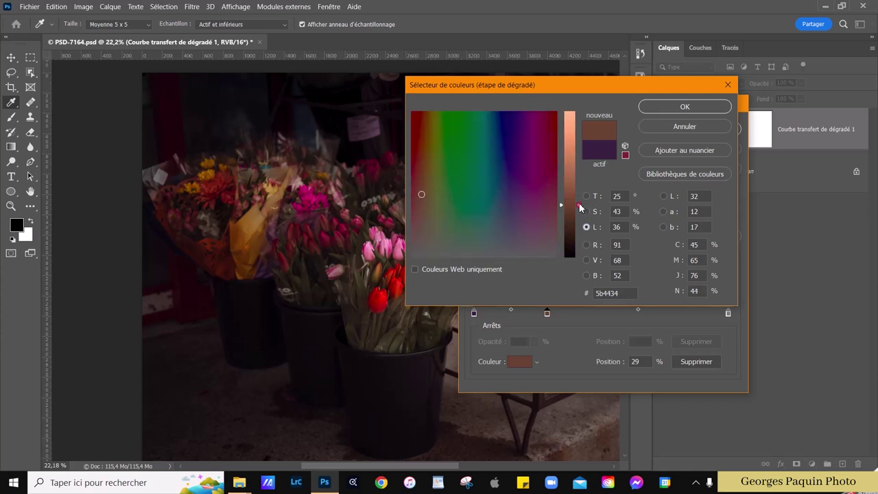
{"action": "left_click_drag", "start_coordinate": [581, 205], "coordinate": [580, 199]}
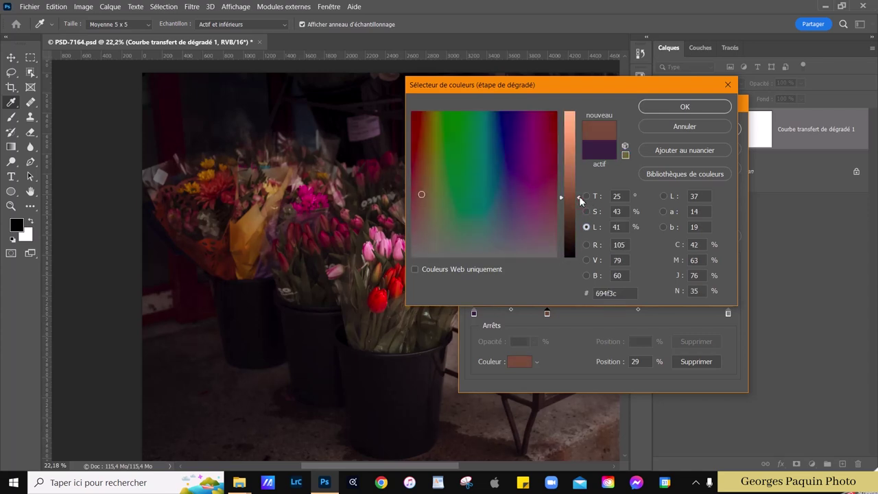
{"action": "left_click", "coordinate": [675, 107]}
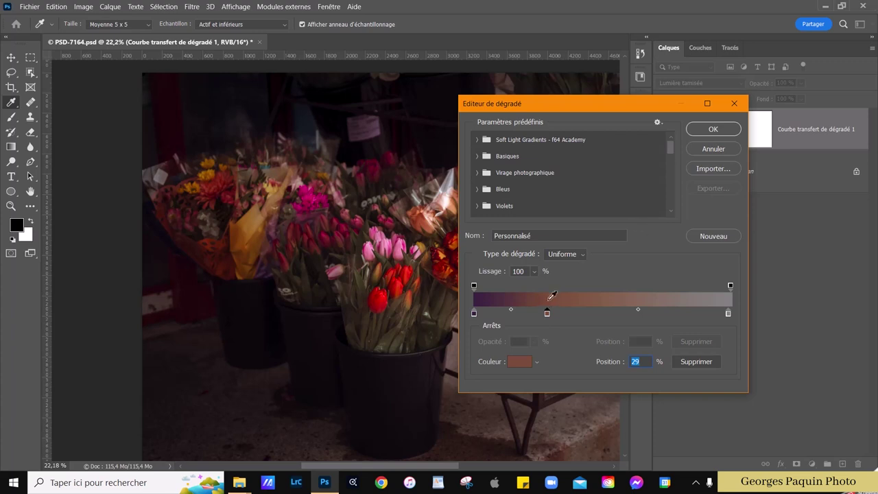
Add another colour stop along the gradient, then select the grey right-end stop.
{"action": "left_click_drag", "start_coordinate": [549, 317], "coordinate": [519, 313]}
{"action": "left_click", "coordinate": [514, 314]}
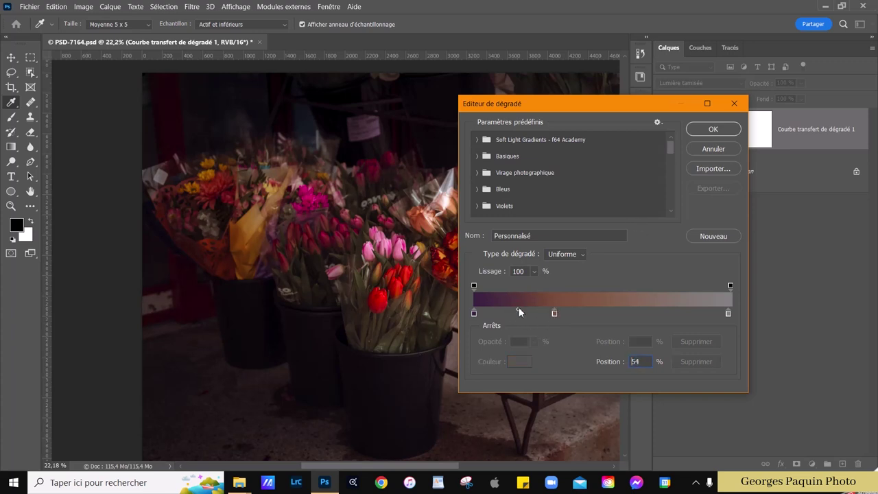
{"action": "left_click", "coordinate": [729, 314]}
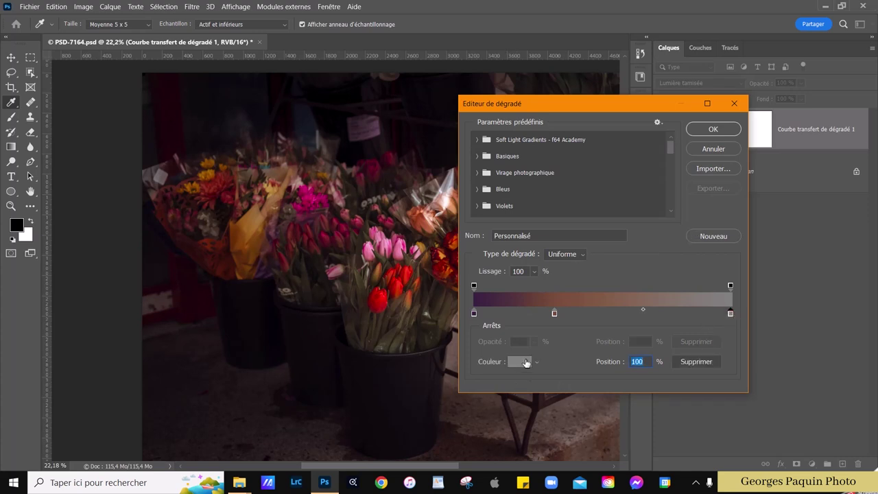
Make the gradient's end stop pale yellow #ccc777, move the brown-yellow midpoint right, and apply the gradient.
{"action": "left_click", "coordinate": [521, 361]}
{"action": "left_click", "coordinate": [587, 196]}
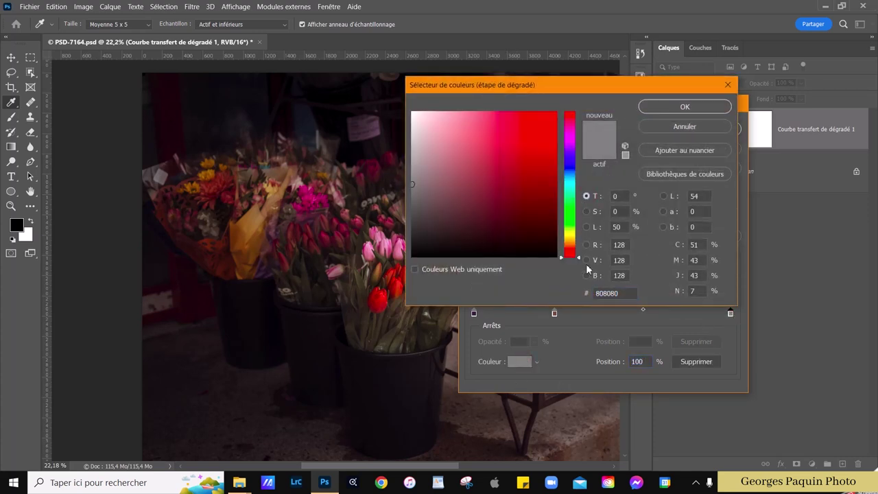
{"action": "left_click_drag", "start_coordinate": [580, 254], "coordinate": [579, 237]}
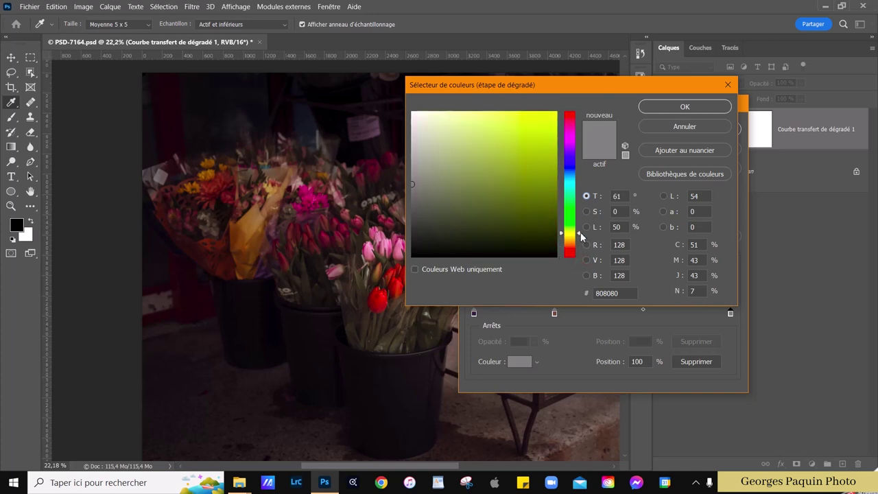
{"action": "left_click", "coordinate": [471, 161]}
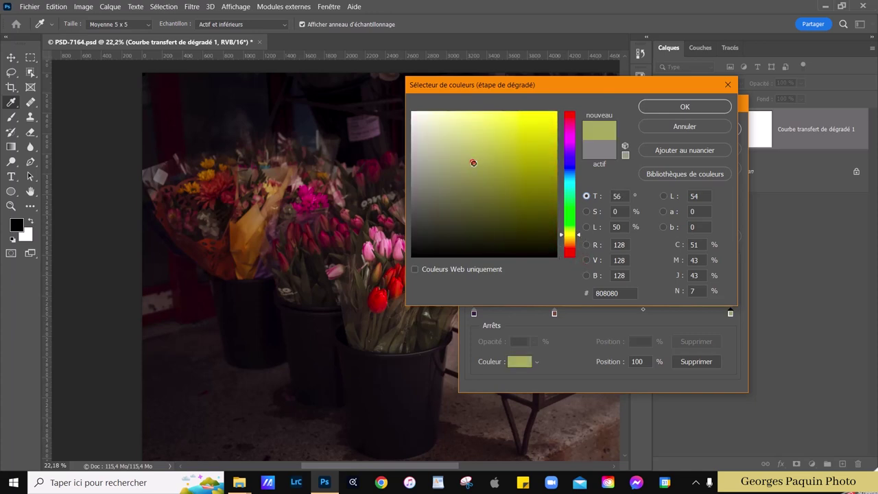
{"action": "left_click", "coordinate": [586, 227]}
{"action": "left_click_drag", "start_coordinate": [580, 164], "coordinate": [580, 142]}
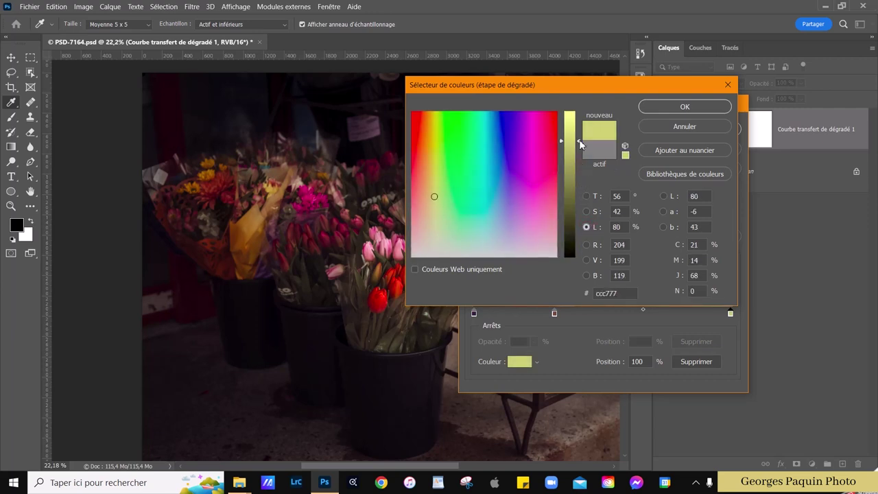
{"action": "left_click", "coordinate": [713, 108]}
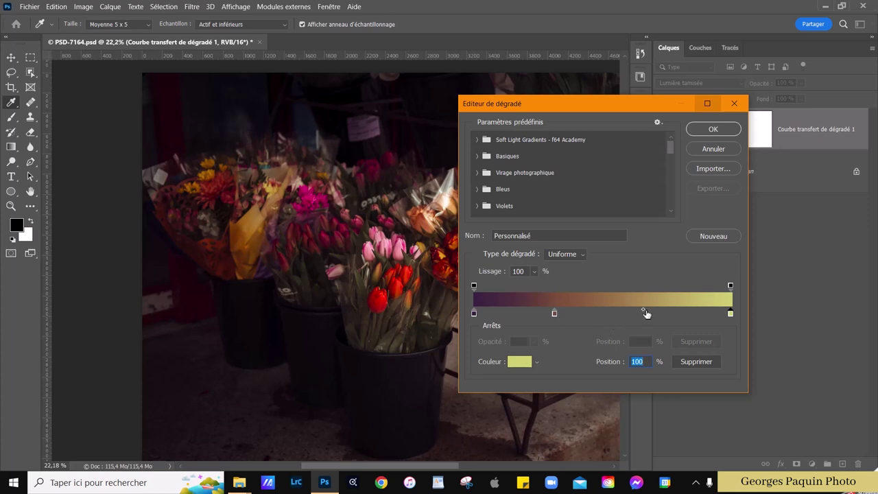
{"action": "left_click_drag", "start_coordinate": [645, 312], "coordinate": [680, 313]}
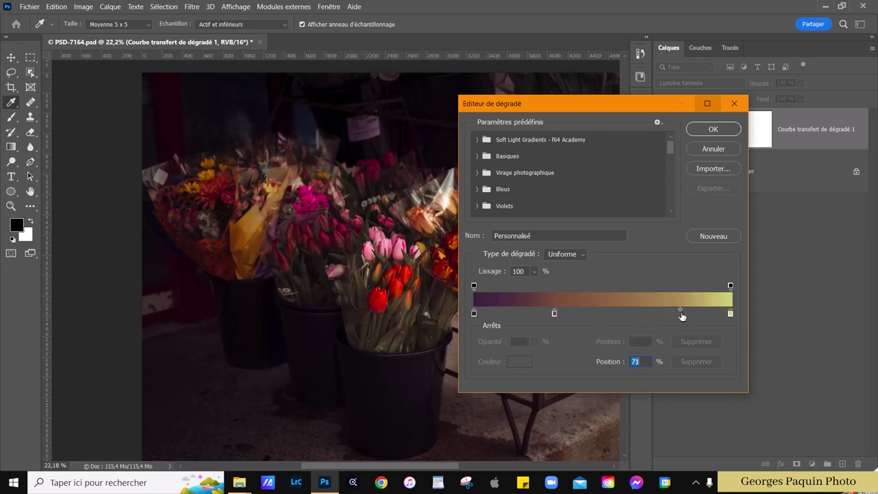
{"action": "left_click", "coordinate": [710, 129]}
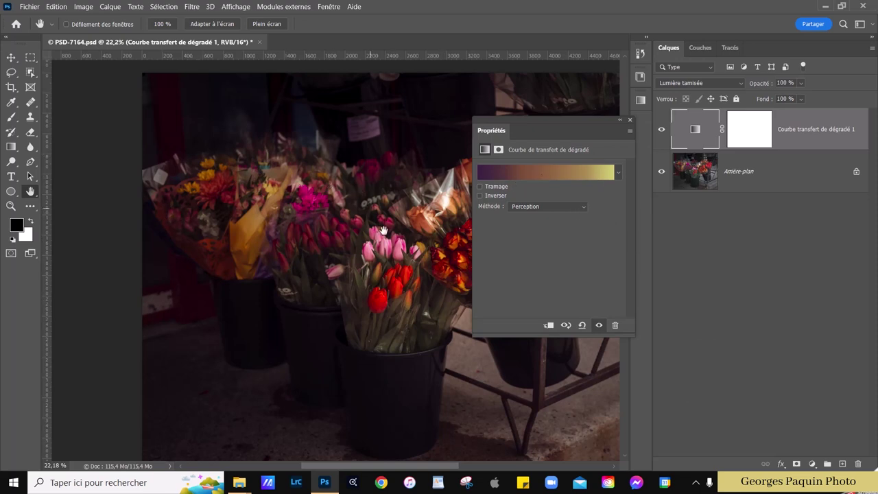
Set the gradient map layer's opacity to 68% and close its Properties panel.
{"action": "left_click_drag", "start_coordinate": [420, 264], "coordinate": [359, 248]}
{"action": "scroll", "coordinate": [359, 247], "scroll_direction": "down", "scroll_amount": 1}
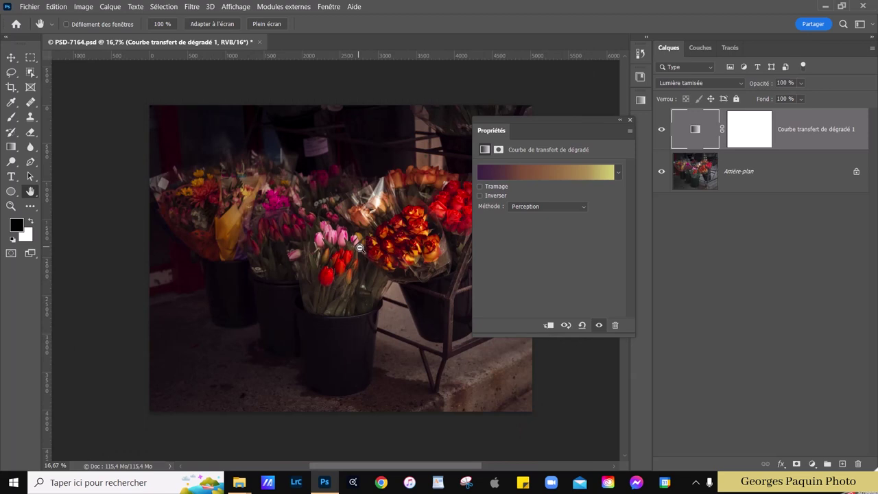
{"action": "scroll", "coordinate": [359, 247], "scroll_direction": "up", "scroll_amount": 1}
{"action": "scroll", "coordinate": [359, 248], "scroll_direction": "up", "scroll_amount": 1}
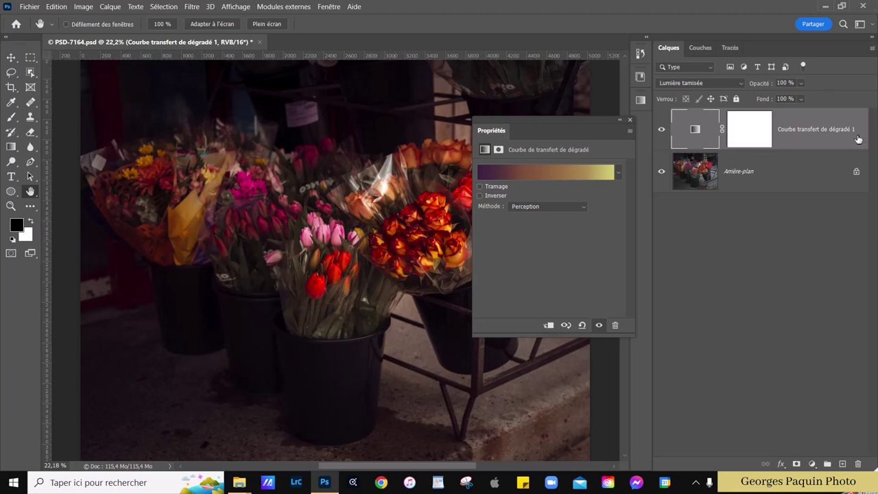
{"action": "left_click", "coordinate": [800, 83]}
{"action": "left_click_drag", "start_coordinate": [813, 99], "coordinate": [798, 110]}
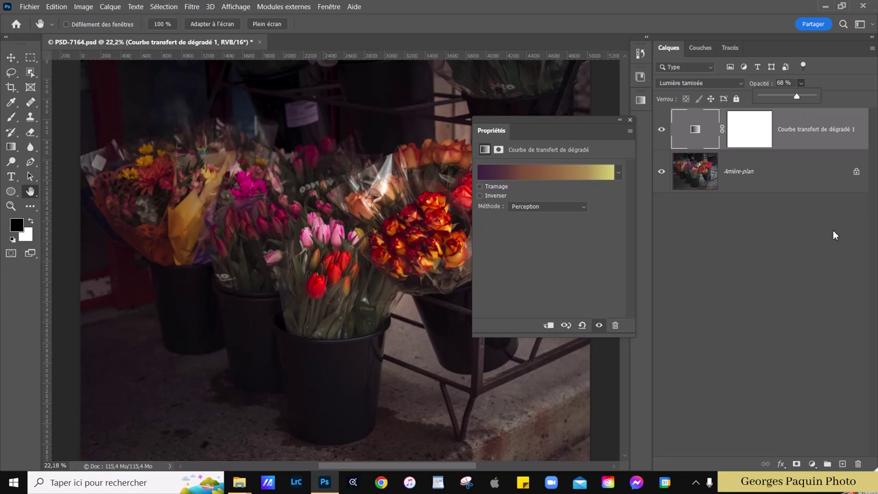
{"action": "left_click", "coordinate": [828, 141]}
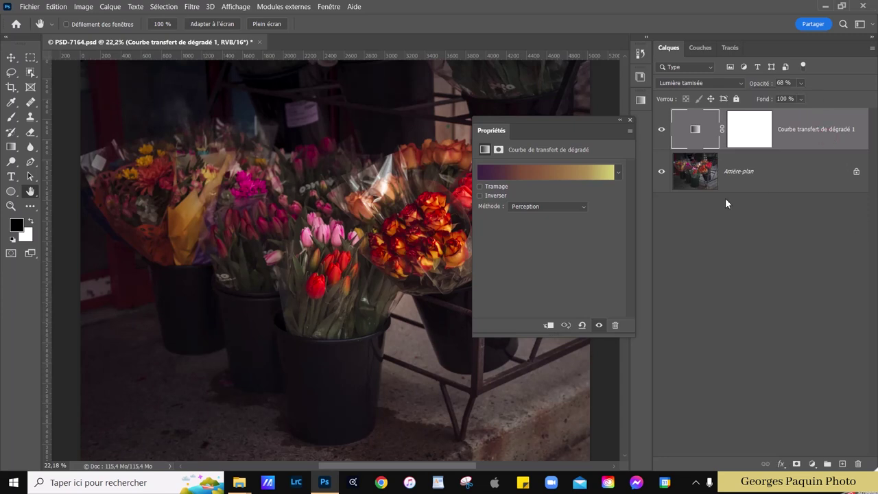
{"action": "left_click", "coordinate": [630, 121]}
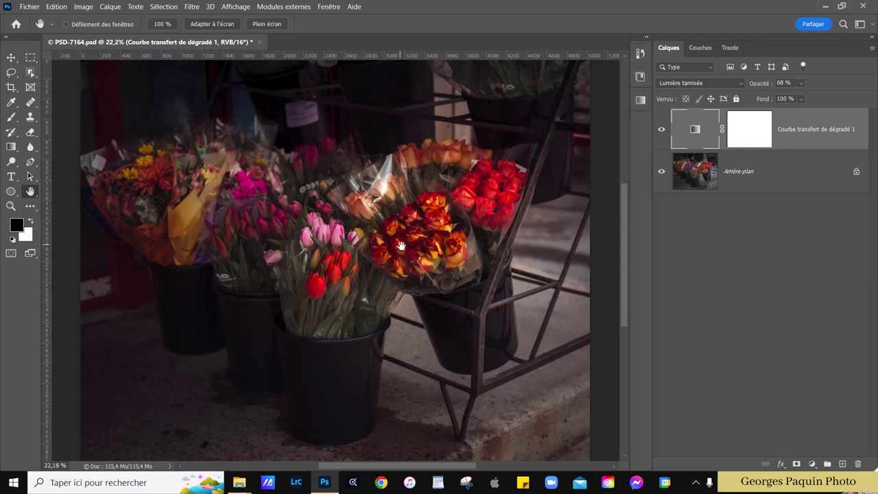
Toggle the gradient map layer off and on to compare, then zoom into the flowers.
{"action": "key", "text": "ctrl+minus"}
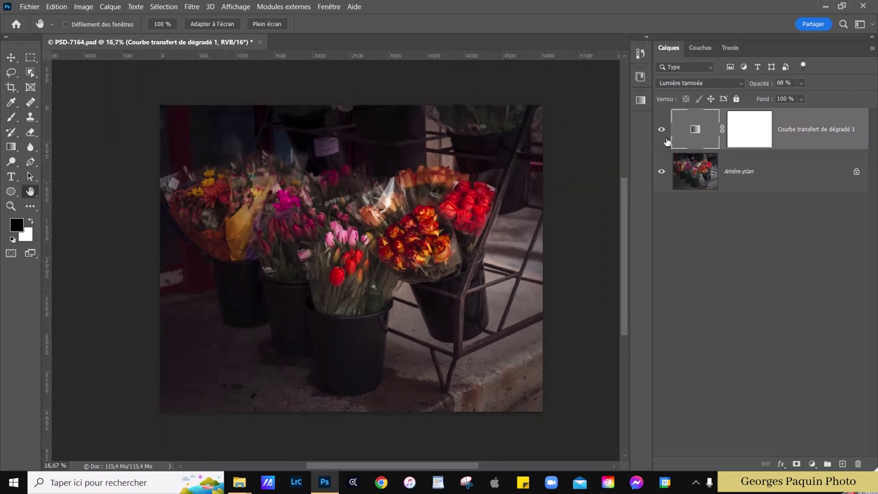
{"action": "left_click", "coordinate": [662, 131]}
{"action": "left_click", "coordinate": [662, 130]}
{"action": "scroll", "coordinate": [351, 263], "scroll_direction": "up", "scroll_amount": 2}
{"action": "scroll", "coordinate": [351, 262], "scroll_direction": "up", "scroll_amount": 1}
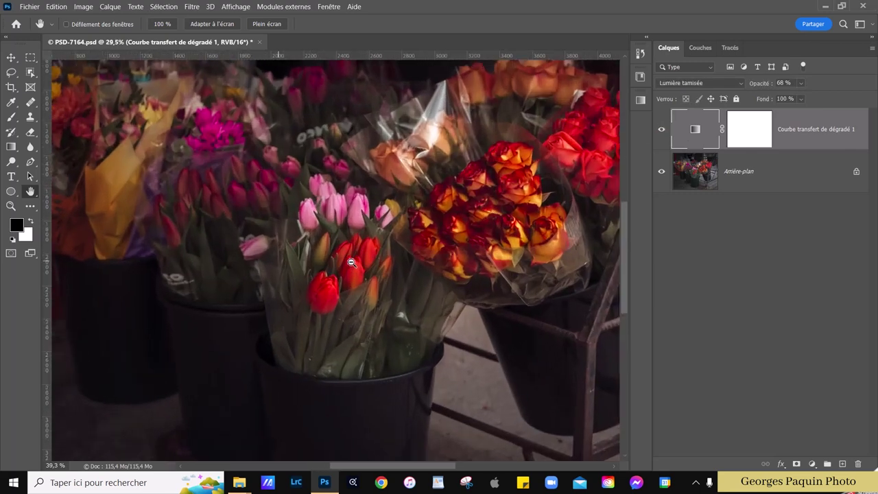
{"action": "scroll", "coordinate": [351, 262], "scroll_direction": "up", "scroll_amount": 1}
{"action": "left_click_drag", "start_coordinate": [543, 200], "coordinate": [495, 225]}
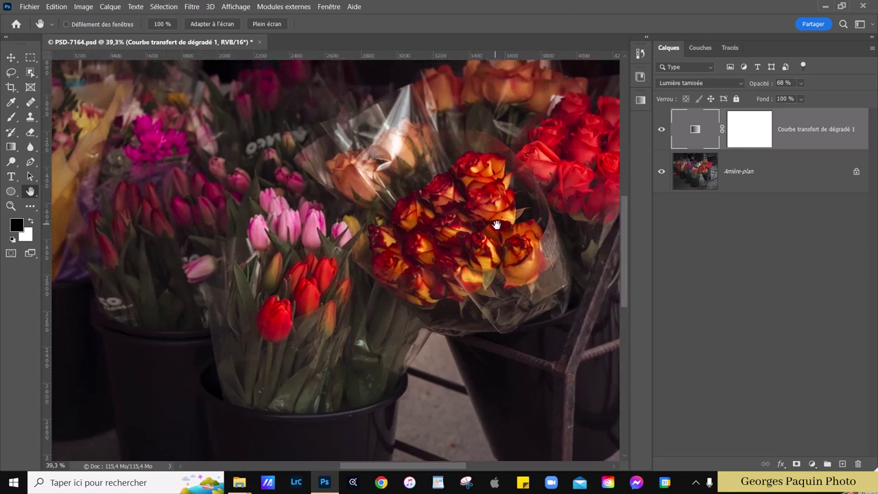
Review the gradient map's settings in Properties, then target its white layer mask.
{"action": "left_click", "coordinate": [760, 133]}
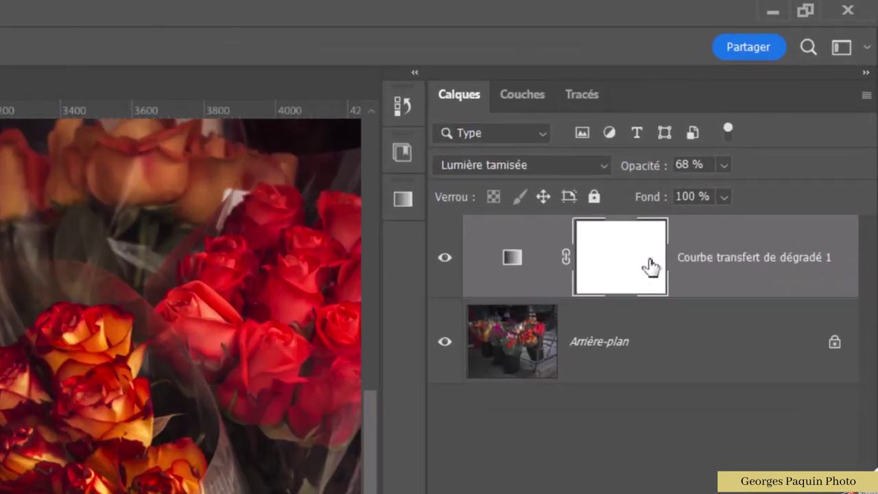
{"action": "left_click", "coordinate": [511, 264]}
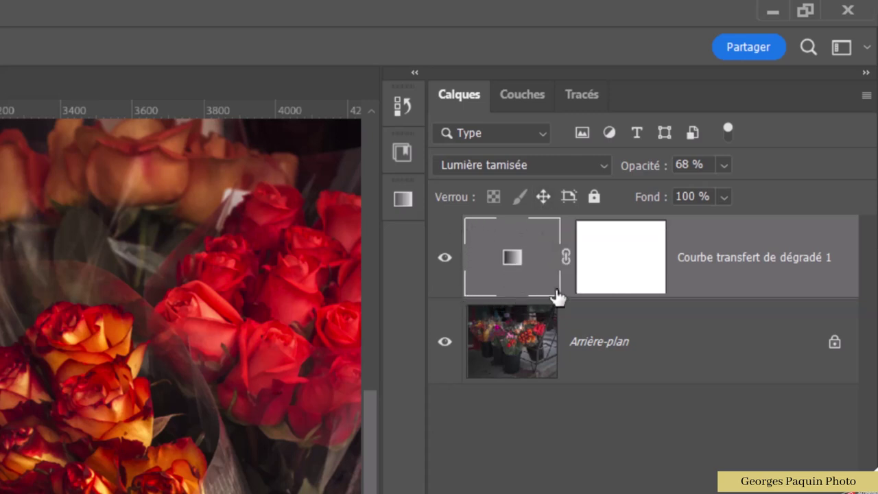
{"action": "double_click", "coordinate": [511, 260]}
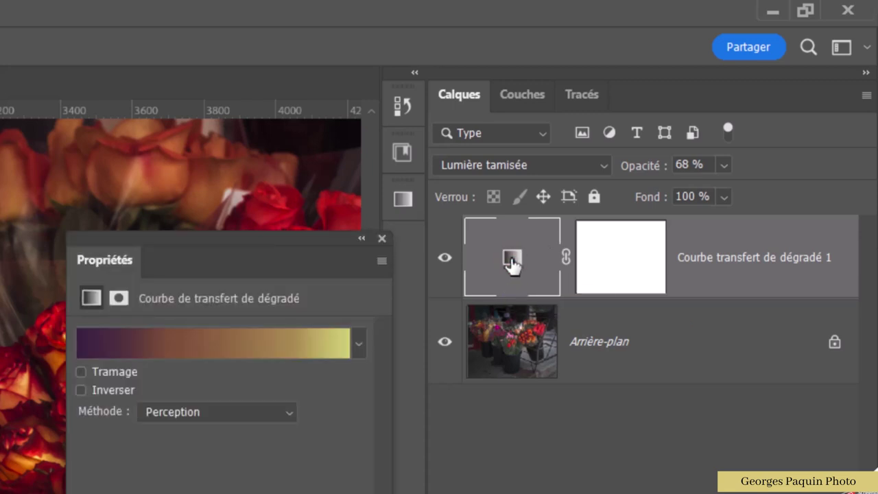
{"action": "left_click", "coordinate": [382, 238]}
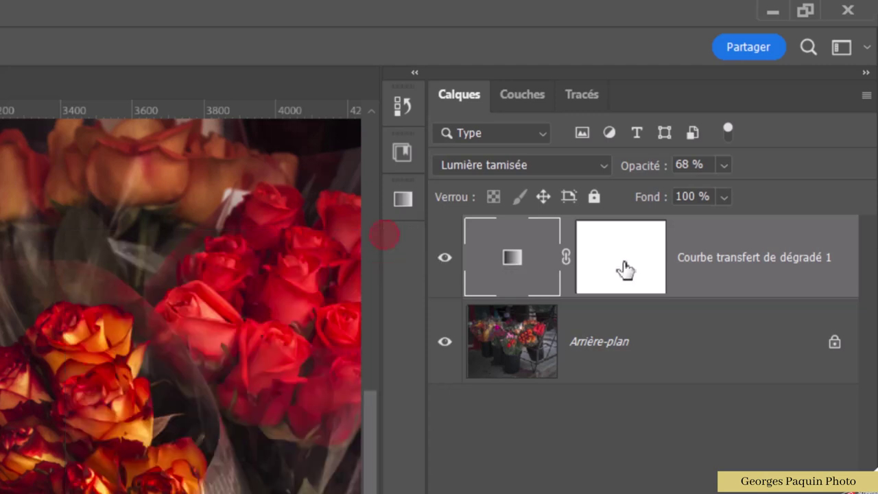
{"action": "left_click", "coordinate": [650, 274]}
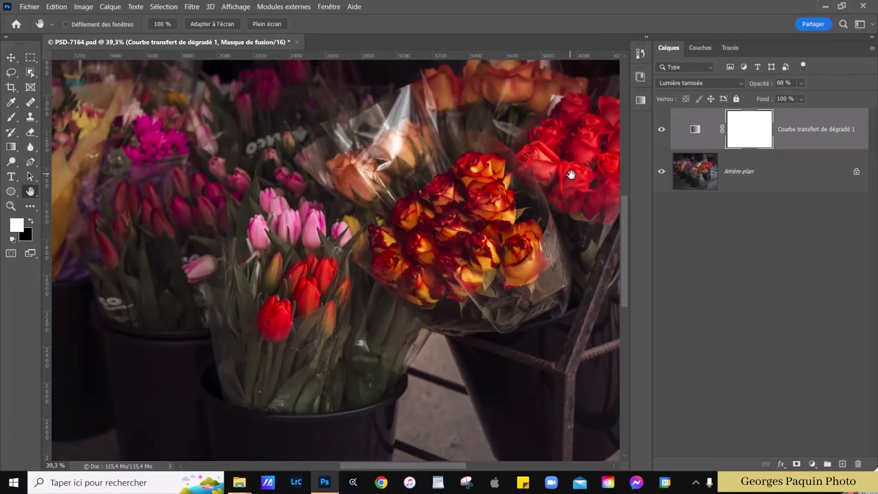
Choose the Arrondi flou soft round brush at about 317 px and invert the mask to black.
{"action": "left_click", "coordinate": [9, 121]}
{"action": "left_click", "coordinate": [72, 30]}
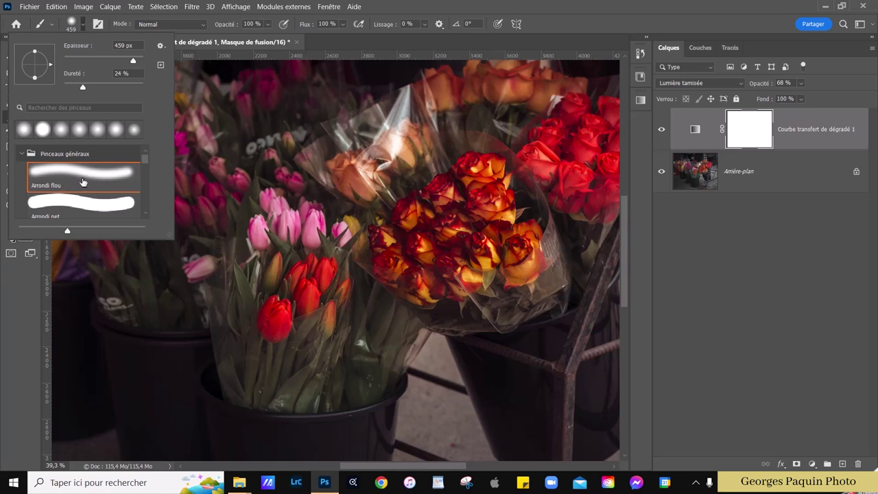
{"action": "left_click", "coordinate": [2, 362]}
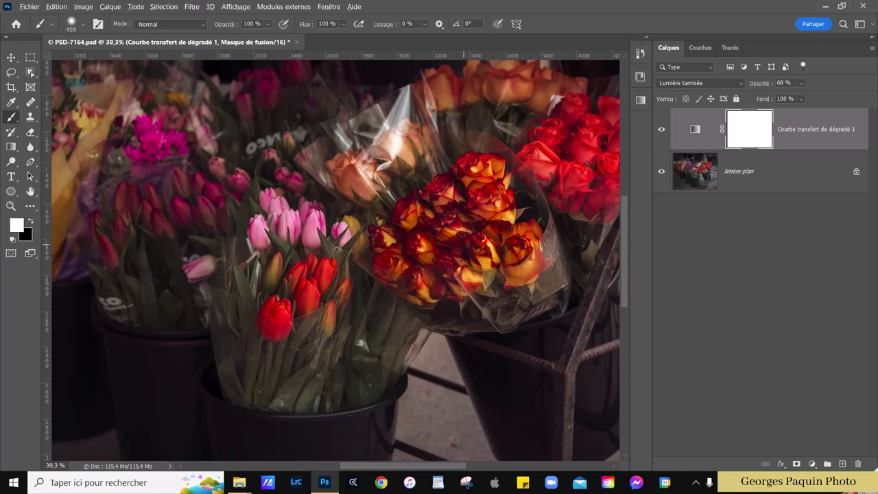
{"action": "right_click", "coordinate": [466, 241], "text": "alt"}
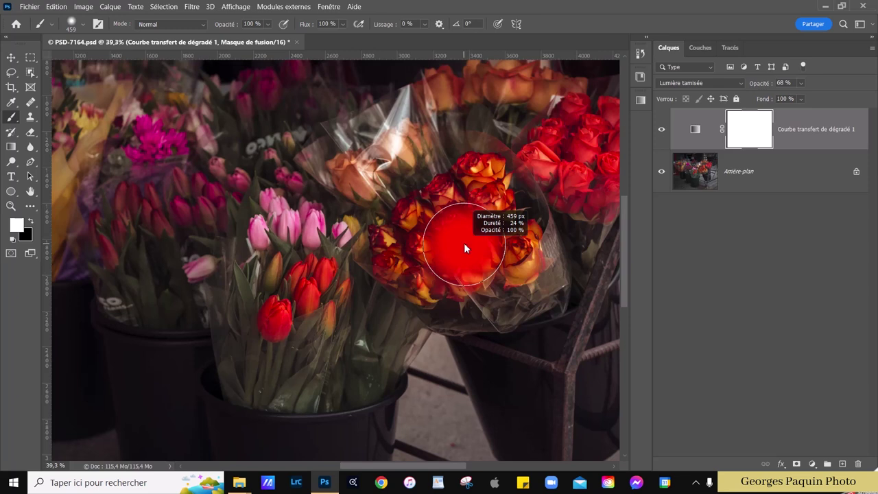
{"action": "right_click", "coordinate": [293, 291], "text": "alt"}
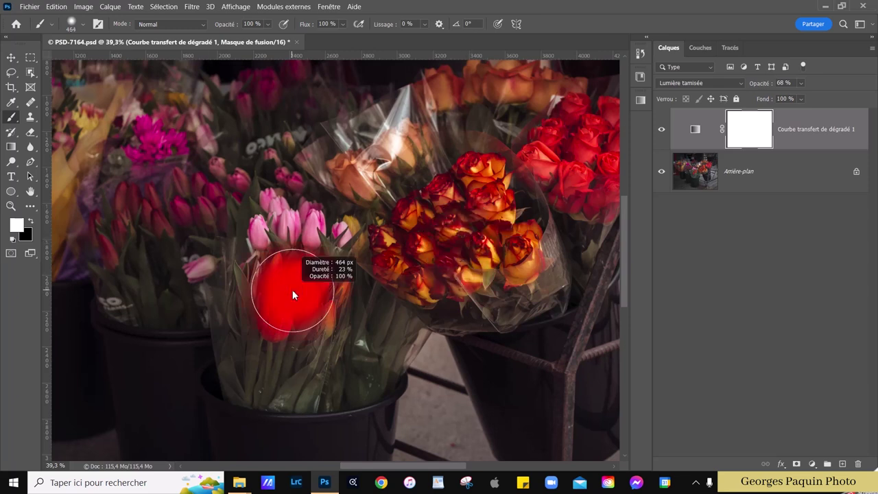
{"action": "mouse_move", "coordinate": [294, 295]}
{"action": "left_mouse_down"}
{"action": "mouse_move", "coordinate": [244, 296]}
{"action": "mouse_move", "coordinate": [302, 316]}
{"action": "mouse_move", "coordinate": [325, 373]}
{"action": "mouse_move", "coordinate": [327, 273]}
{"action": "mouse_move", "coordinate": [274, 283]}
{"action": "left_mouse_up"}
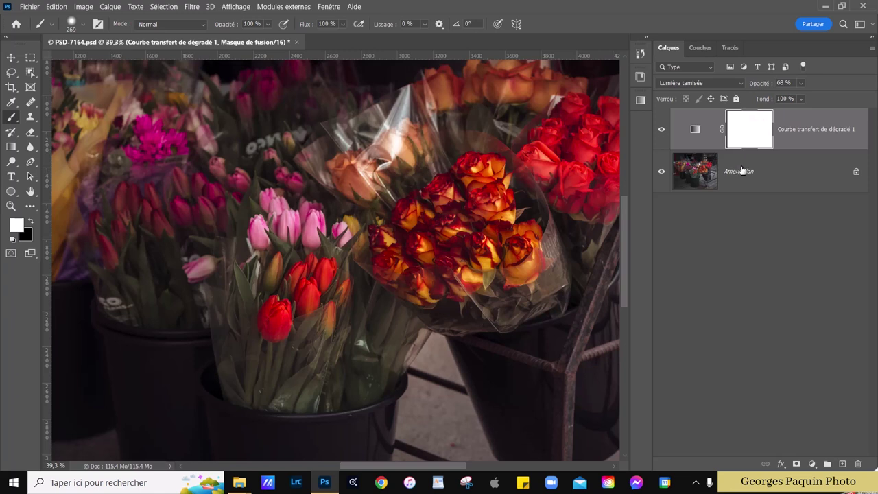
{"action": "key", "text": "ctrl+i"}
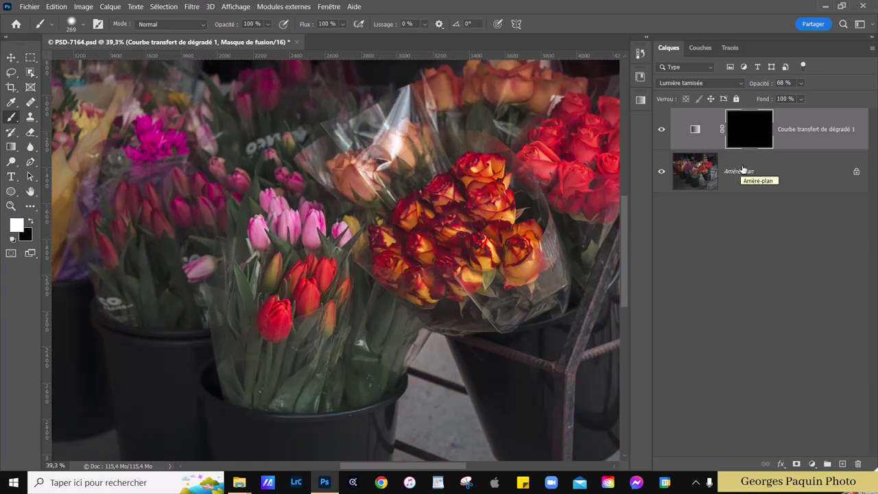
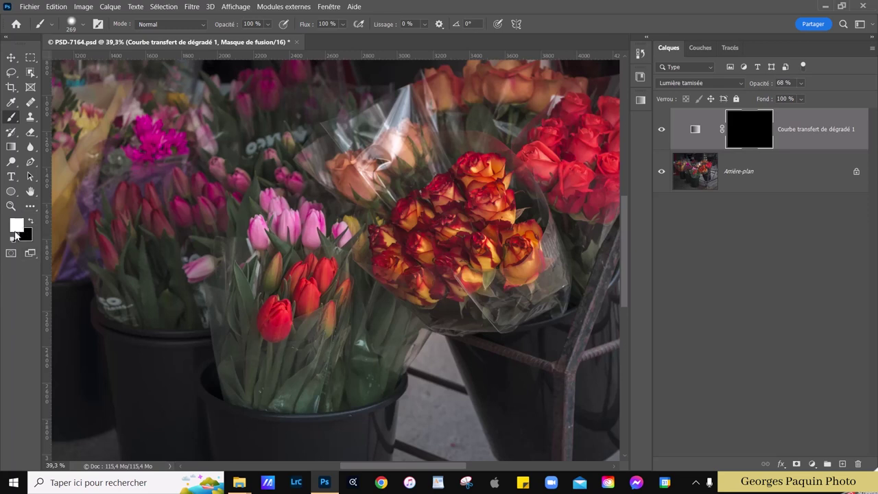
Make white the foreground colour and paint the mask over the central rose bouquet.
{"action": "left_click", "coordinate": [13, 237]}
{"action": "key", "text": "x"}
{"action": "key", "text": "x"}
{"action": "key", "text": "x"}
{"action": "scroll", "coordinate": [461, 213], "scroll_direction": "up", "scroll_amount": 2}
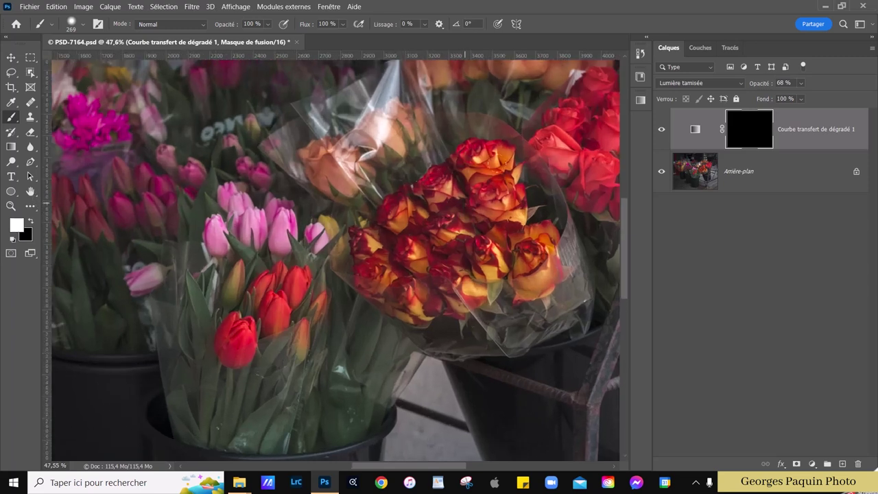
{"action": "mouse_move", "coordinate": [458, 159]}
{"action": "left_mouse_down"}
{"action": "mouse_move", "coordinate": [480, 234]}
{"action": "mouse_move", "coordinate": [418, 206]}
{"action": "mouse_move", "coordinate": [391, 289]}
{"action": "mouse_move", "coordinate": [428, 271]}
{"action": "mouse_move", "coordinate": [384, 209]}
{"action": "left_mouse_up"}
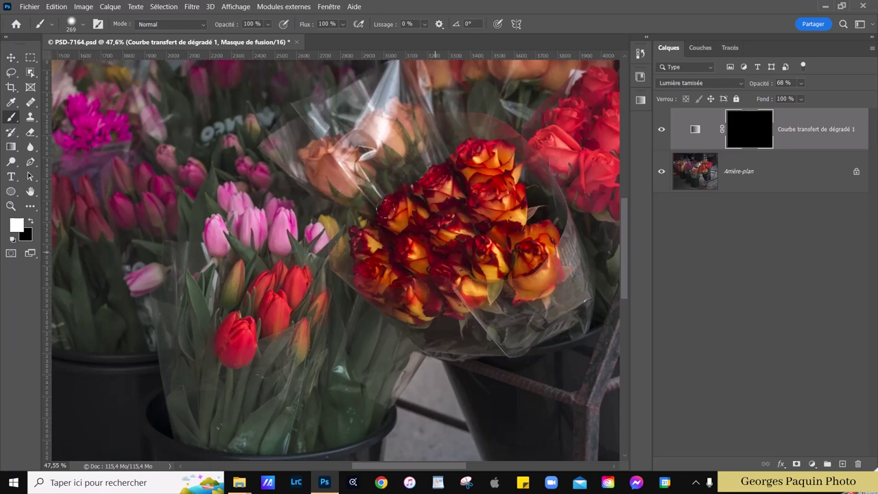
Reveal the toning over the red tulips, the lower red tulip and the orange tulip buds.
{"action": "scroll", "coordinate": [271, 220], "scroll_direction": "up", "scroll_amount": 2}
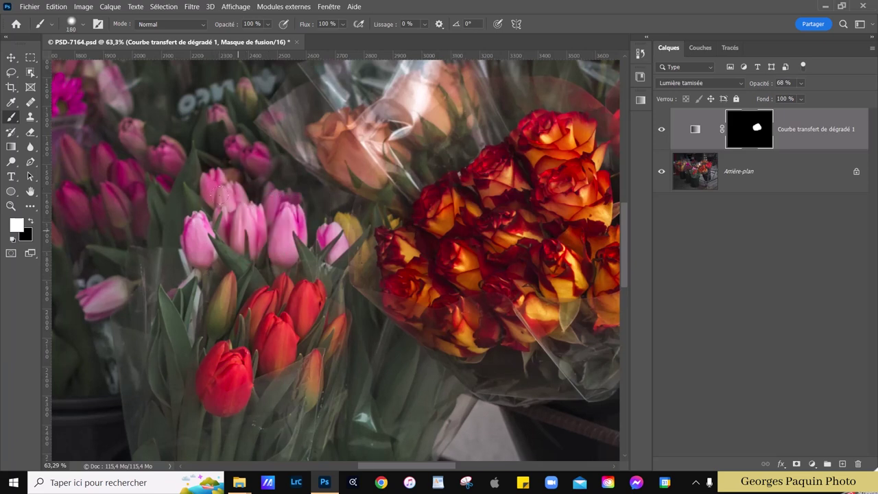
{"action": "left_click", "coordinate": [285, 259]}
{"action": "left_click", "coordinate": [328, 237]}
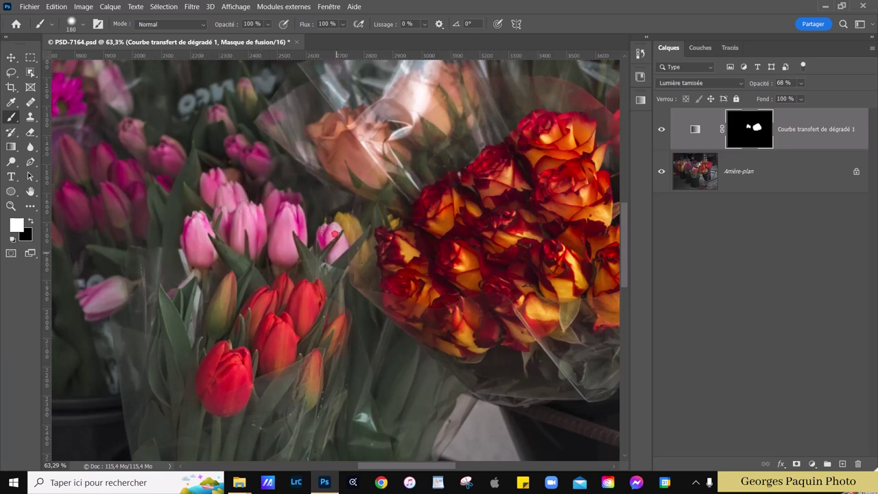
{"action": "left_click", "coordinate": [242, 148]}
{"action": "left_click_drag", "start_coordinate": [299, 296], "coordinate": [288, 341]}
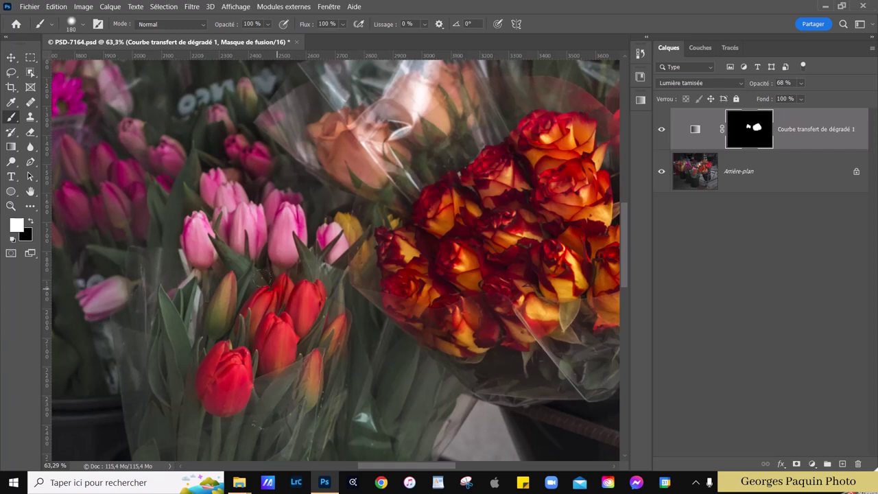
{"action": "left_click_drag", "start_coordinate": [227, 388], "coordinate": [207, 374]}
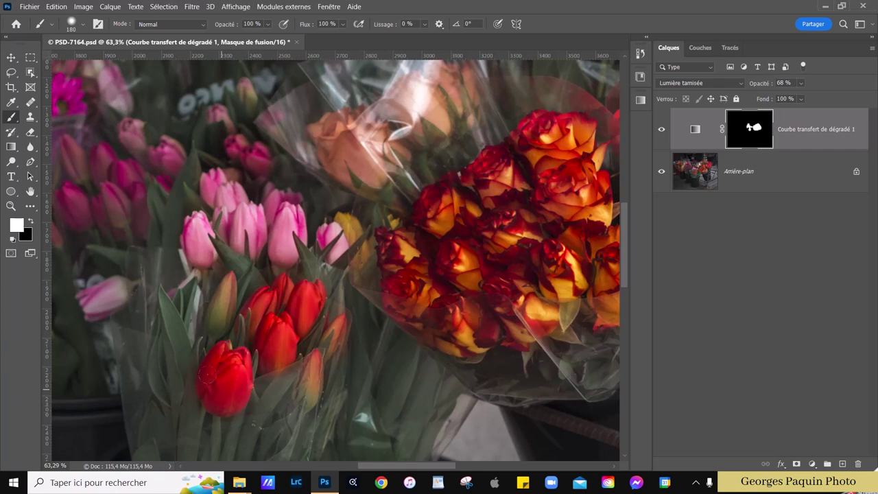
{"action": "mouse_move", "coordinate": [334, 331]}
{"action": "left_mouse_down"}
{"action": "mouse_move", "coordinate": [296, 368]}
{"action": "mouse_move", "coordinate": [448, 167]}
{"action": "mouse_move", "coordinate": [411, 247]}
{"action": "mouse_move", "coordinate": [484, 195]}
{"action": "mouse_move", "coordinate": [473, 323]}
{"action": "mouse_move", "coordinate": [416, 265]}
{"action": "mouse_move", "coordinate": [347, 274]}
{"action": "mouse_move", "coordinate": [398, 328]}
{"action": "mouse_move", "coordinate": [428, 312]}
{"action": "left_mouse_up"}
Paint the mask white across the upper orange roses.
{"action": "mouse_move", "coordinate": [360, 146]}
{"action": "left_mouse_down"}
{"action": "mouse_move", "coordinate": [398, 185]}
{"action": "mouse_move", "coordinate": [341, 131]}
{"action": "mouse_move", "coordinate": [213, 147]}
{"action": "mouse_move", "coordinate": [358, 154]}
{"action": "left_mouse_up"}
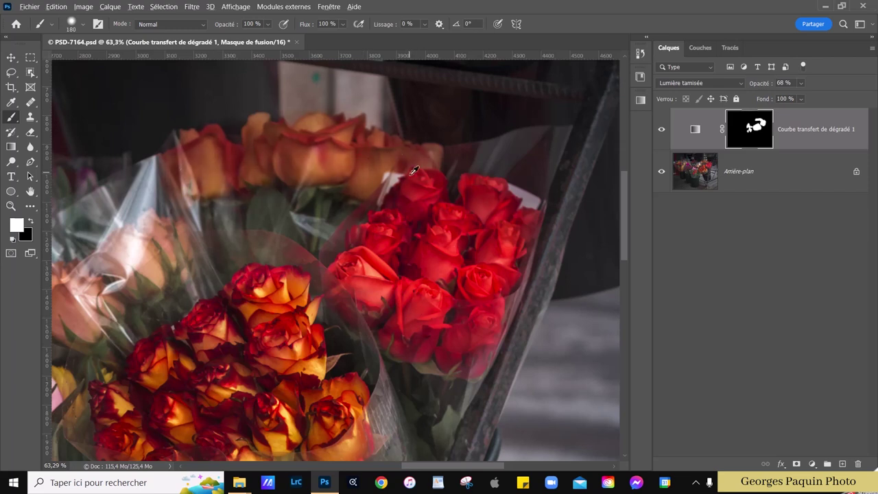
{"action": "scroll", "coordinate": [356, 154], "scroll_direction": "down", "scroll_amount": 2}
{"action": "scroll", "coordinate": [295, 229], "scroll_direction": "down", "scroll_amount": 2}
{"action": "scroll", "coordinate": [323, 198], "scroll_direction": "down", "scroll_amount": 2}
{"action": "scroll", "coordinate": [320, 196], "scroll_direction": "up", "scroll_amount": 5}
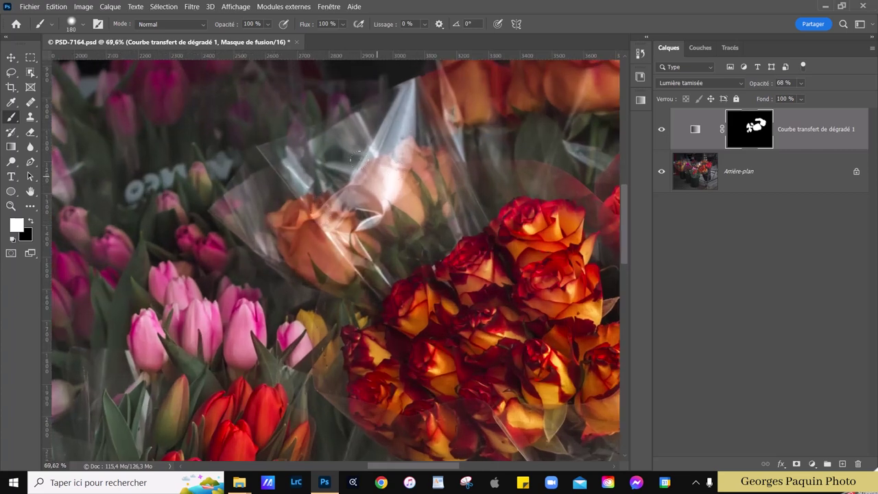
{"action": "left_click_drag", "start_coordinate": [351, 157], "coordinate": [416, 154]}
Paint the toning onto the central and left red tulips and the pink tulip.
{"action": "scroll", "coordinate": [414, 157], "scroll_direction": "down", "scroll_amount": 2}
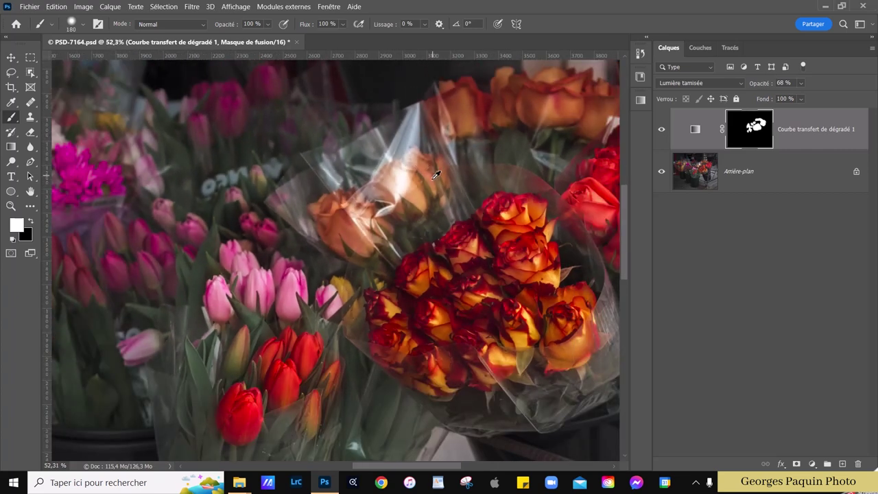
{"action": "scroll", "coordinate": [325, 234], "scroll_direction": "up", "scroll_amount": 2}
{"action": "scroll", "coordinate": [325, 234], "scroll_direction": "up", "scroll_amount": 3}
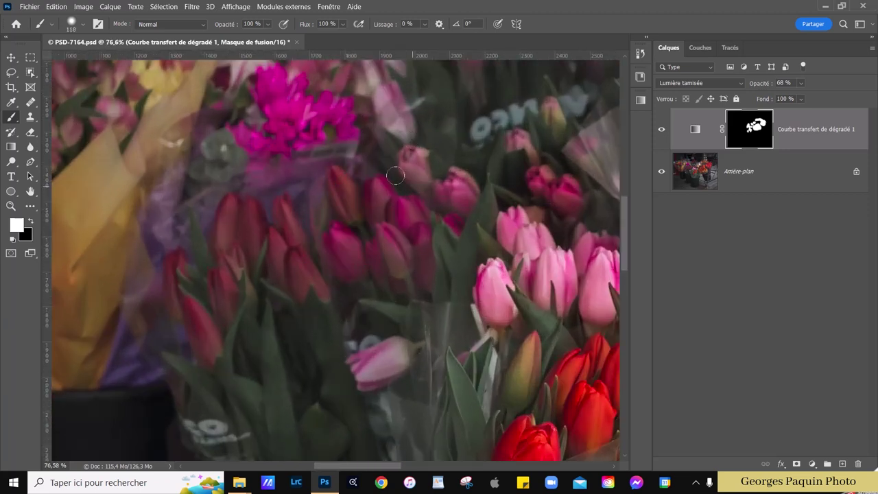
{"action": "mouse_move", "coordinate": [380, 239]}
{"action": "left_mouse_down"}
{"action": "mouse_move", "coordinate": [383, 218]}
{"action": "mouse_move", "coordinate": [404, 211]}
{"action": "left_mouse_up"}
{"action": "mouse_move", "coordinate": [397, 138]}
{"action": "left_mouse_down"}
{"action": "mouse_move", "coordinate": [432, 186]}
{"action": "mouse_move", "coordinate": [457, 180]}
{"action": "left_mouse_up"}
{"action": "left_click_drag", "start_coordinate": [281, 195], "coordinate": [294, 267]}
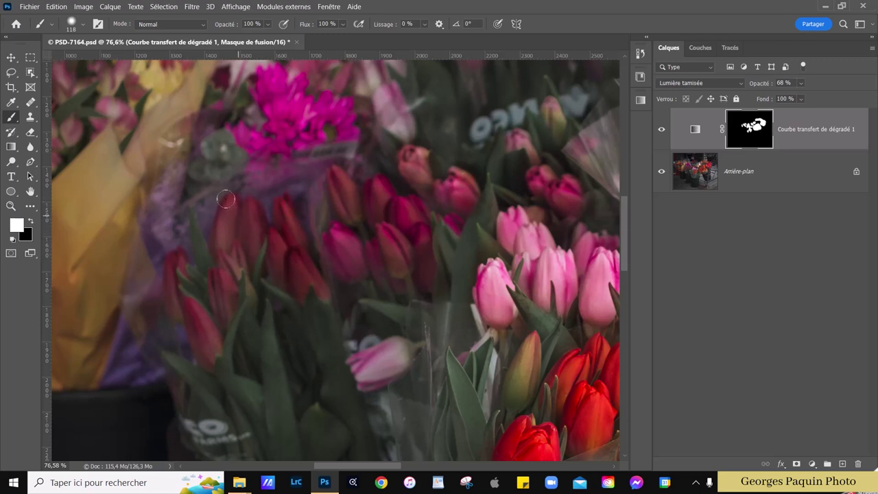
{"action": "mouse_move", "coordinate": [230, 211]}
{"action": "left_mouse_down"}
{"action": "mouse_move", "coordinate": [243, 239]}
{"action": "mouse_move", "coordinate": [194, 320]}
{"action": "mouse_move", "coordinate": [193, 303]}
{"action": "left_mouse_up"}
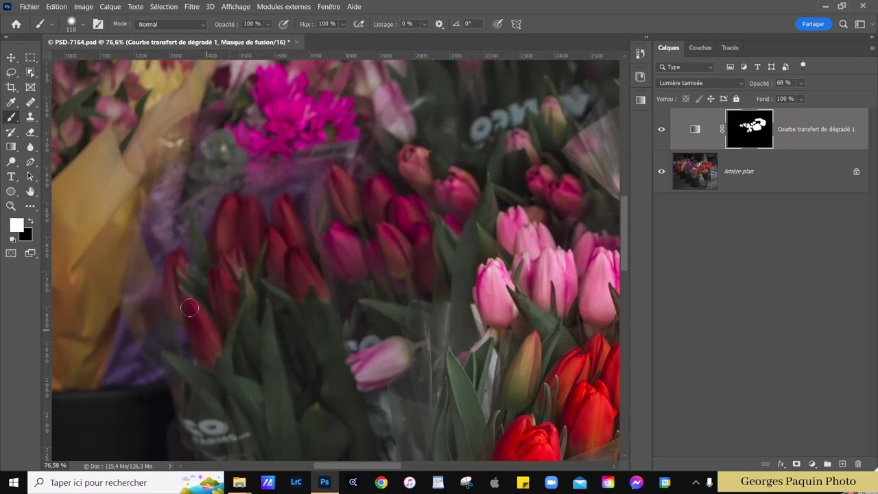
{"action": "left_click_drag", "start_coordinate": [168, 254], "coordinate": [176, 307]}
{"action": "left_click_drag", "start_coordinate": [337, 367], "coordinate": [387, 340]}
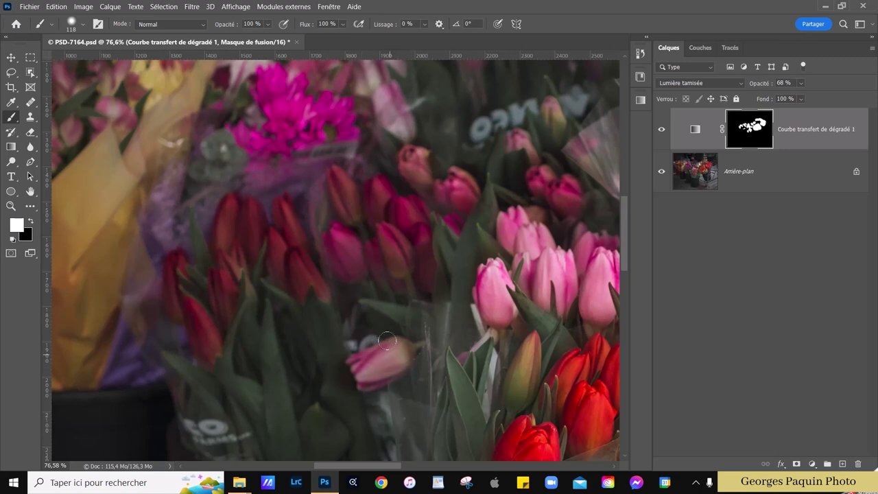
Reveal the toning over the left mixed bouquet's yellow, red, pink and pale flowers.
{"action": "mouse_move", "coordinate": [313, 132]}
{"action": "left_mouse_down"}
{"action": "mouse_move", "coordinate": [368, 255]}
{"action": "mouse_move", "coordinate": [382, 256]}
{"action": "left_mouse_up"}
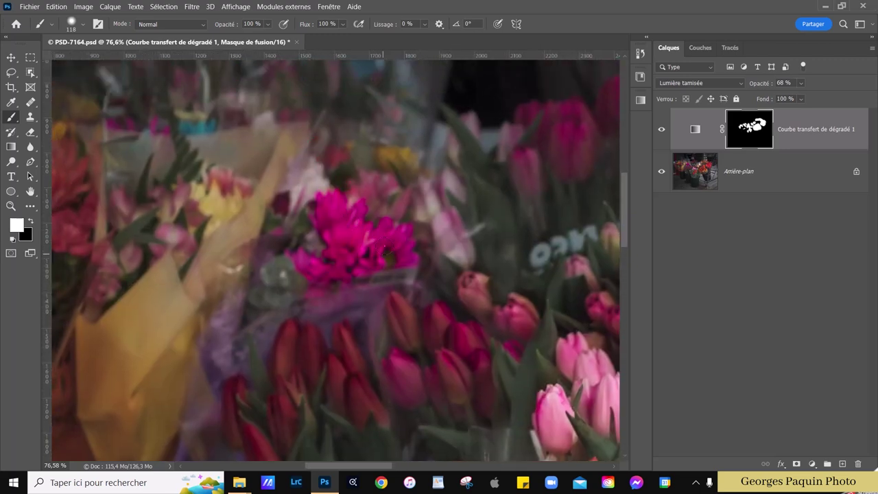
{"action": "mouse_move", "coordinate": [155, 223]}
{"action": "left_mouse_down"}
{"action": "mouse_move", "coordinate": [234, 173]}
{"action": "mouse_move", "coordinate": [190, 324]}
{"action": "mouse_move", "coordinate": [240, 330]}
{"action": "left_mouse_up"}
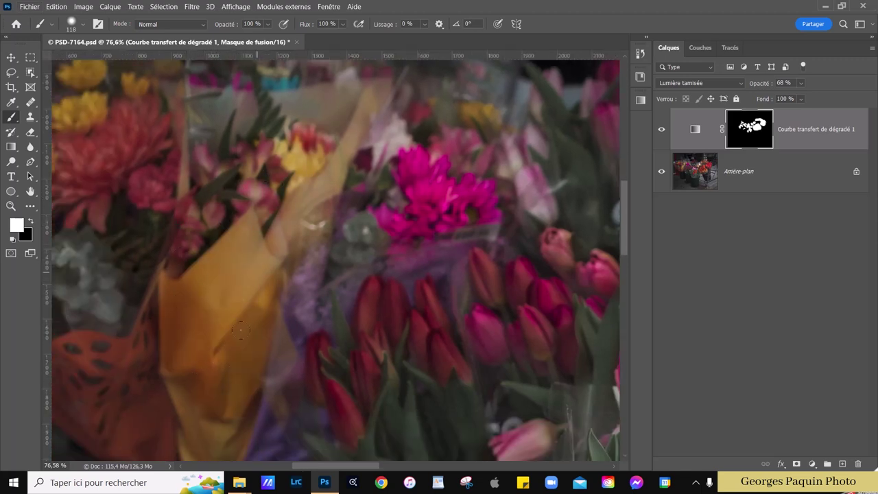
{"action": "left_click", "coordinate": [329, 141]}
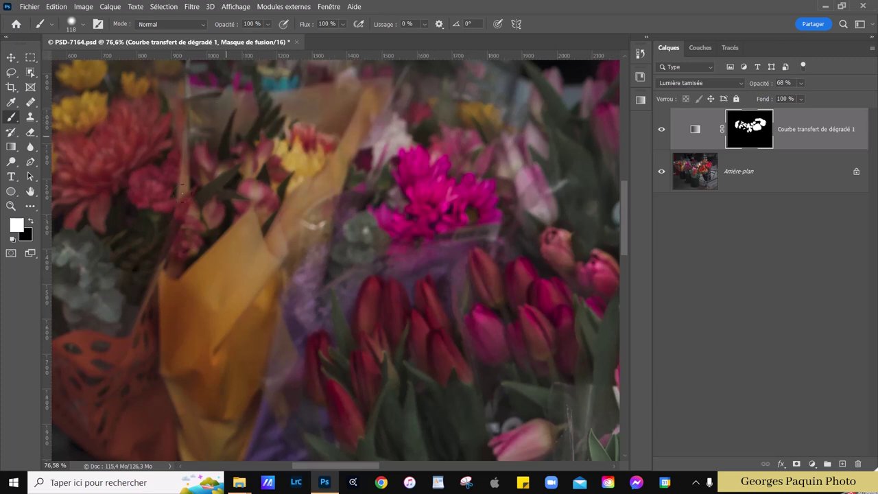
{"action": "left_click_drag", "start_coordinate": [290, 352], "coordinate": [324, 290]}
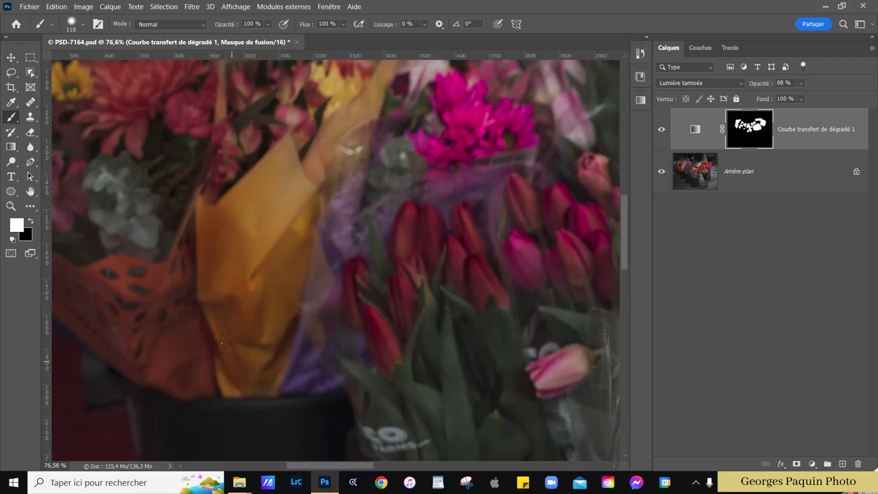
{"action": "left_click_drag", "start_coordinate": [278, 192], "coordinate": [374, 338]}
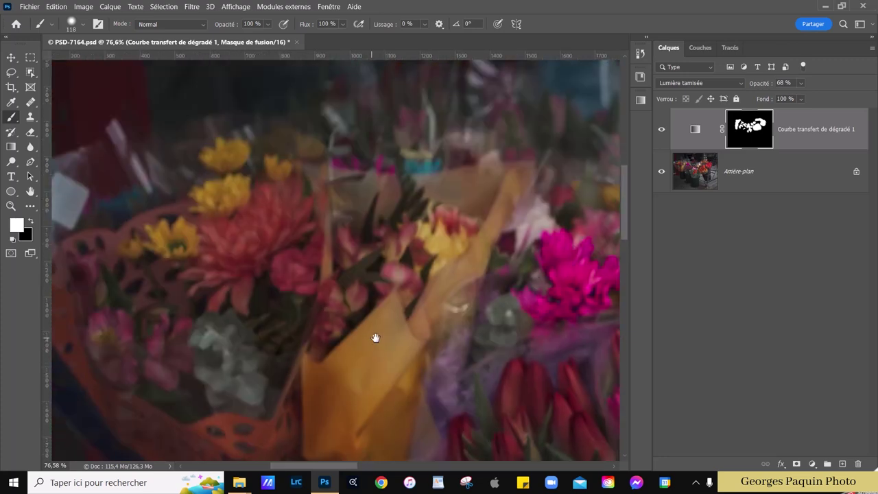
{"action": "mouse_move", "coordinate": [252, 233]}
{"action": "left_mouse_down"}
{"action": "mouse_move", "coordinate": [294, 206]}
{"action": "mouse_move", "coordinate": [247, 161]}
{"action": "mouse_move", "coordinate": [206, 192]}
{"action": "mouse_move", "coordinate": [206, 158]}
{"action": "left_mouse_up"}
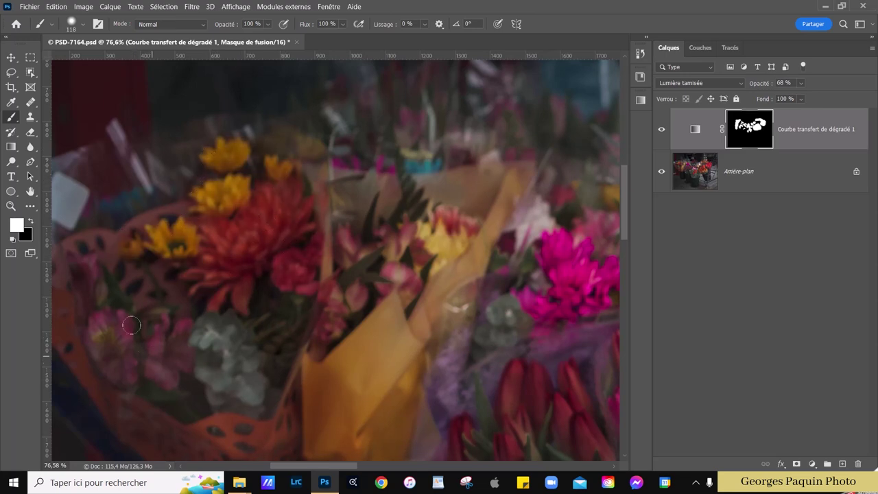
{"action": "left_click_drag", "start_coordinate": [103, 334], "coordinate": [223, 341]}
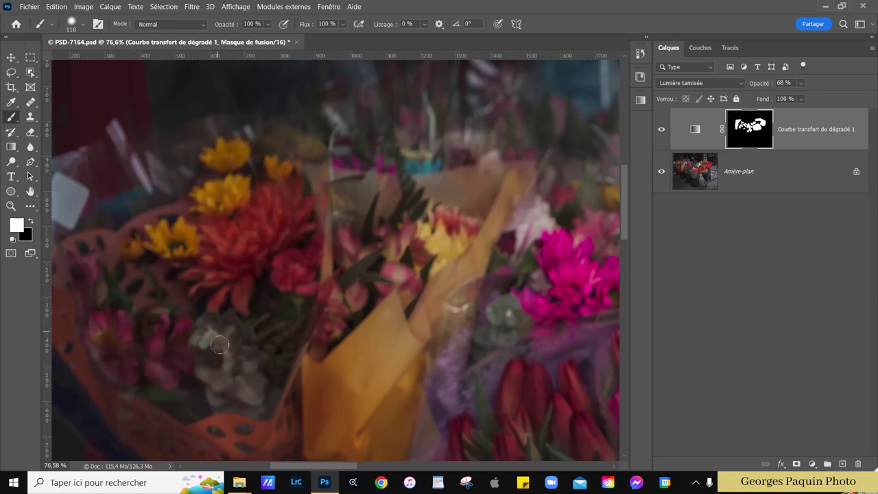
Paint the toning onto the back red and pink tulips near the sign.
{"action": "scroll", "coordinate": [321, 340], "scroll_direction": "down", "scroll_amount": 3}
{"action": "scroll", "coordinate": [410, 254], "scroll_direction": "up", "scroll_amount": 2}
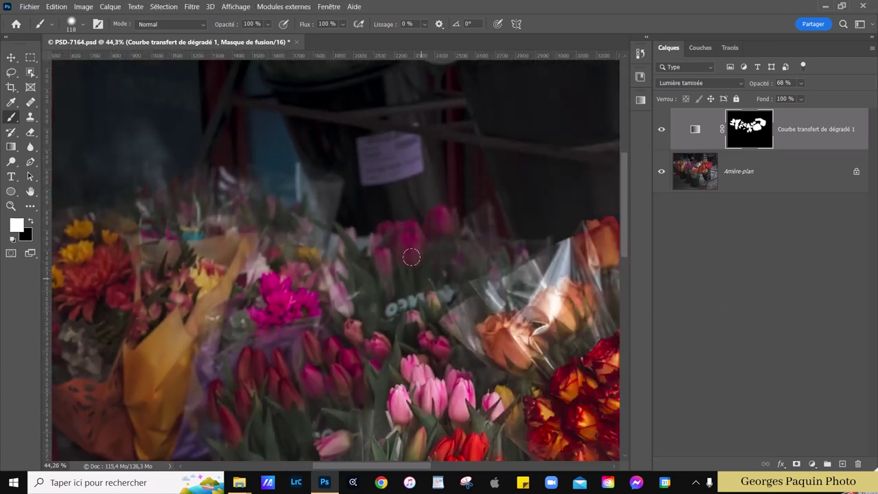
{"action": "scroll", "coordinate": [408, 234], "scroll_direction": "up", "scroll_amount": 1}
{"action": "left_click_drag", "start_coordinate": [408, 224], "coordinate": [382, 240]}
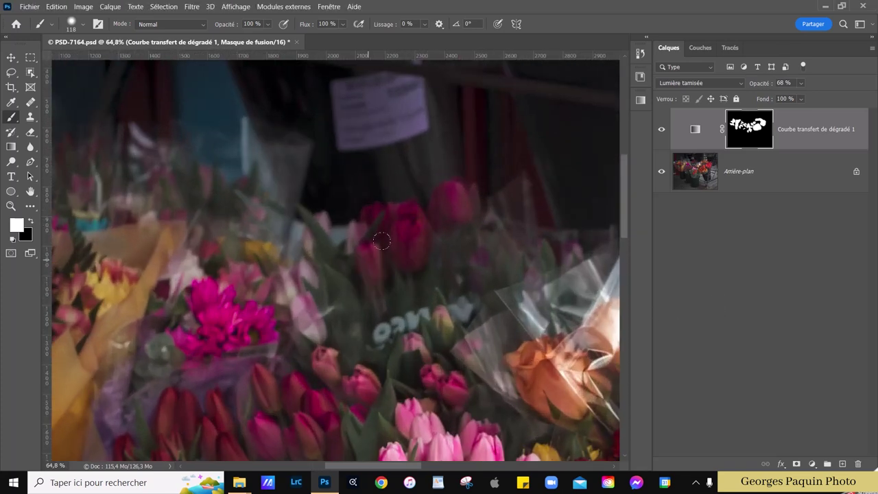
{"action": "left_click_drag", "start_coordinate": [438, 194], "coordinate": [463, 210]}
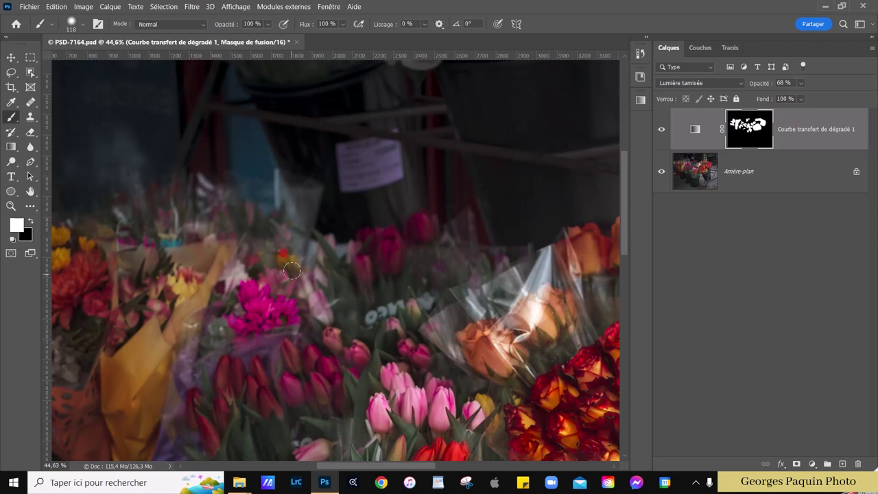
{"action": "left_click_drag", "start_coordinate": [520, 323], "coordinate": [312, 271]}
{"action": "scroll", "coordinate": [390, 213], "scroll_direction": "up", "scroll_amount": 2}
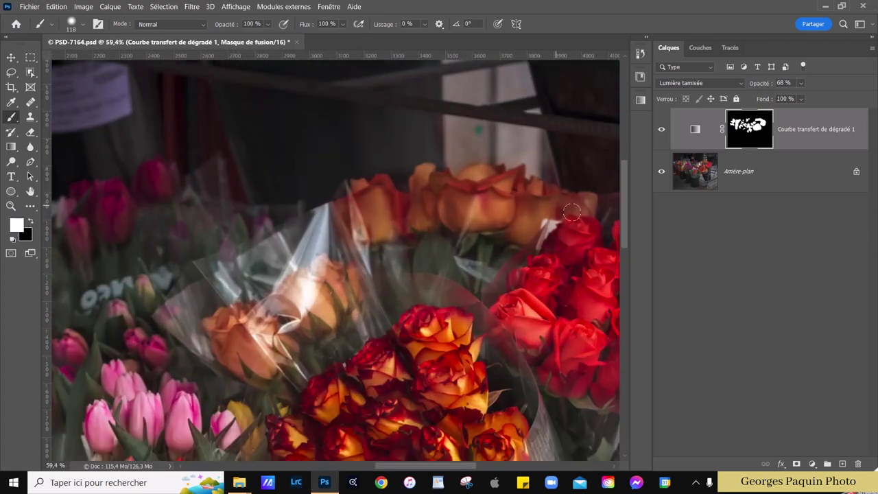
{"action": "scroll", "coordinate": [575, 213], "scroll_direction": "down", "scroll_amount": 4}
{"action": "scroll", "coordinate": [566, 240], "scroll_direction": "down", "scroll_amount": 4}
{"action": "left_click_drag", "start_coordinate": [564, 305], "coordinate": [519, 270]}
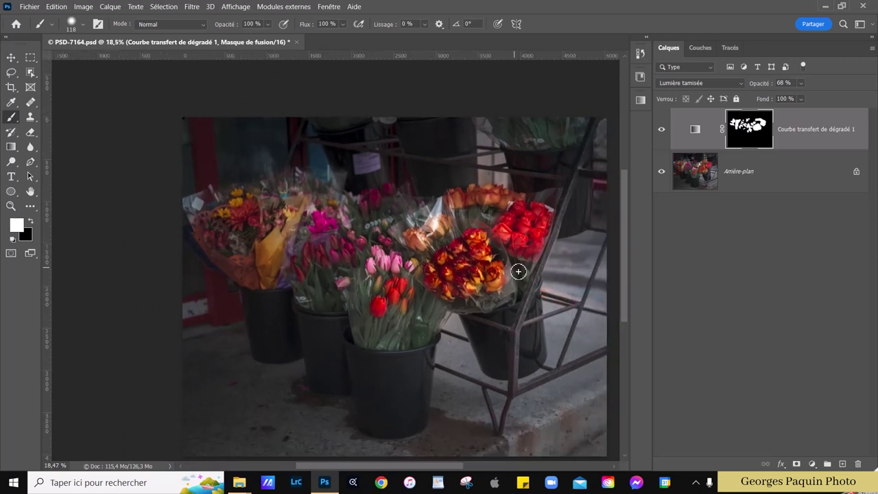
{"action": "left_click", "coordinate": [658, 130]}
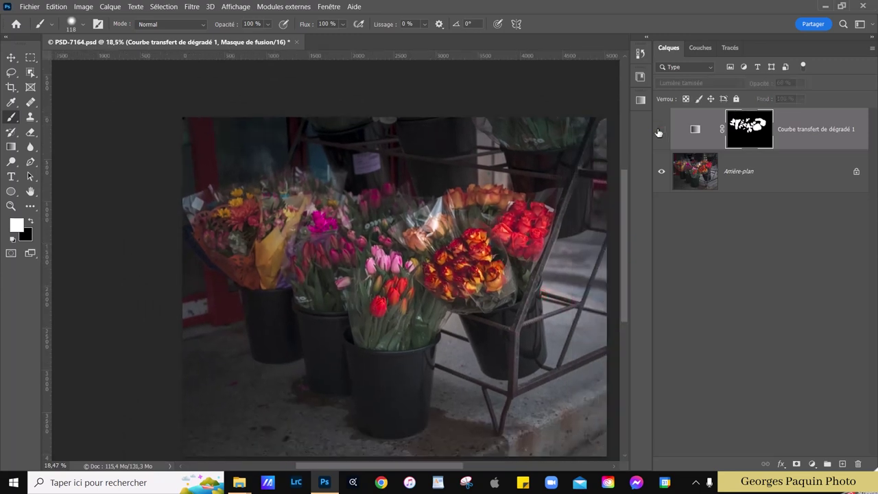
{"action": "left_click", "coordinate": [660, 131]}
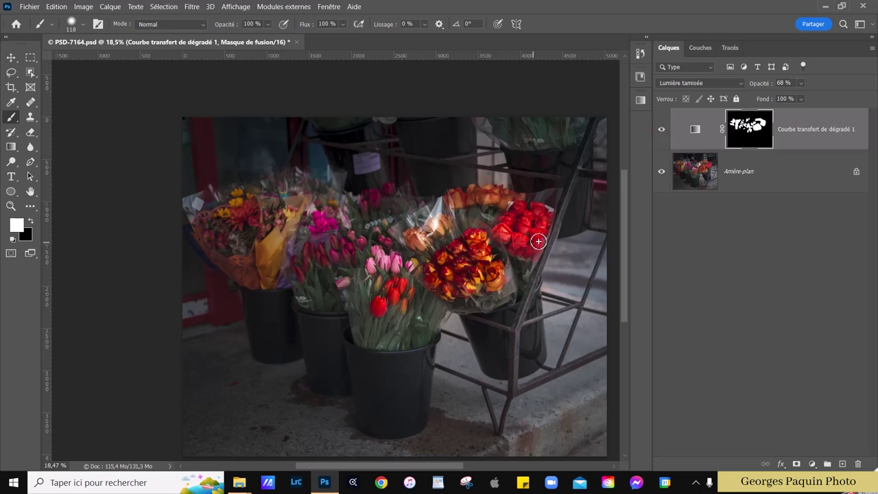
{"action": "key", "text": "h"}
{"action": "scroll", "coordinate": [452, 306], "scroll_direction": "up", "scroll_amount": 1}
{"action": "scroll", "coordinate": [452, 306], "scroll_direction": "up", "scroll_amount": 1}
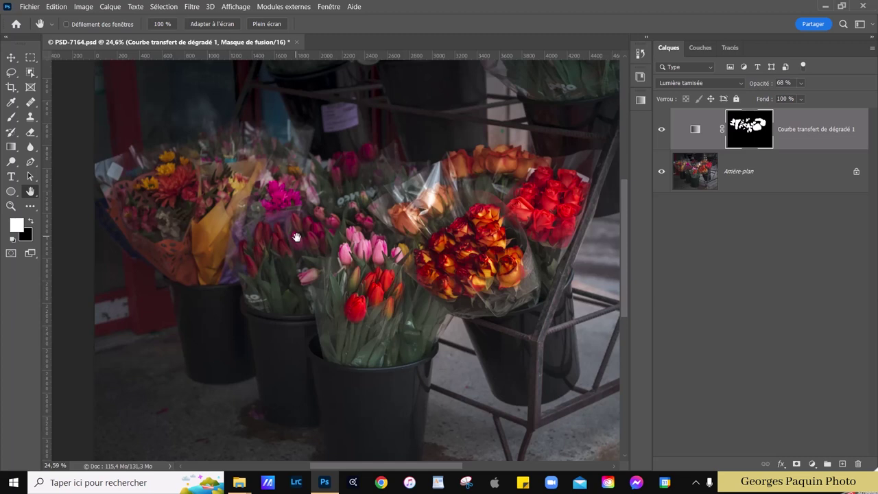
View the mask alone, try a brush stroke, undo it, and return to the photo view.
{"action": "left_click", "coordinate": [754, 139], "text": "alt"}
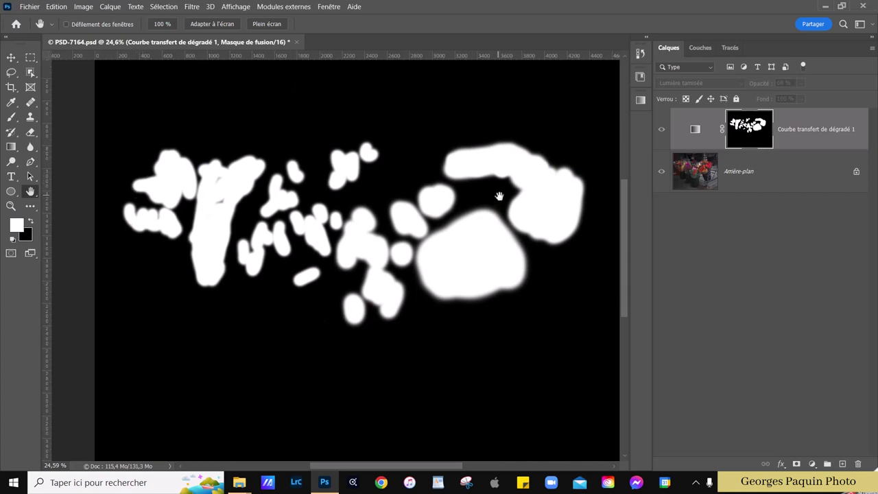
{"action": "key", "text": "b"}
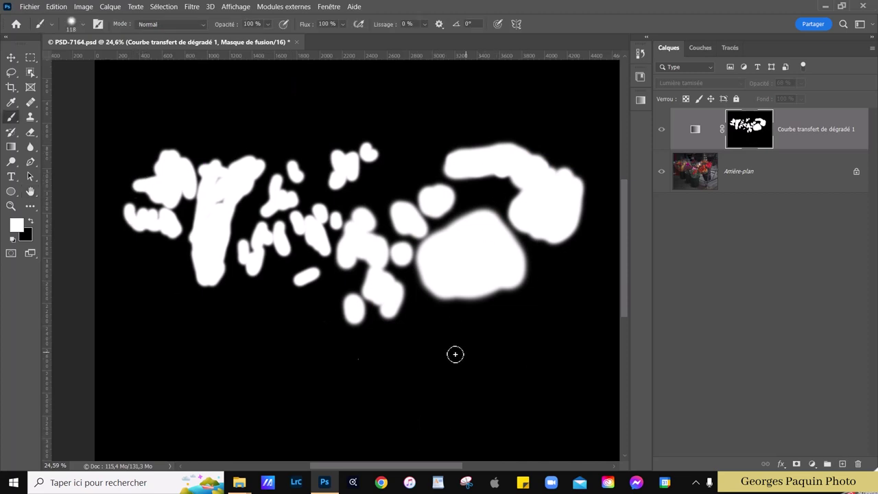
{"action": "left_click_drag", "start_coordinate": [455, 352], "coordinate": [472, 345]}
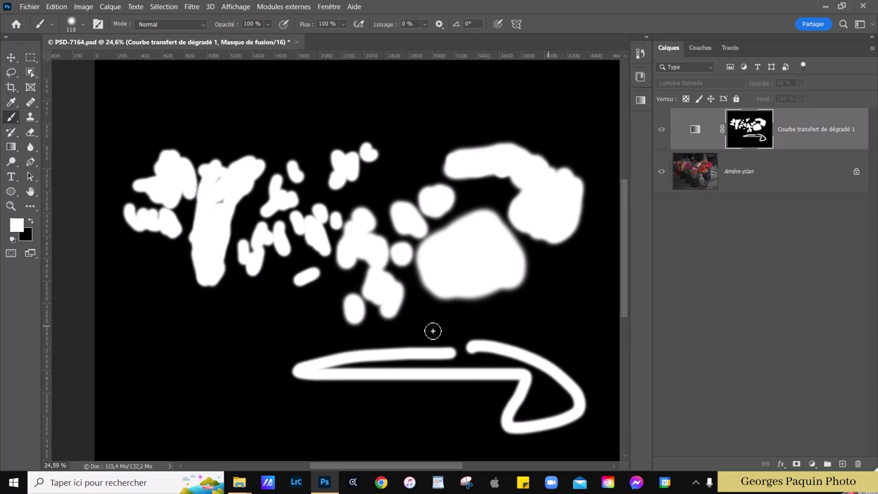
{"action": "key", "text": "ctrl+z"}
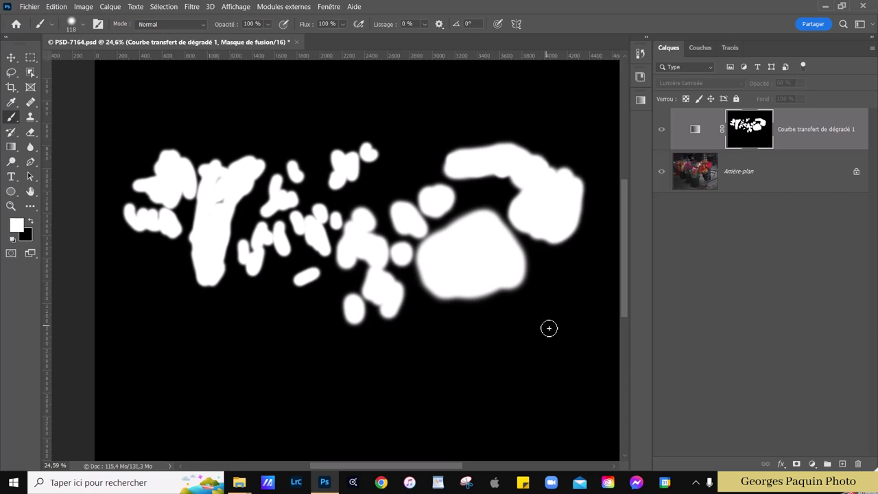
{"action": "left_click", "coordinate": [749, 142], "text": "alt"}
Name the gradient map adjustment layer 'fleurs' in the Layers panel.
{"action": "scroll", "coordinate": [364, 260], "scroll_direction": "down", "scroll_amount": 2}
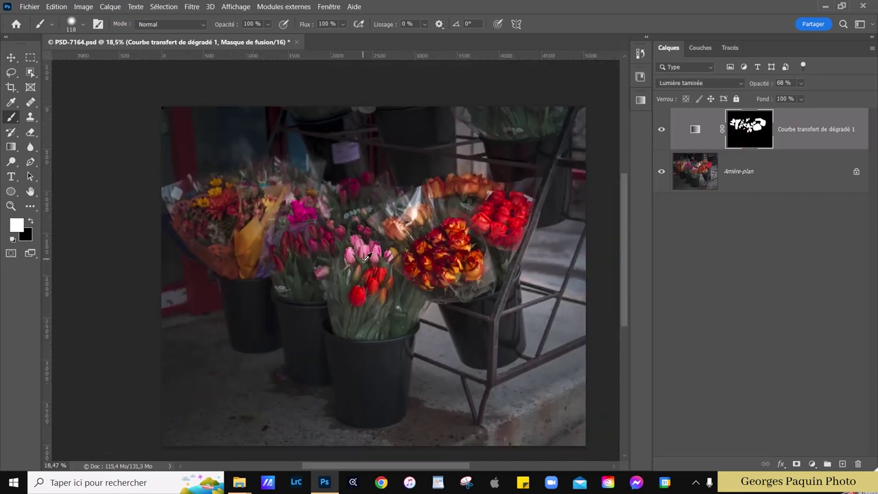
{"action": "key", "text": "h"}
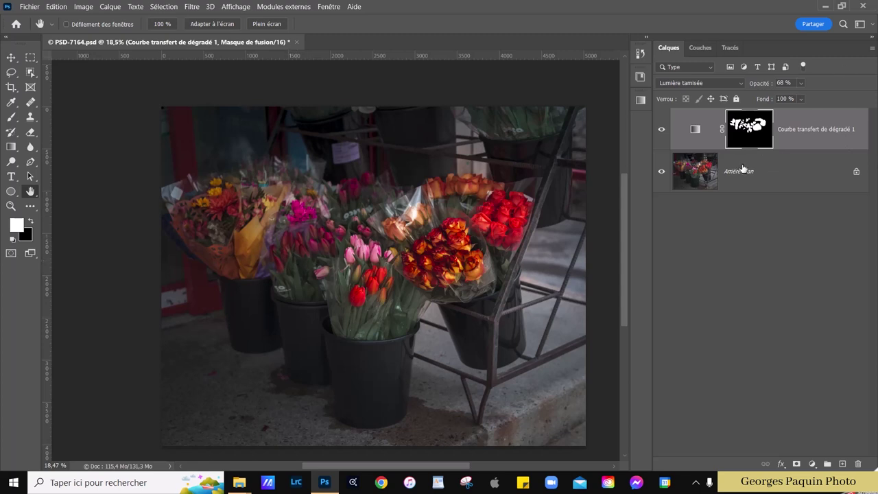
{"action": "double_click", "coordinate": [802, 129]}
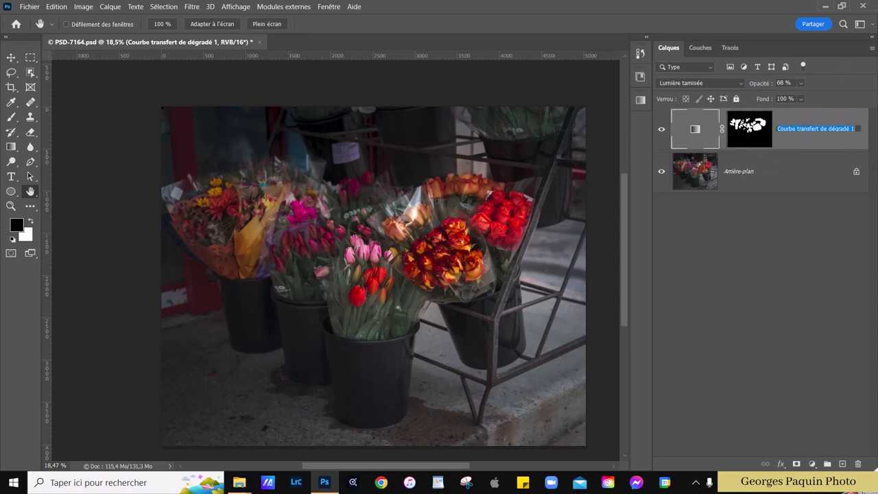
{"action": "type", "text": "fleurs"}
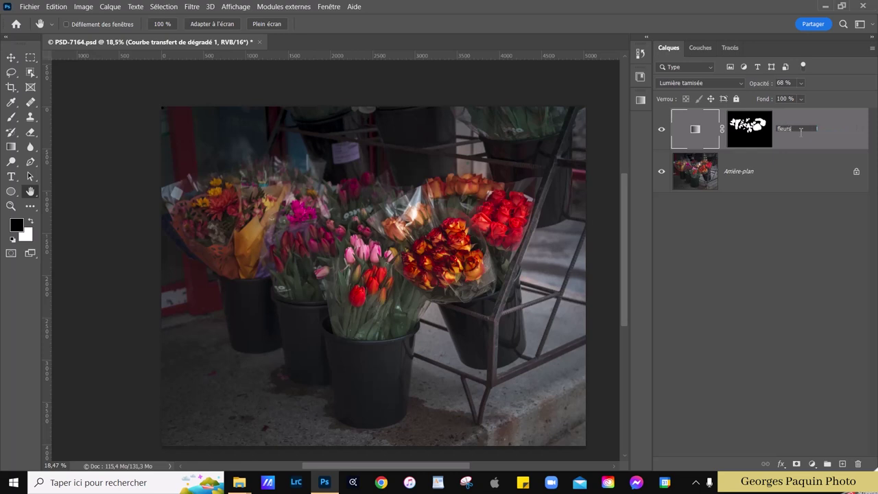
{"action": "key", "text": "Return"}
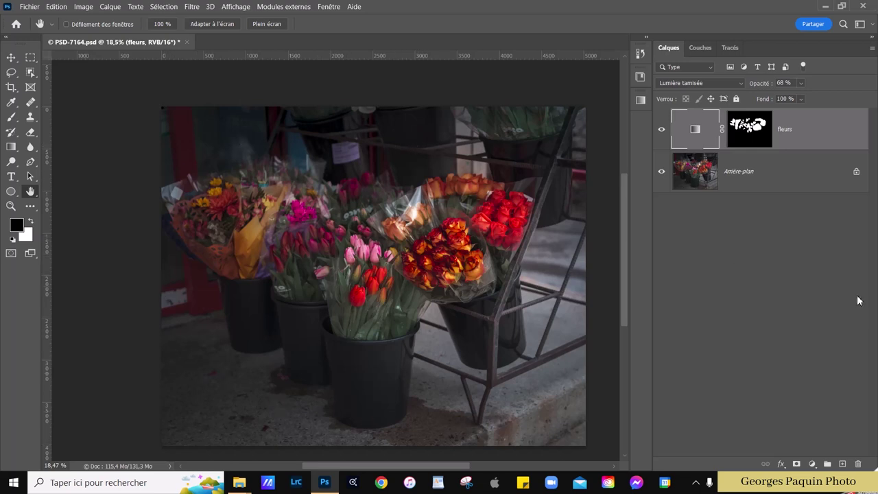
Add a new gradient map adjustment layer blended as Soft Light (Lumière tamisée).
{"action": "left_click", "coordinate": [813, 464]}
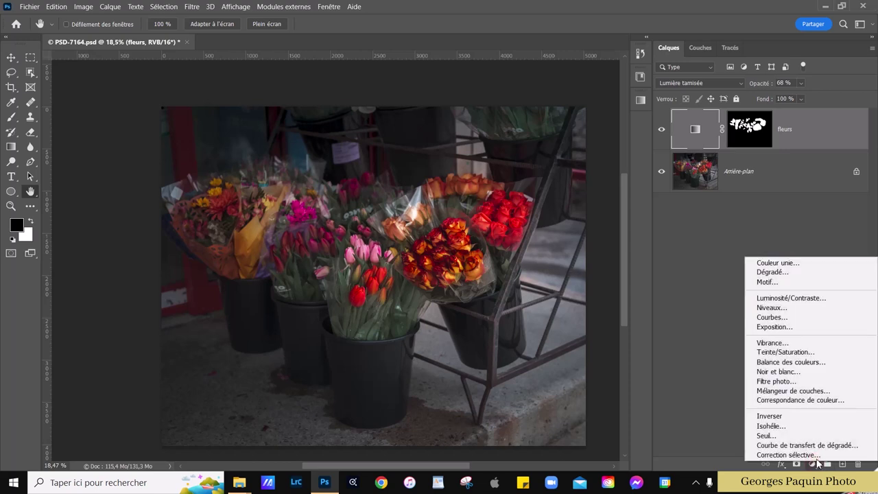
{"action": "left_click", "coordinate": [825, 446]}
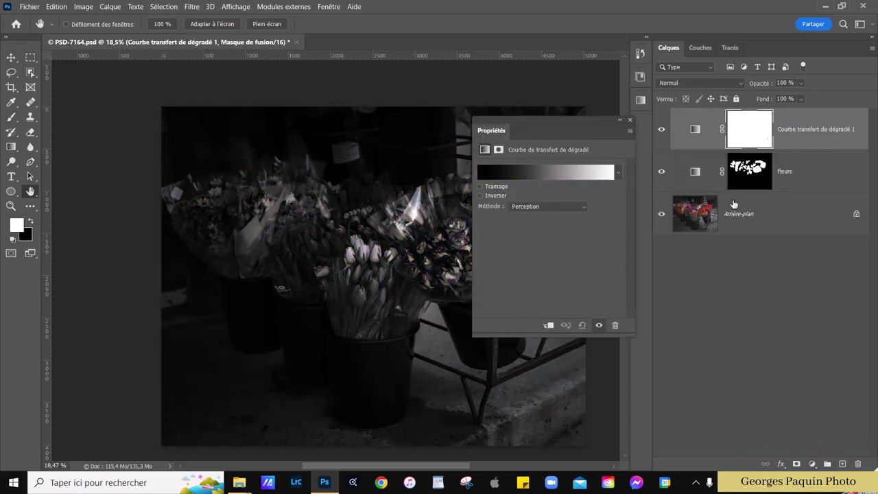
{"action": "left_click", "coordinate": [688, 83]}
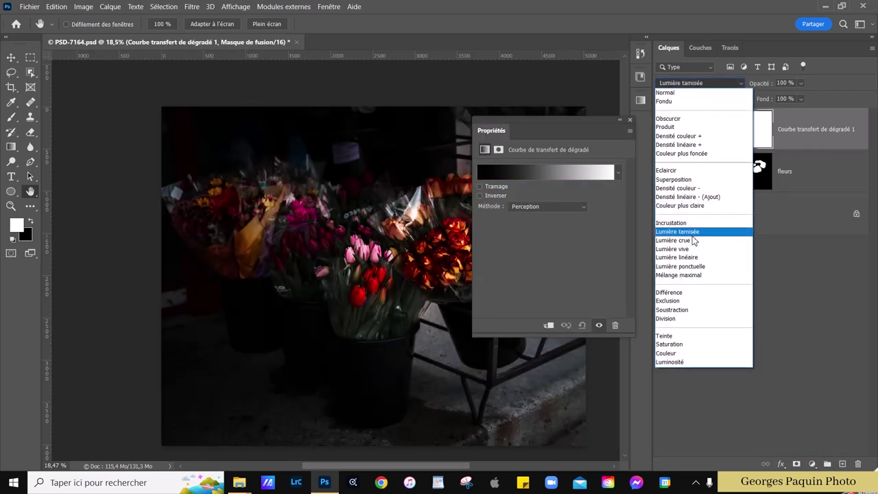
{"action": "left_click", "coordinate": [695, 236]}
Set the gradient's white end to mid-grey 808080.
{"action": "left_click", "coordinate": [600, 178]}
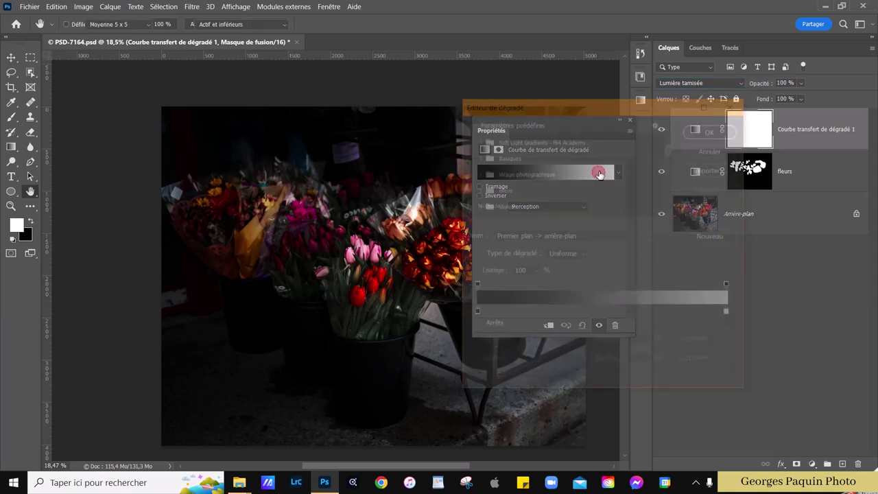
{"action": "left_click", "coordinate": [730, 314]}
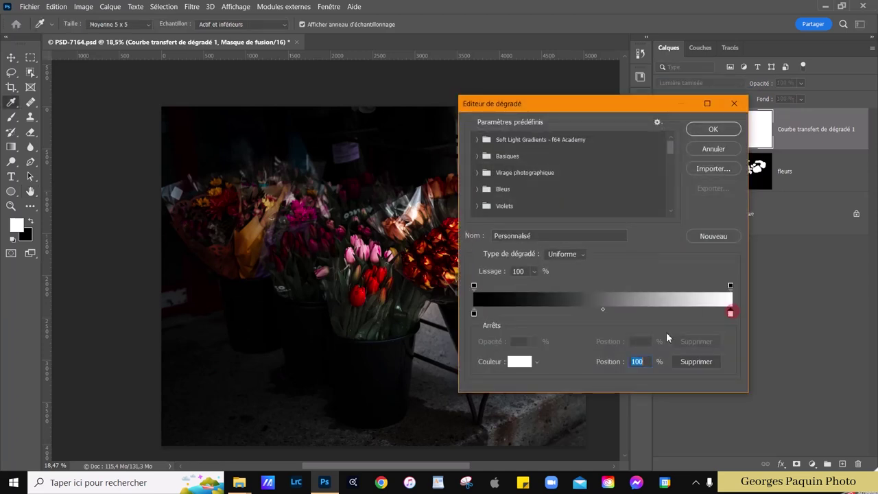
{"action": "left_click", "coordinate": [520, 362]}
{"action": "type", "text": "808080"}
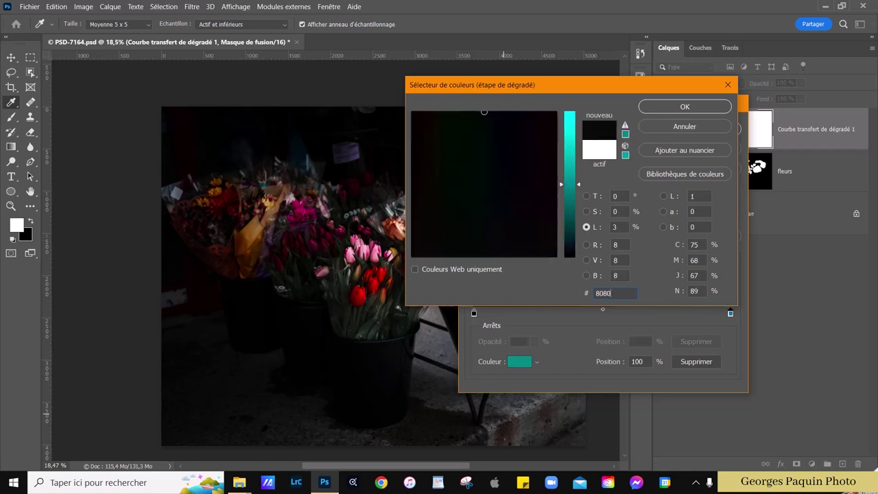
{"action": "key", "text": "Return"}
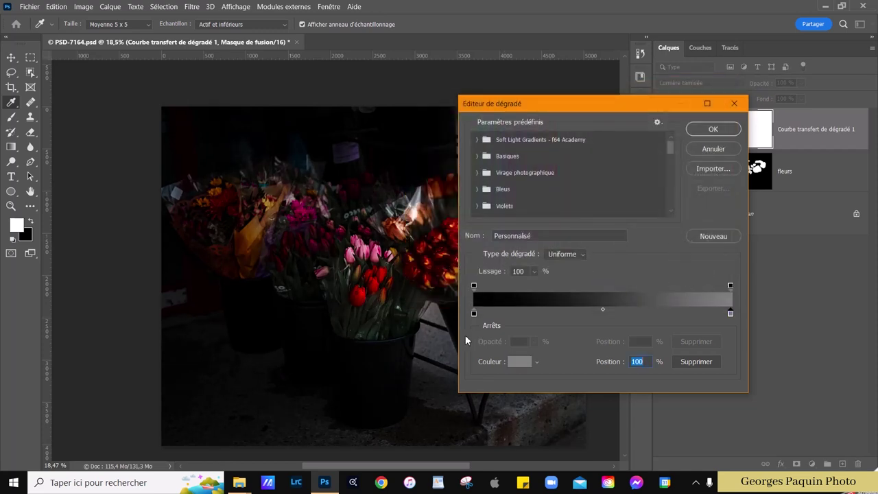
Make the gradient's black end a dark muted purple.
{"action": "left_click", "coordinate": [473, 313]}
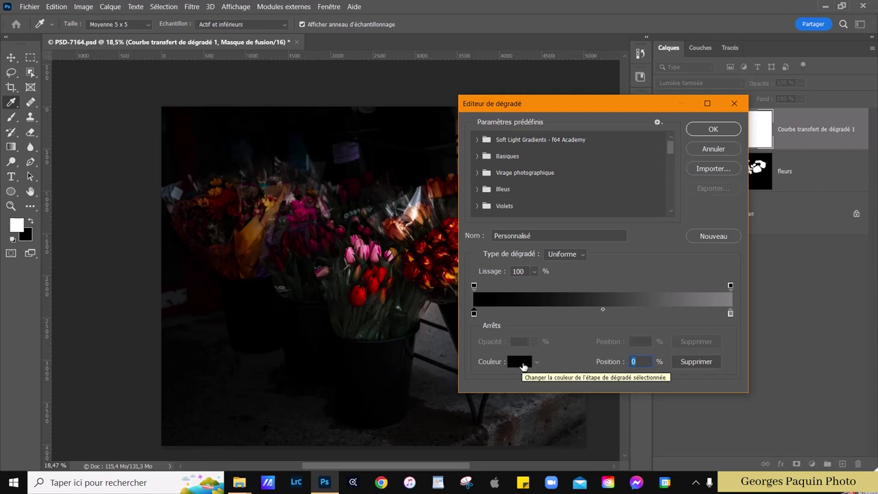
{"action": "left_click", "coordinate": [519, 362]}
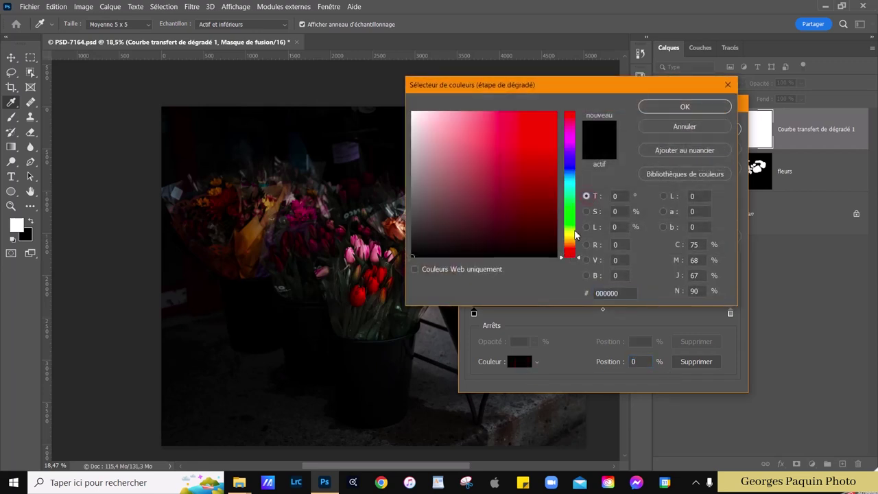
{"action": "left_click_drag", "start_coordinate": [576, 258], "coordinate": [582, 157]}
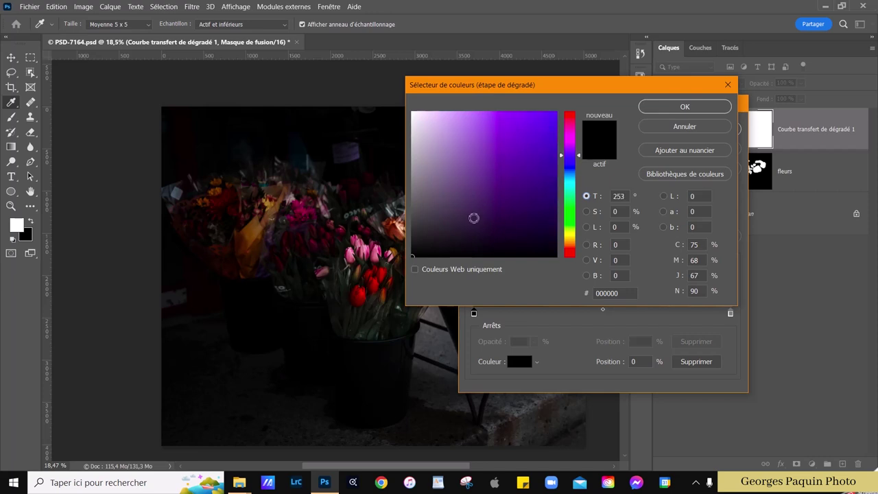
{"action": "left_click", "coordinate": [471, 216]}
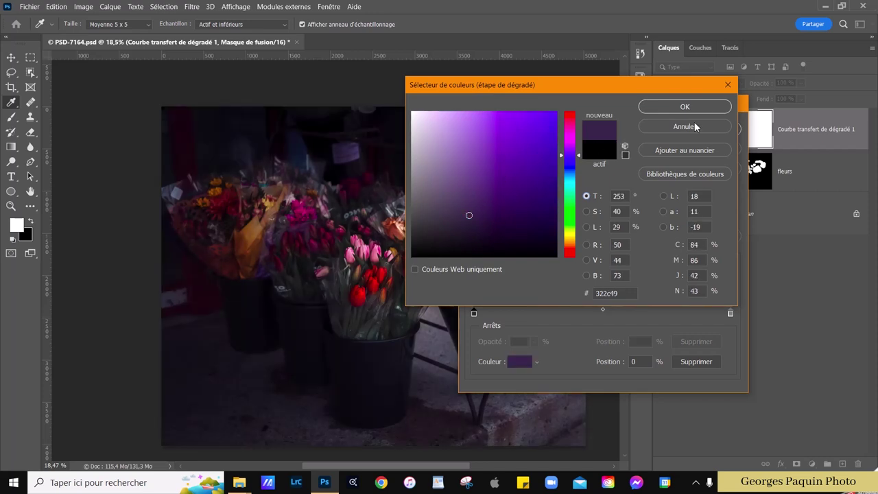
{"action": "left_click", "coordinate": [692, 107]}
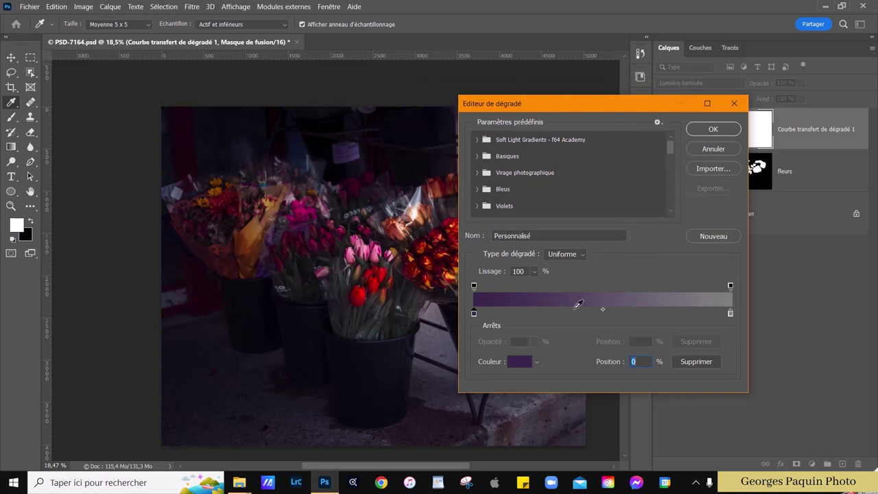
Add a soft blue-grey middle stop at 48% and adjust its blend point.
{"action": "left_click", "coordinate": [579, 312]}
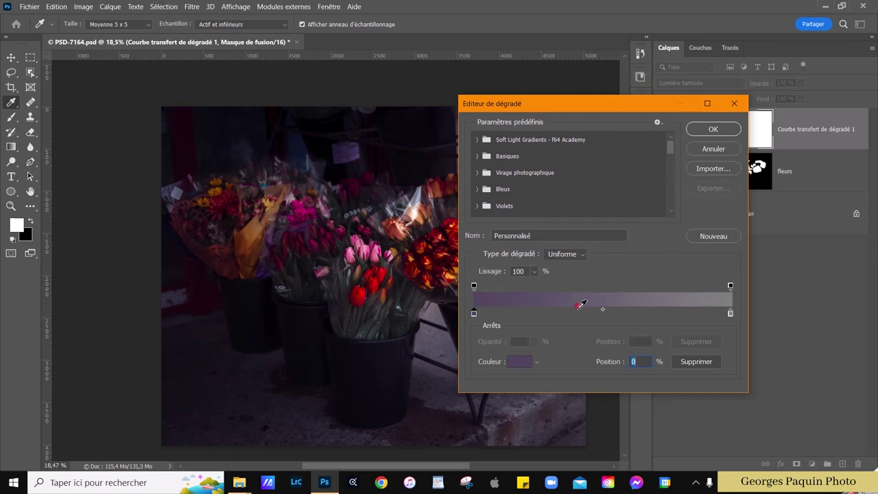
{"action": "left_click", "coordinate": [526, 364]}
{"action": "left_click_drag", "start_coordinate": [578, 160], "coordinate": [577, 176]}
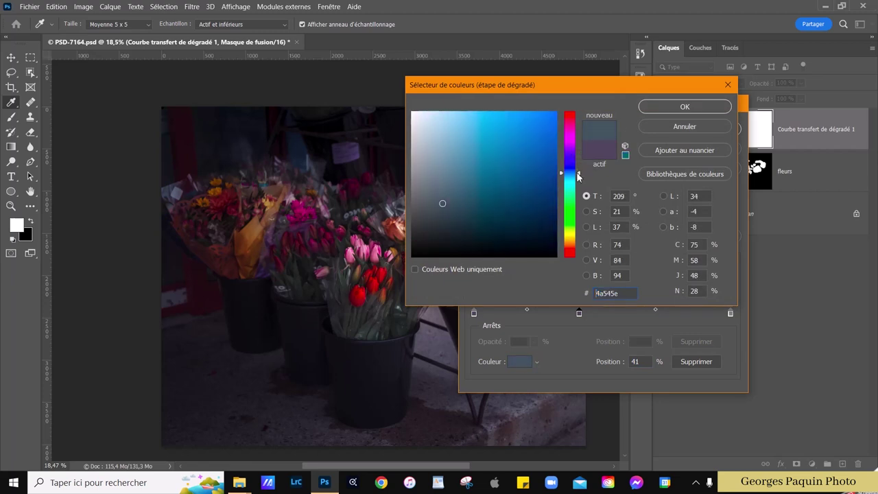
{"action": "left_click", "coordinate": [460, 174]}
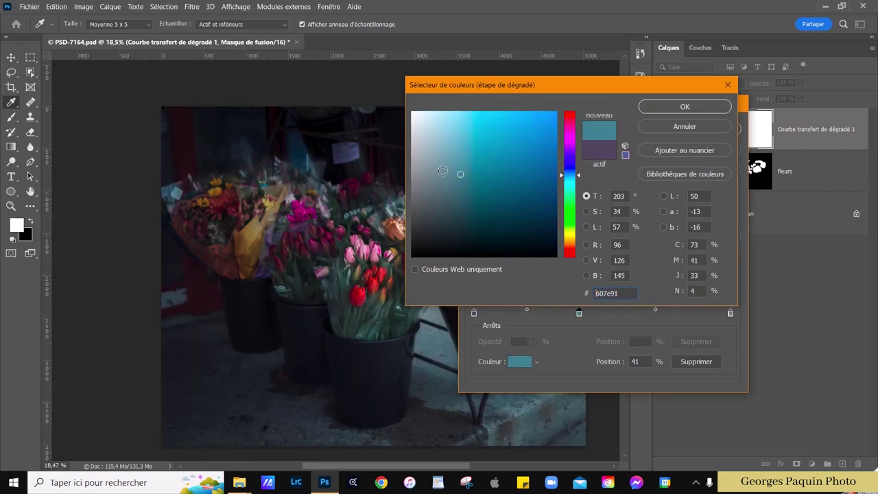
{"action": "left_click", "coordinate": [441, 170]}
{"action": "left_click", "coordinate": [684, 110]}
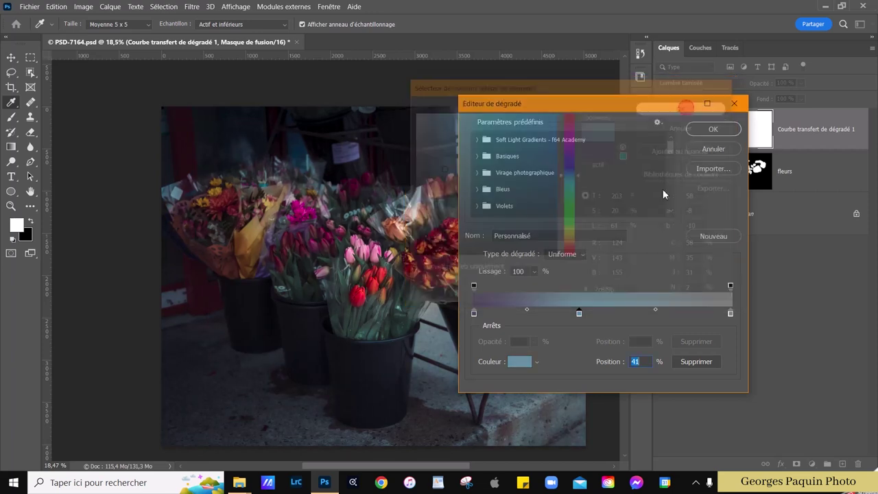
{"action": "left_click_drag", "start_coordinate": [579, 314], "coordinate": [597, 314]}
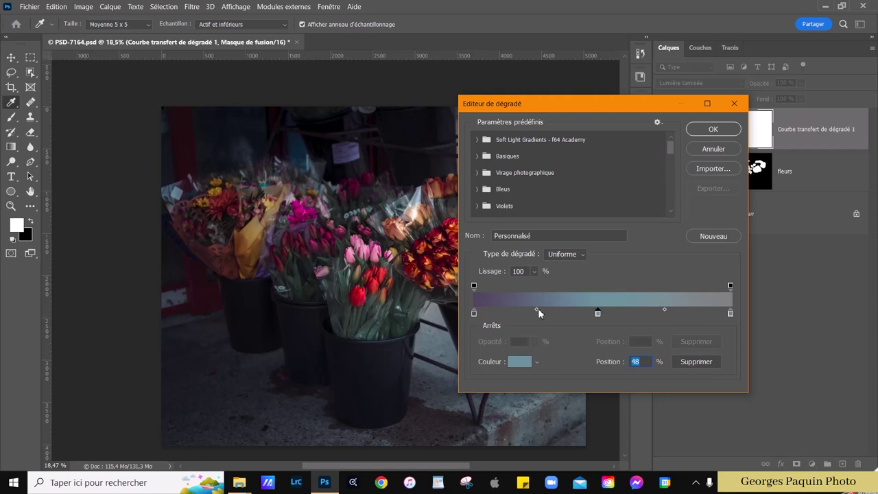
{"action": "mouse_move", "coordinate": [538, 309]}
{"action": "left_mouse_down"}
{"action": "mouse_move", "coordinate": [549, 309]}
{"action": "mouse_move", "coordinate": [537, 310]}
{"action": "left_mouse_up"}
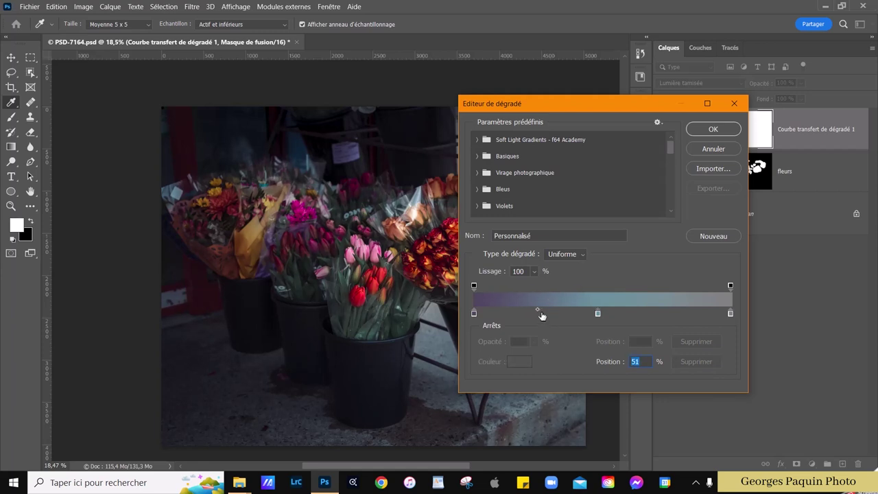
Change the light end to a pale yellow-green and confirm the gradient.
{"action": "left_click", "coordinate": [729, 313]}
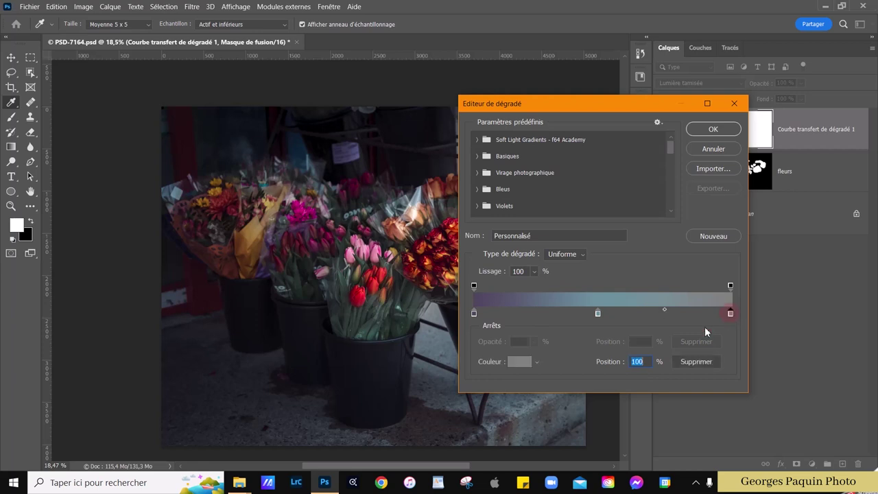
{"action": "left_click", "coordinate": [519, 361]}
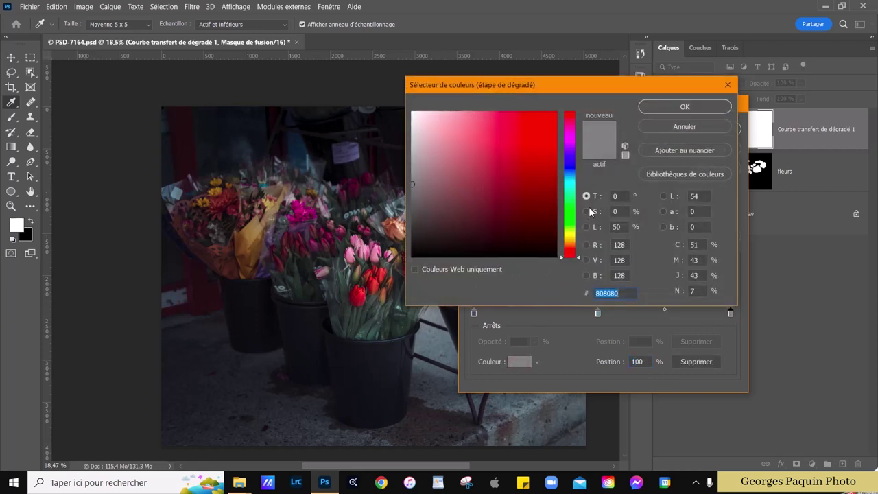
{"action": "left_click_drag", "start_coordinate": [579, 262], "coordinate": [583, 235]}
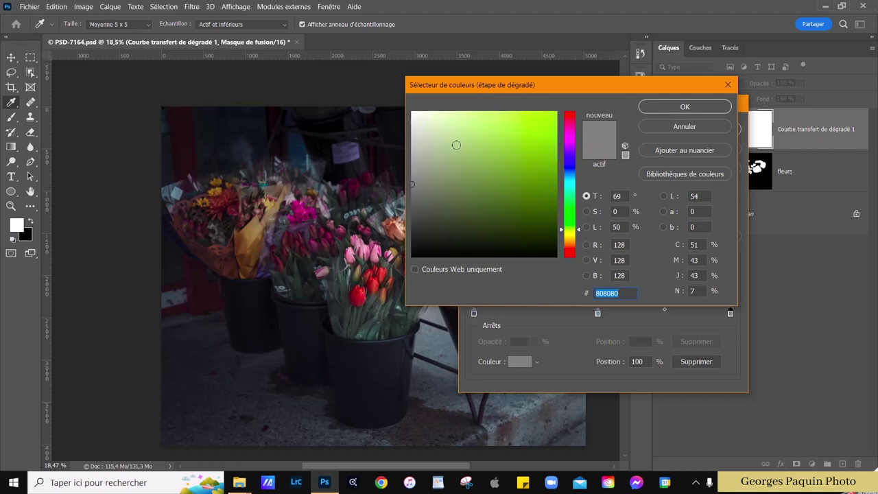
{"action": "left_click", "coordinate": [456, 144]}
{"action": "left_click", "coordinate": [452, 125]}
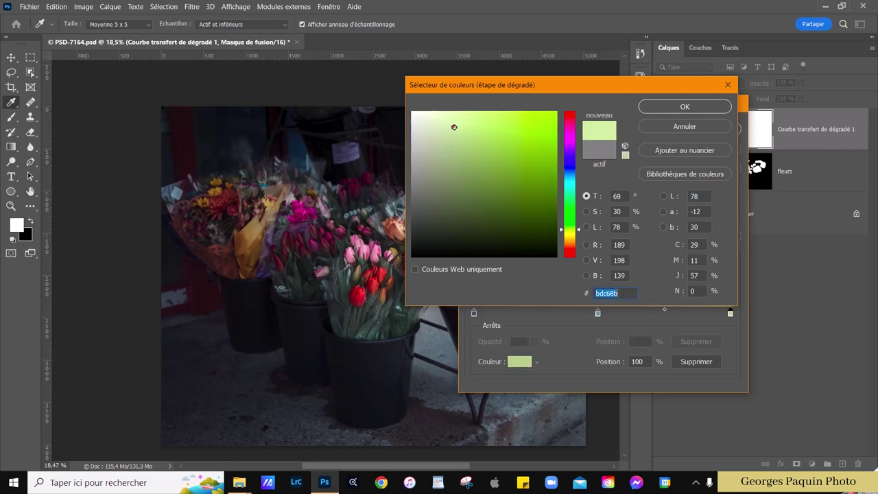
{"action": "left_click", "coordinate": [675, 108]}
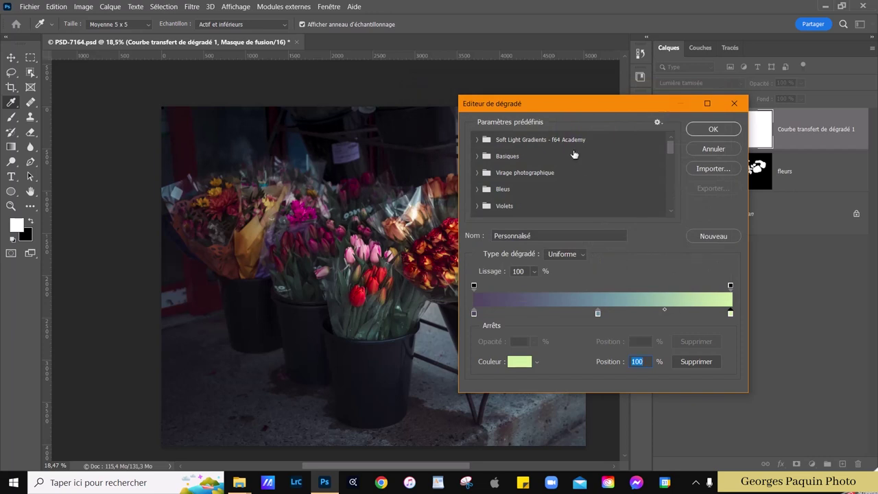
{"action": "mouse_move", "coordinate": [376, 275]}
{"action": "left_mouse_down"}
{"action": "mouse_move", "coordinate": [205, 214]}
{"action": "mouse_move", "coordinate": [317, 254]}
{"action": "left_mouse_up"}
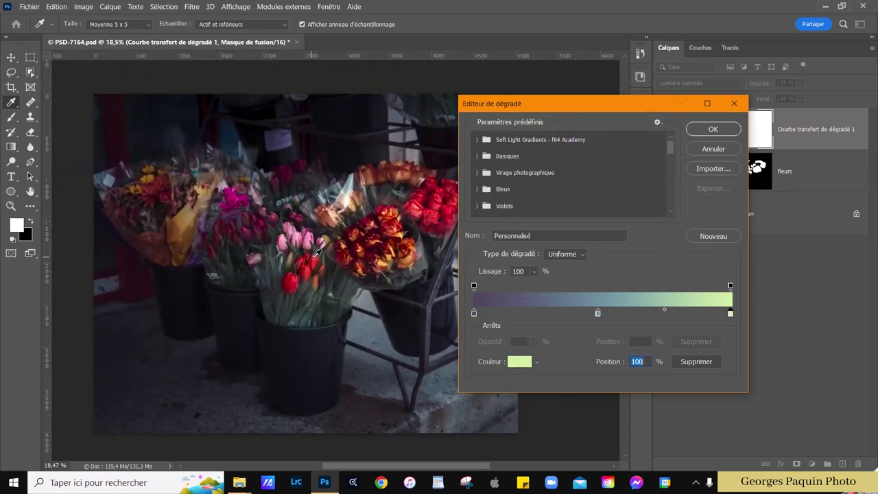
{"action": "left_click", "coordinate": [713, 129]}
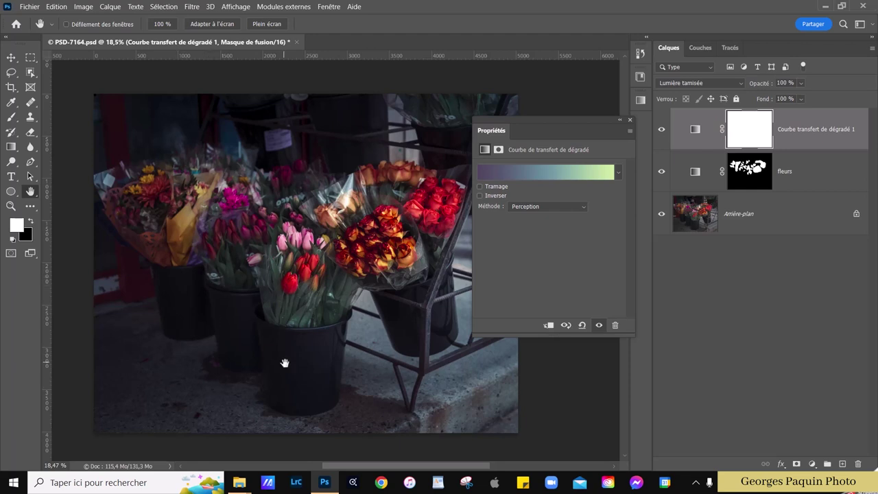
Toggle the new gradient map off and on to compare, then close its Properties.
{"action": "scroll", "coordinate": [285, 362], "scroll_direction": "down", "scroll_amount": 2}
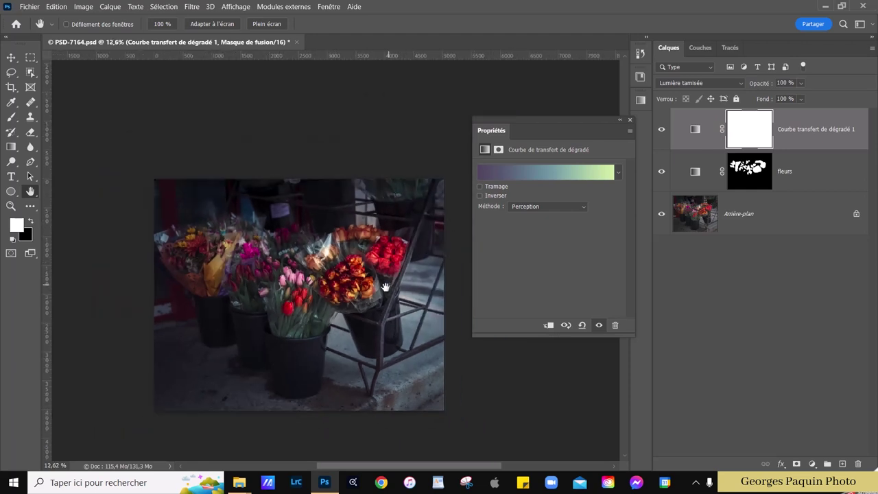
{"action": "left_click_drag", "start_coordinate": [386, 288], "coordinate": [391, 251]}
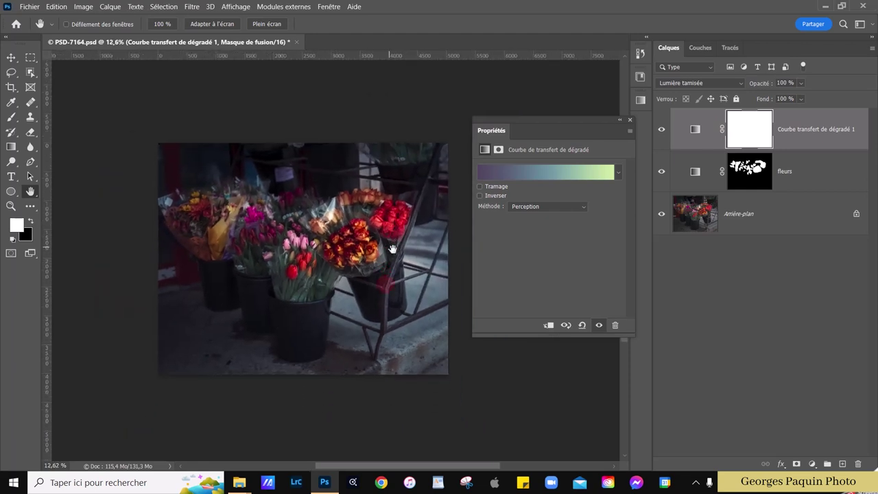
{"action": "left_click", "coordinate": [600, 326]}
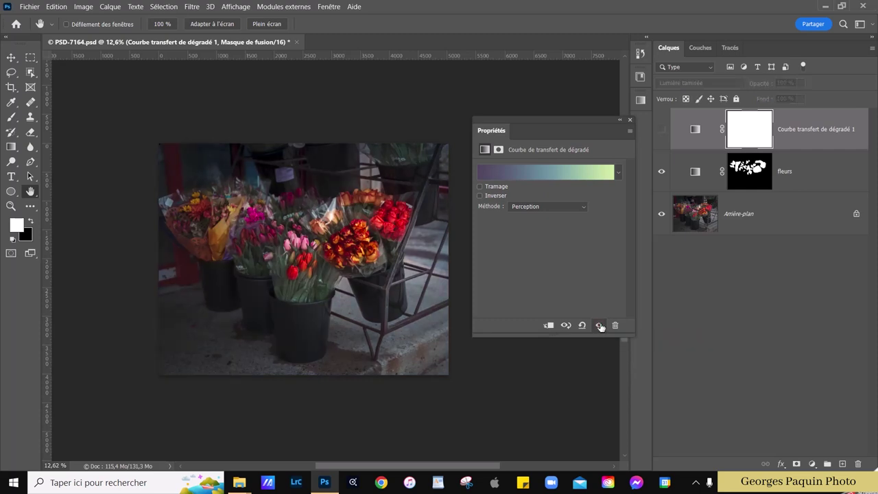
{"action": "left_click", "coordinate": [599, 325]}
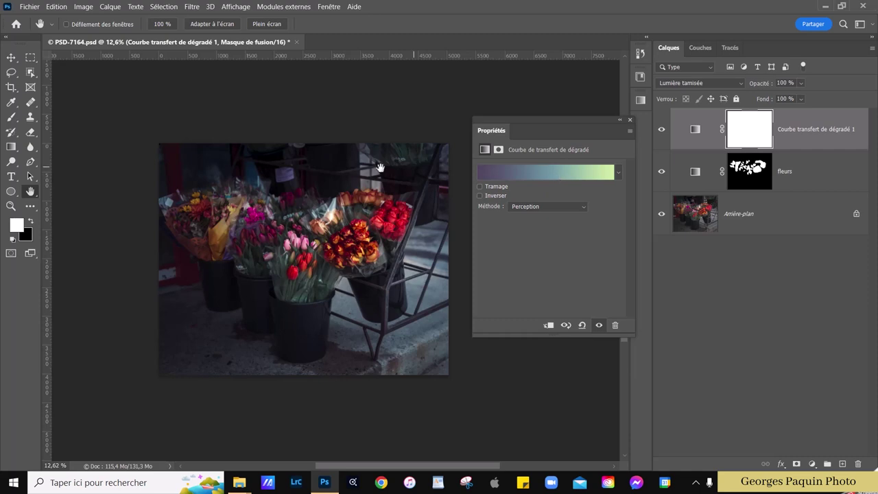
{"action": "left_click", "coordinate": [630, 121]}
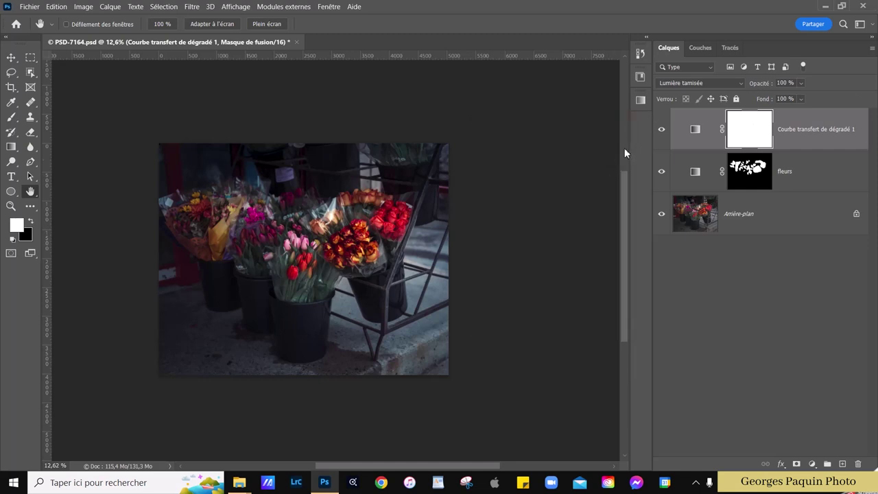
Inspect the fleurs mask and the top layer's all-white mask on their own.
{"action": "left_click", "coordinate": [757, 173]}
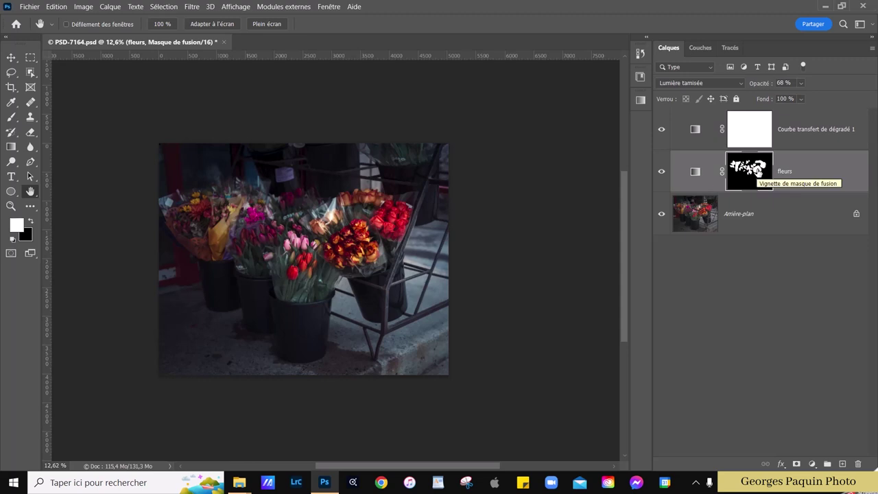
{"action": "left_click", "coordinate": [756, 171], "text": "alt"}
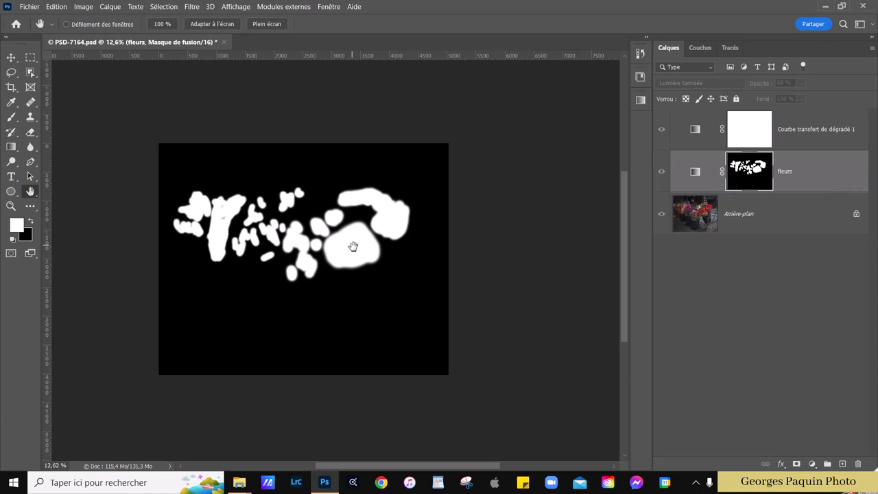
{"action": "left_click", "coordinate": [756, 139], "text": "alt"}
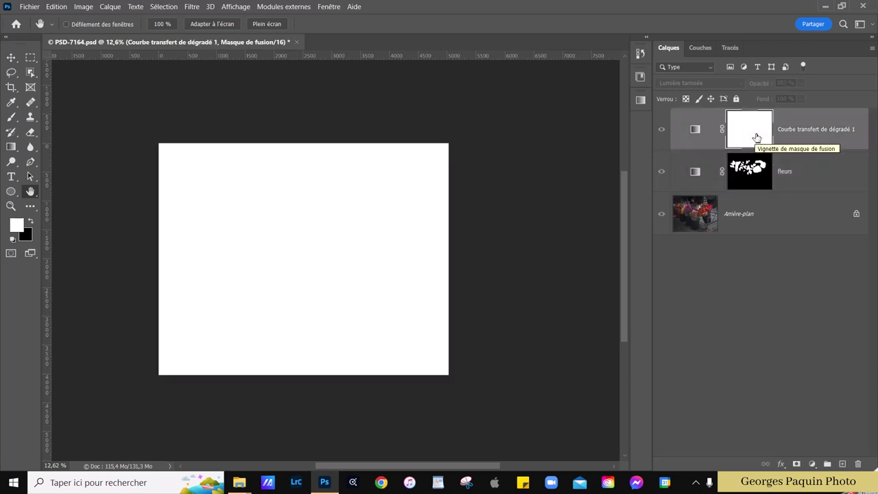
{"action": "left_click", "coordinate": [747, 178], "text": "alt"}
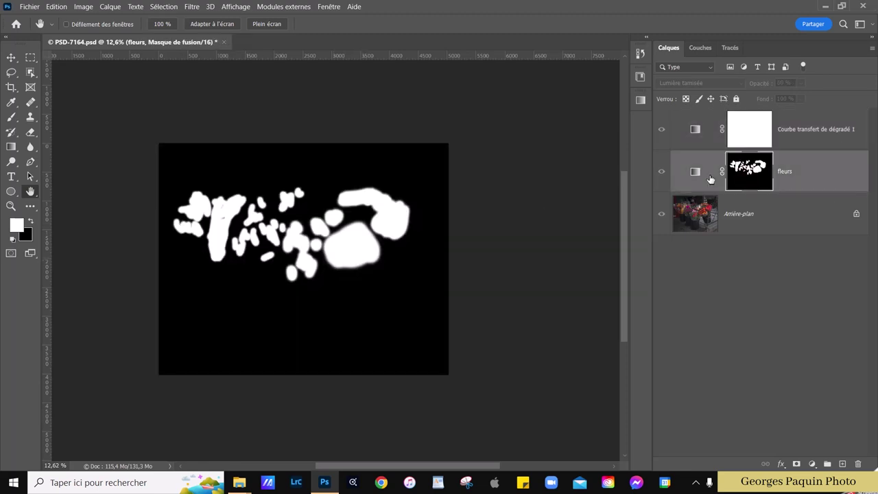
{"action": "left_click", "coordinate": [748, 180], "text": "alt"}
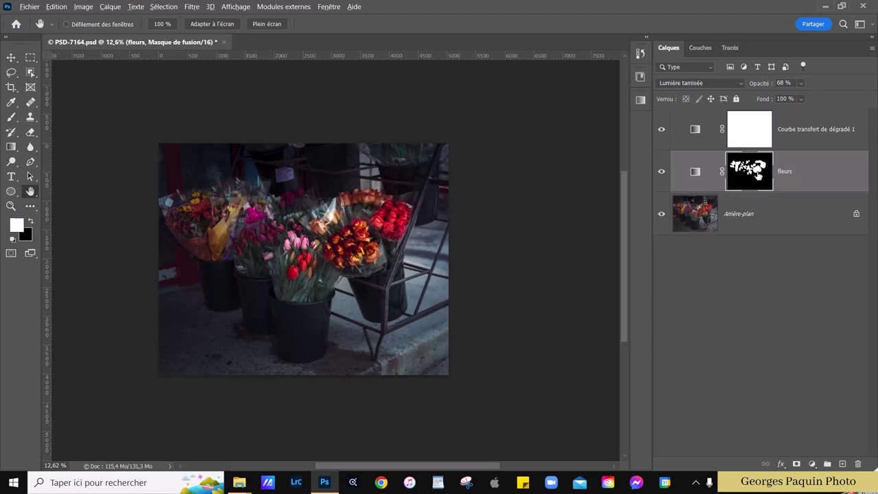
Copy the fleurs mask inverted onto the top gradient map layer and view it.
{"action": "left_click_drag", "start_coordinate": [758, 175], "coordinate": [754, 132]}
{"action": "left_click", "coordinate": [755, 135]}
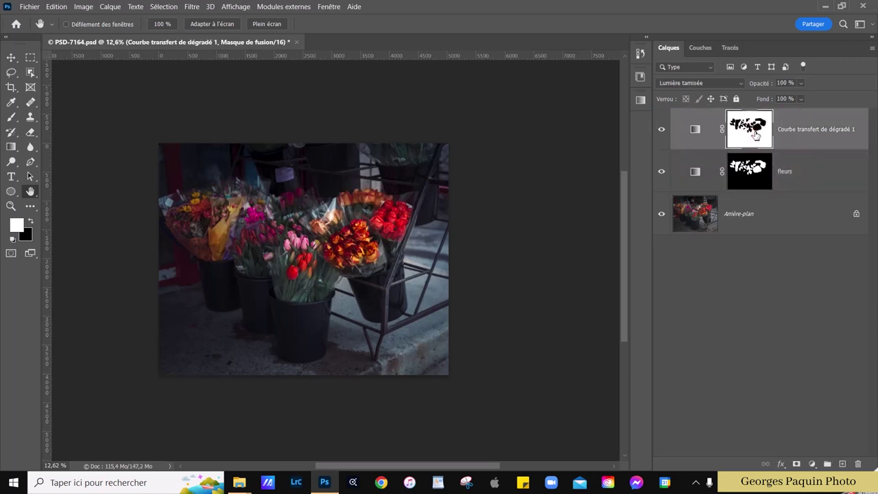
{"action": "left_click", "coordinate": [755, 134], "text": "alt"}
{"action": "left_click", "coordinate": [843, 179]}
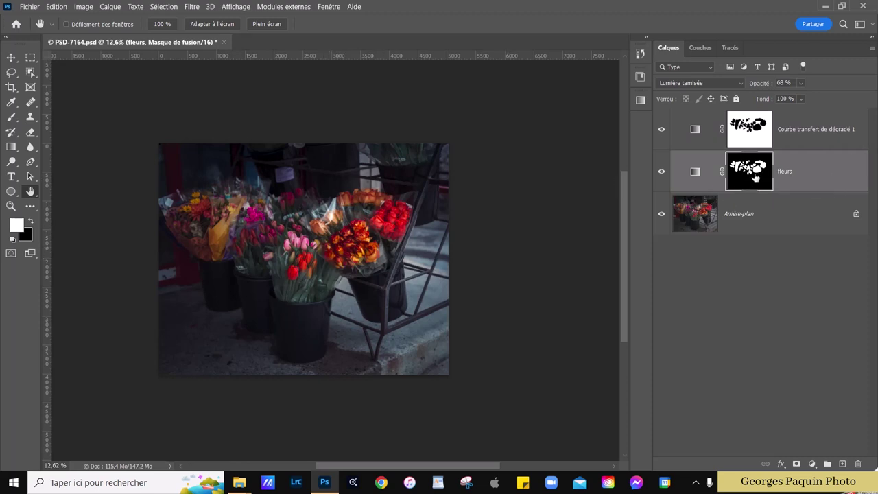
Rename the top gradient map layer 'décor'.
{"action": "left_click", "coordinate": [801, 131]}
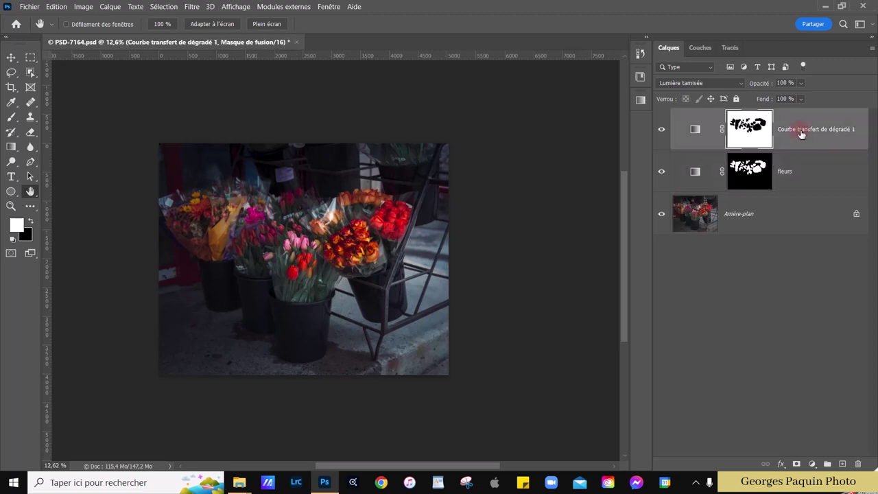
{"action": "double_click", "coordinate": [804, 131]}
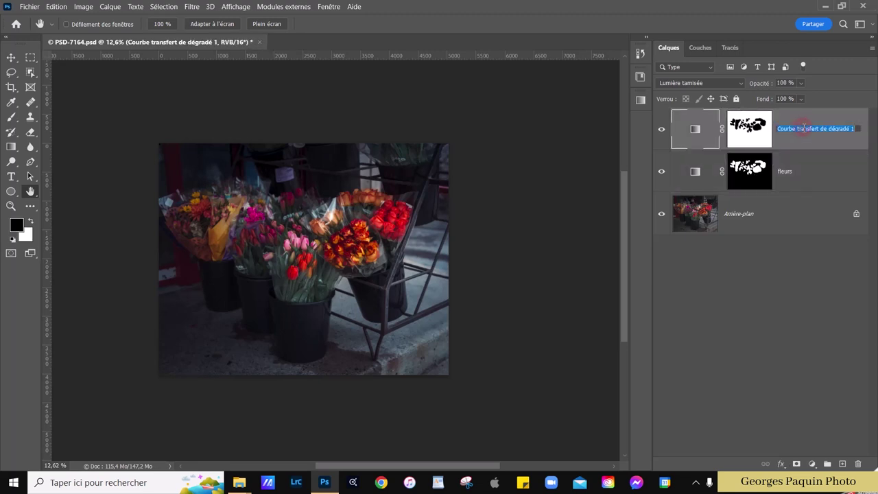
{"action": "type", "text": "décor"}
{"action": "key", "text": "Return"}
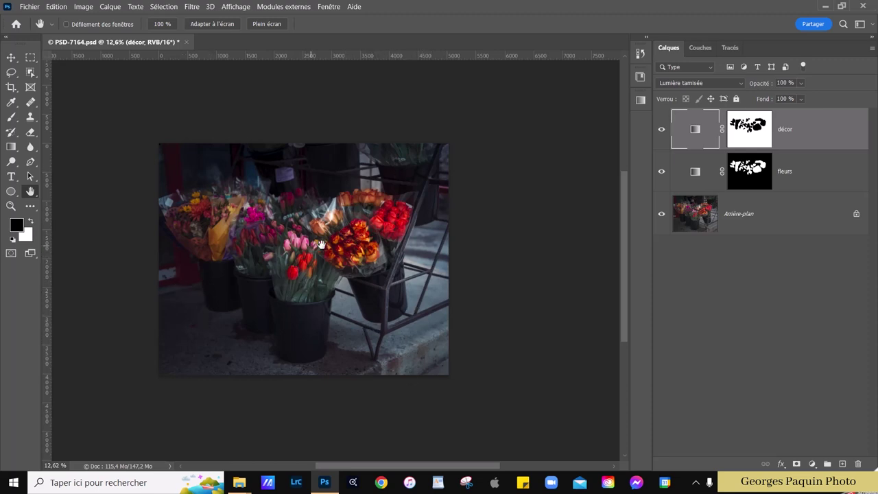
Show only the original photo, then turn both gradient maps back on.
{"action": "scroll", "coordinate": [312, 246], "scroll_direction": "up", "scroll_amount": 1}
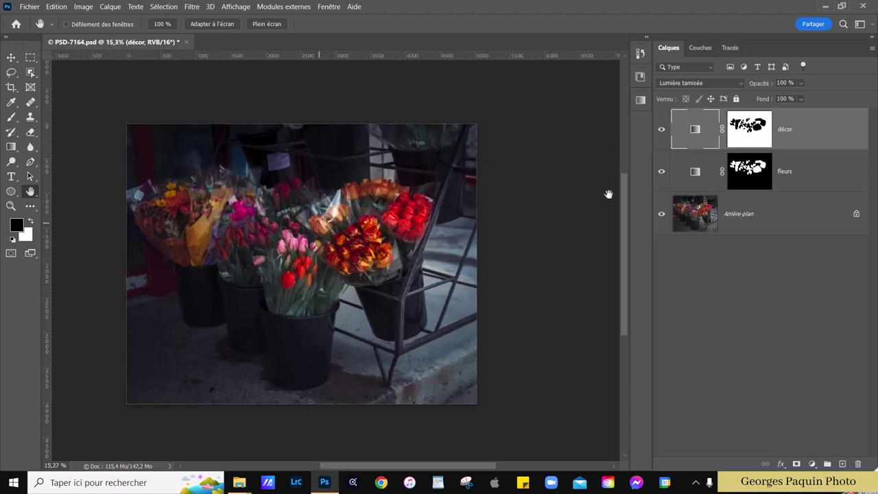
{"action": "left_click", "coordinate": [661, 214], "text": "alt"}
{"action": "left_click", "coordinate": [662, 214], "text": "alt"}
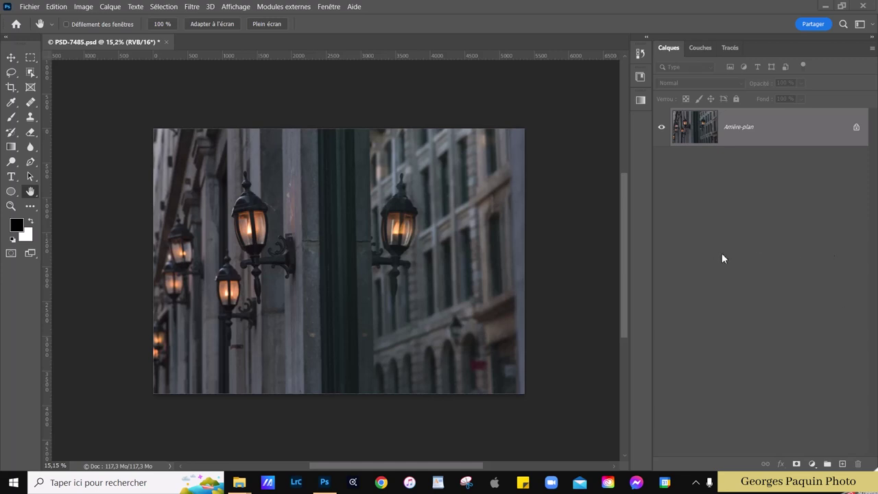
Add a Soft Light gradient map to the lantern photo.
{"action": "left_click", "coordinate": [812, 465]}
{"action": "left_click", "coordinate": [782, 446]}
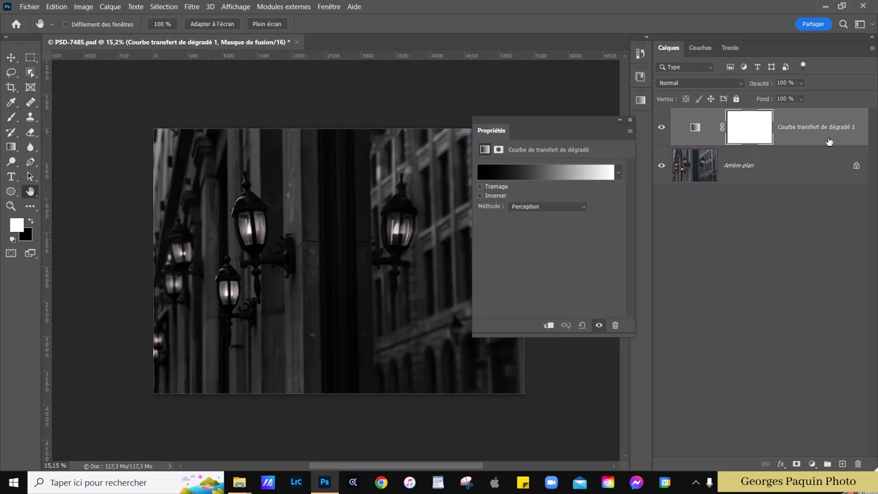
{"action": "left_click", "coordinate": [679, 82]}
{"action": "left_click", "coordinate": [701, 232]}
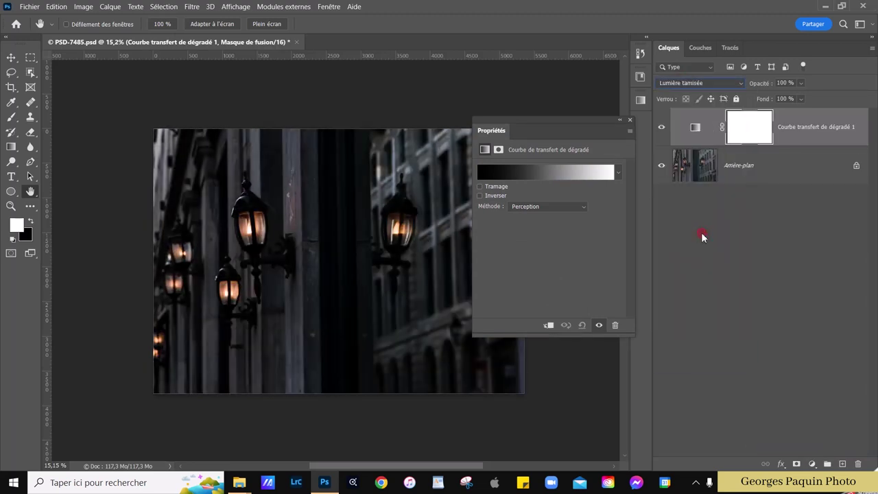
Set the gradient's white end to mid grey 808080.
{"action": "left_click", "coordinate": [573, 175]}
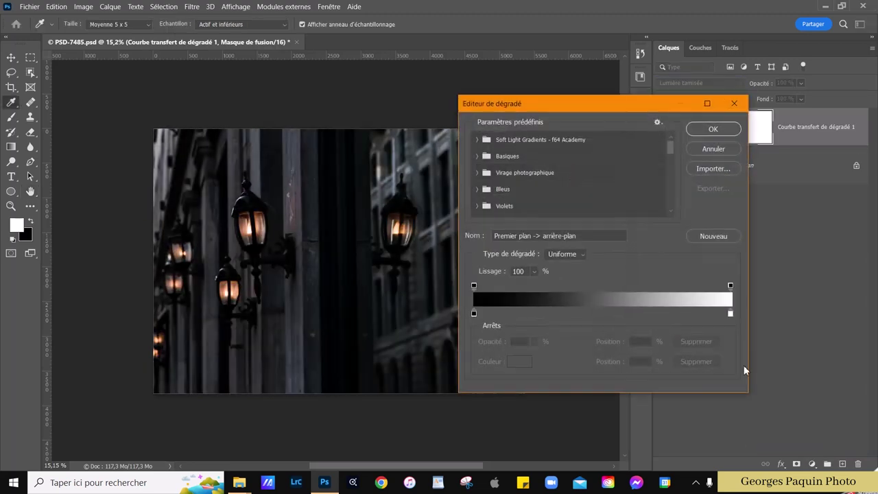
{"action": "left_click", "coordinate": [730, 313]}
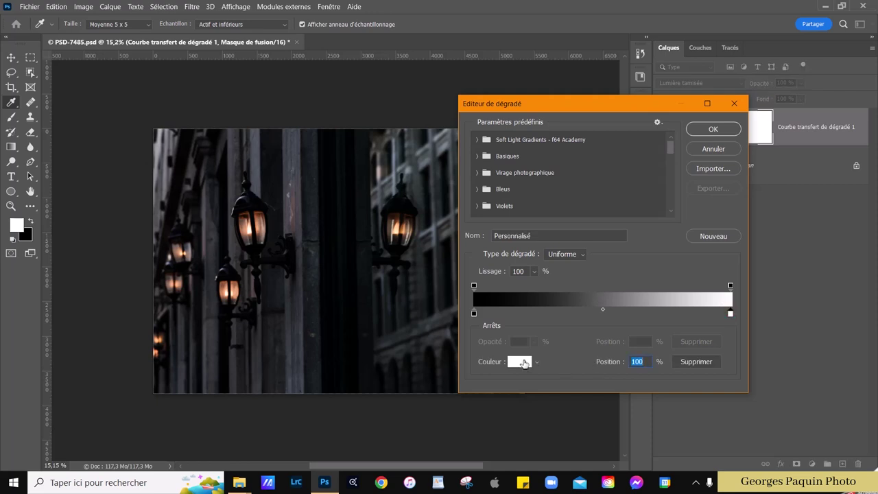
{"action": "left_click", "coordinate": [523, 362]}
{"action": "type", "text": "8"}
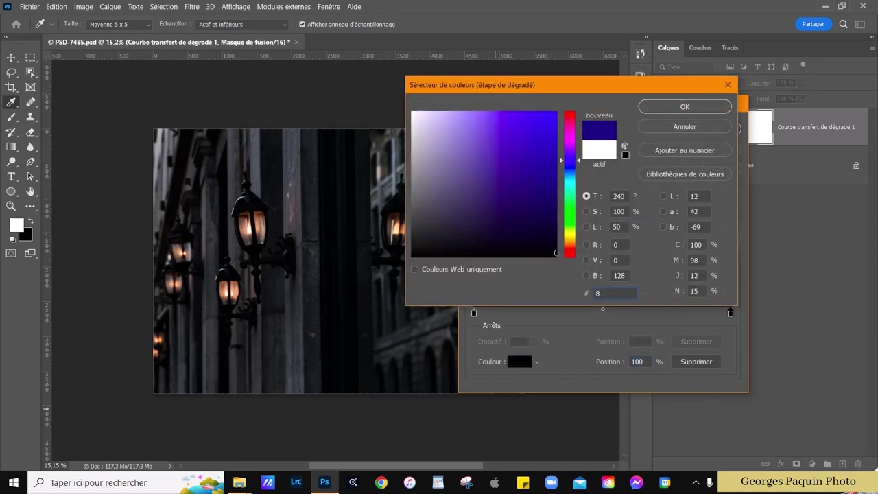
{"action": "type", "text": "08080"}
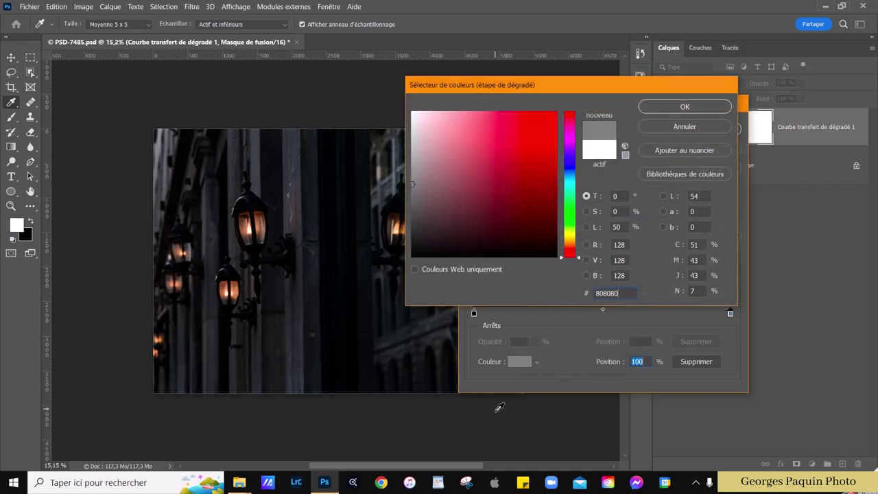
{"action": "key", "text": "Return"}
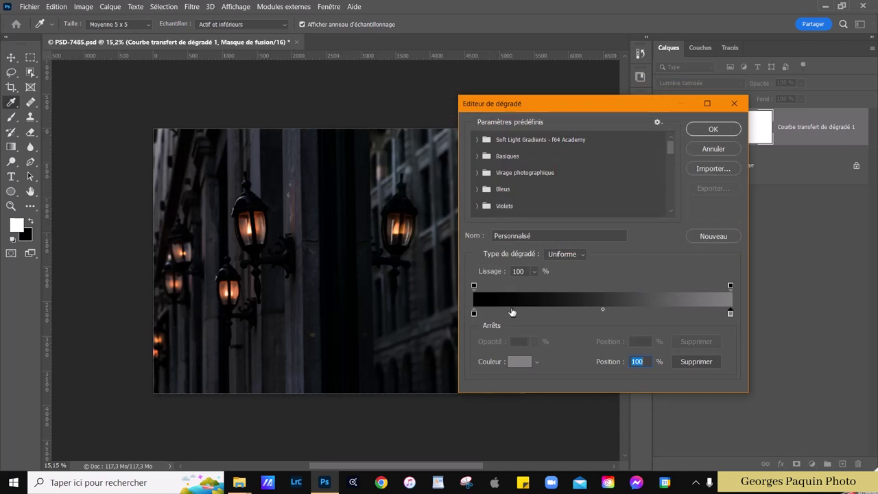
Make the first stop a dark purple (2c2029).
{"action": "left_click", "coordinate": [473, 313]}
{"action": "left_click", "coordinate": [519, 363]}
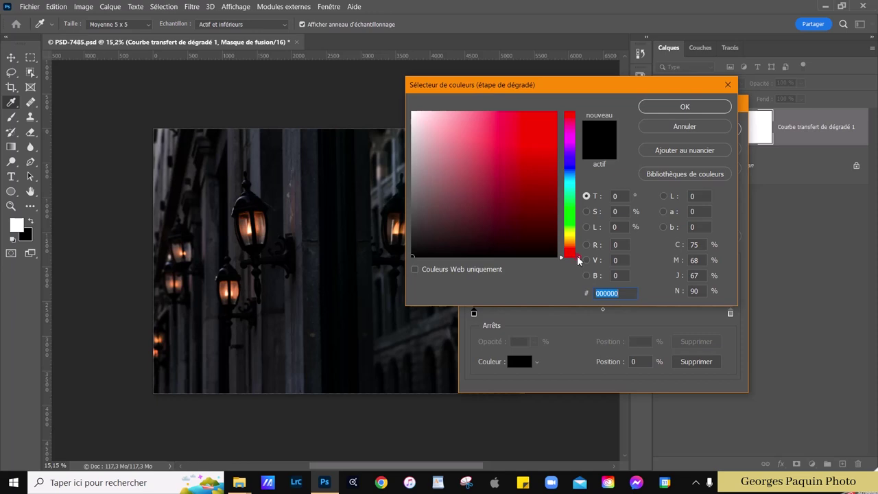
{"action": "left_click_drag", "start_coordinate": [578, 260], "coordinate": [580, 130]}
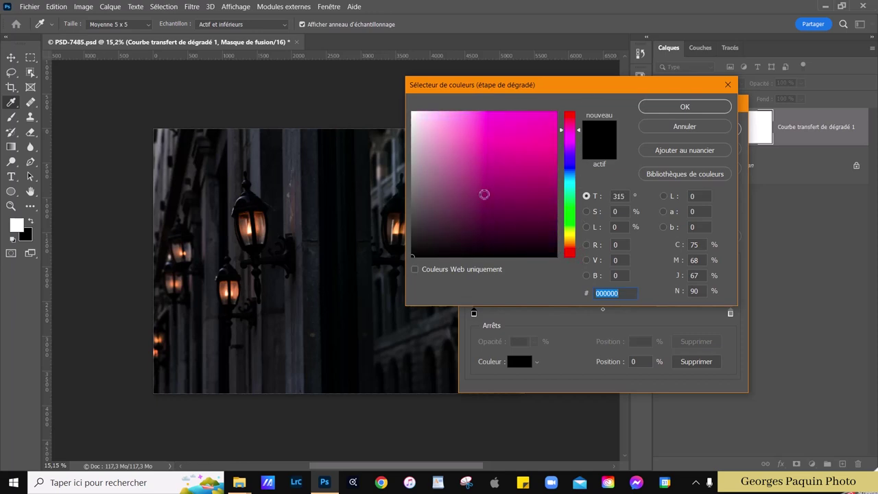
{"action": "left_click", "coordinate": [452, 221]}
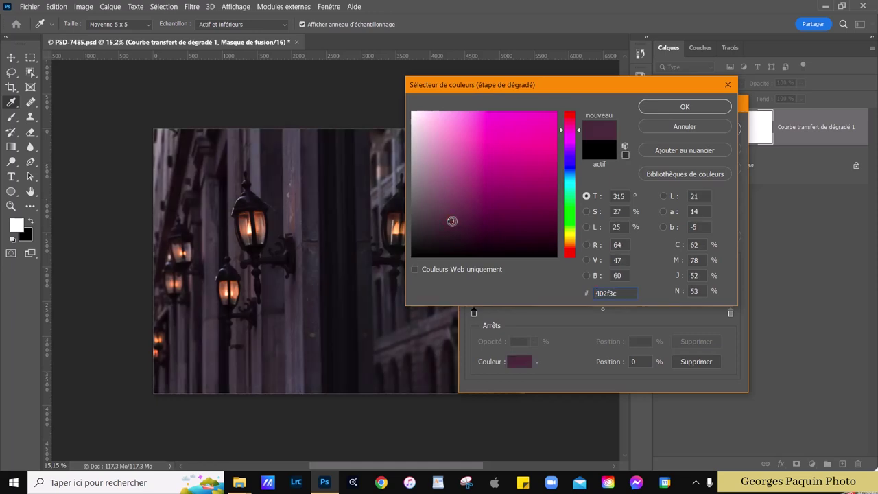
{"action": "left_click", "coordinate": [586, 227]}
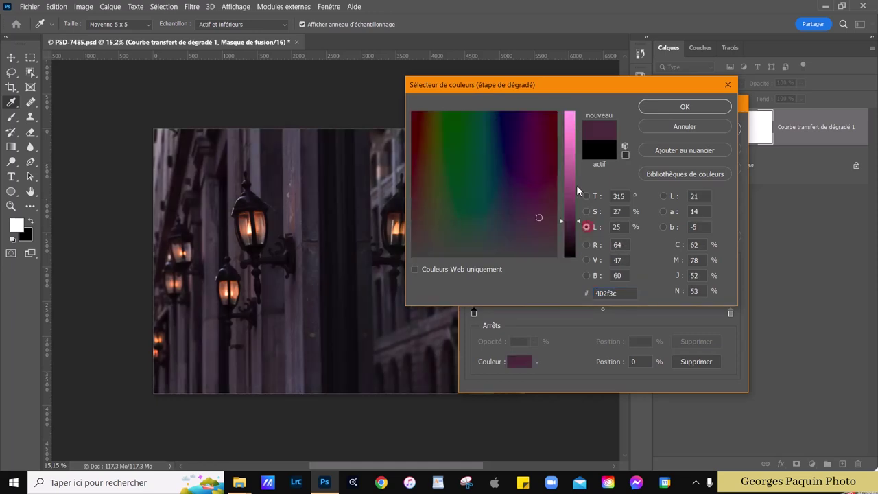
{"action": "left_click", "coordinate": [578, 233]}
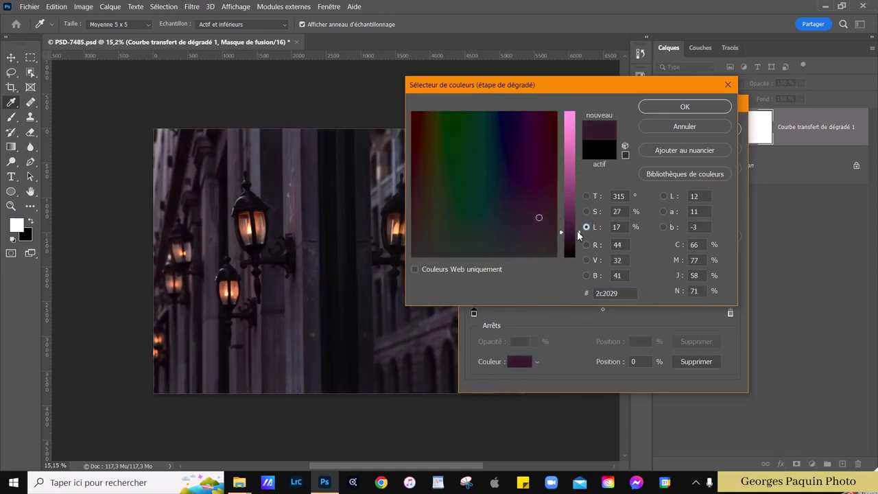
{"action": "left_click", "coordinate": [669, 110]}
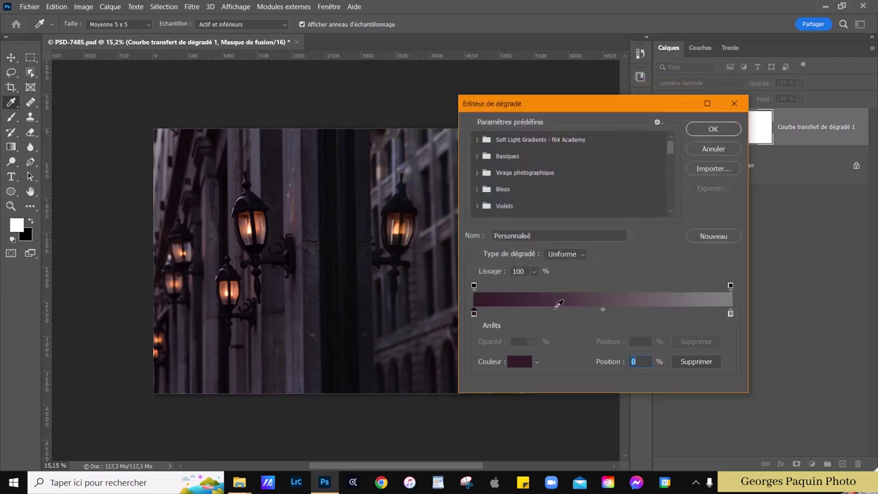
Add a new stop at 29% with a warm reddish-brown colour.
{"action": "left_click", "coordinate": [559, 304]}
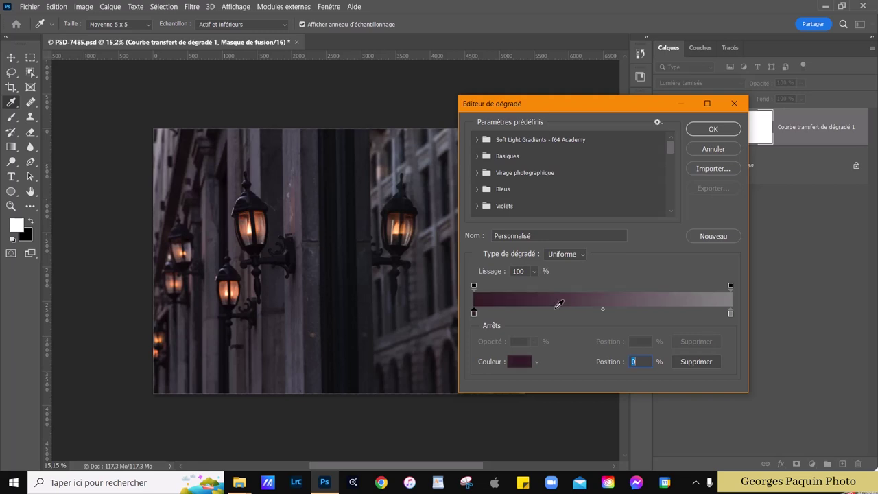
{"action": "left_click", "coordinate": [551, 312]}
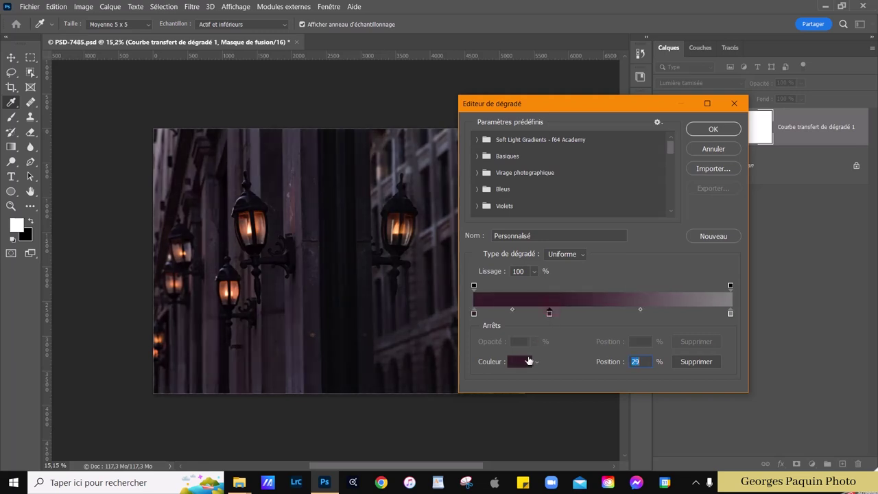
{"action": "left_click", "coordinate": [527, 361]}
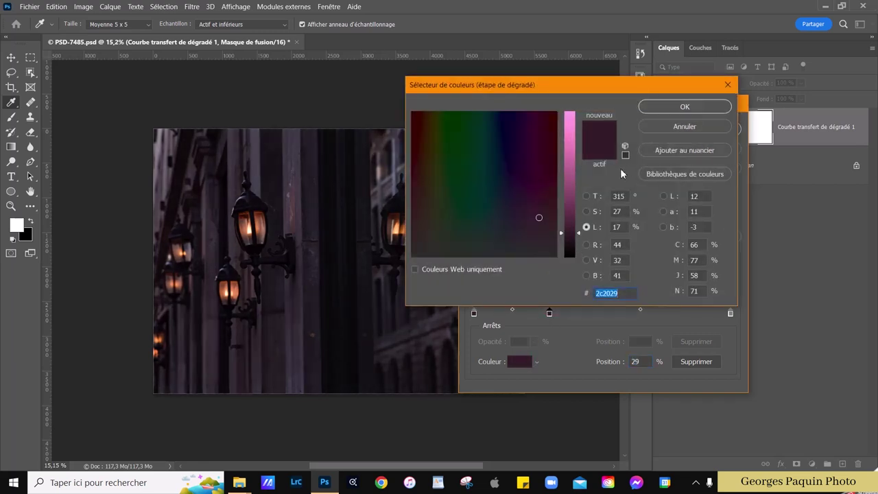
{"action": "left_click", "coordinate": [587, 196]}
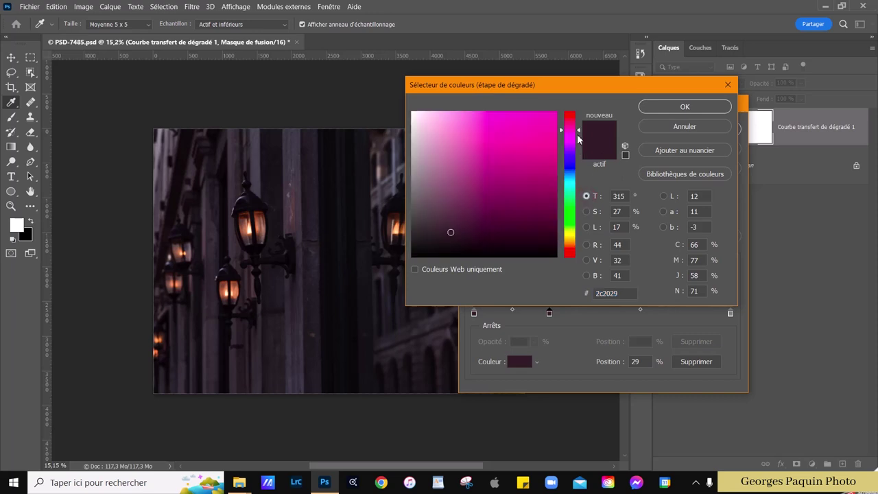
{"action": "left_click_drag", "start_coordinate": [578, 139], "coordinate": [574, 253]}
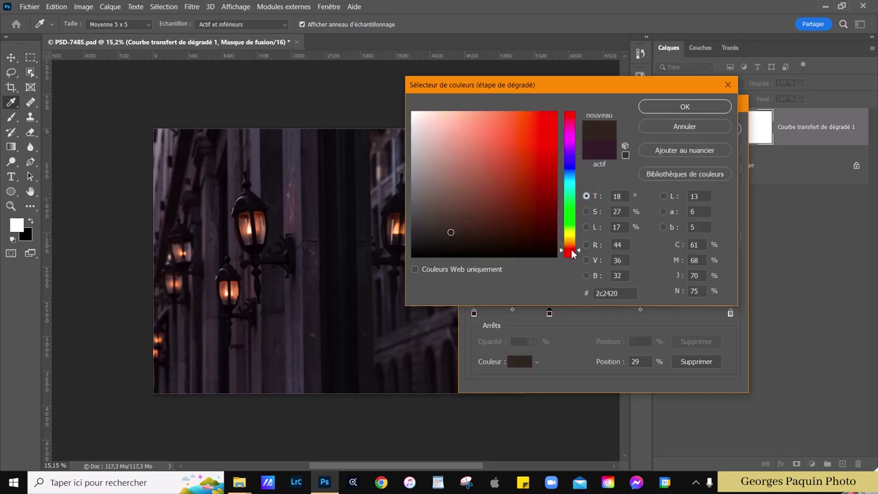
{"action": "left_click_drag", "start_coordinate": [456, 170], "coordinate": [469, 178]}
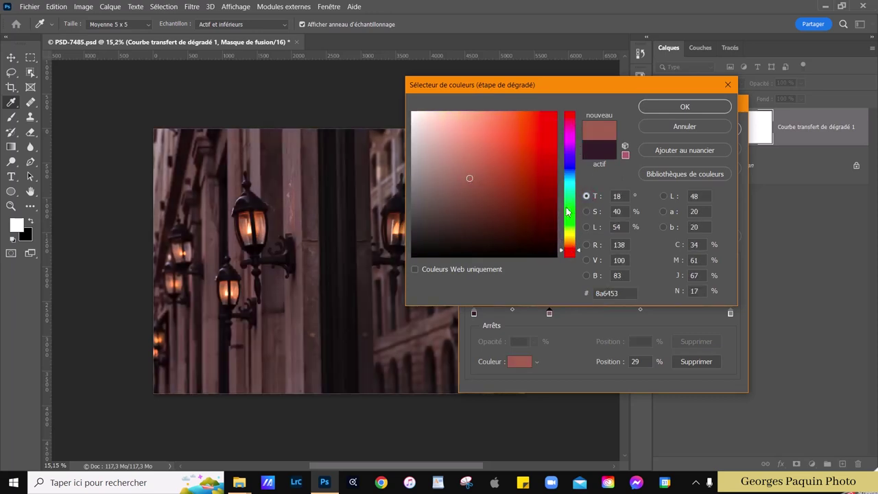
Darken and desaturate the stop to dark brown 44352e and move it to 35%.
{"action": "left_click", "coordinate": [587, 227]}
{"action": "left_click_drag", "start_coordinate": [579, 178], "coordinate": [578, 220]}
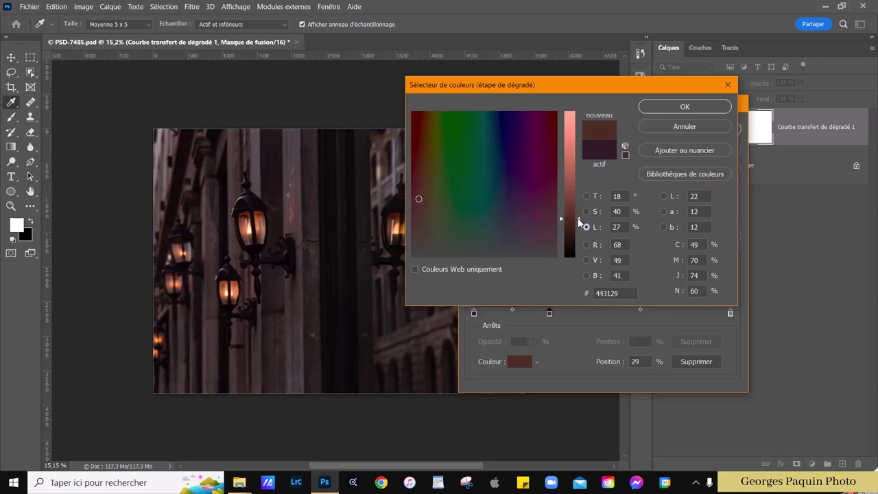
{"action": "left_click", "coordinate": [586, 211]}
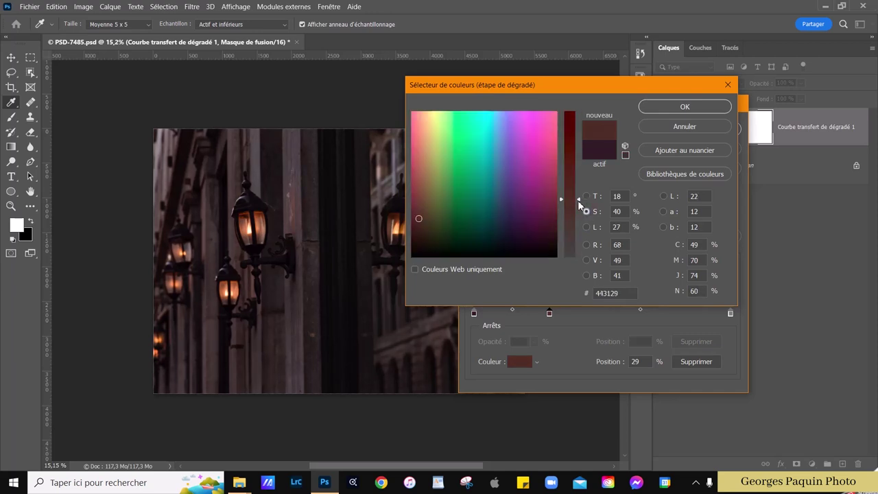
{"action": "left_click_drag", "start_coordinate": [580, 199], "coordinate": [579, 213]}
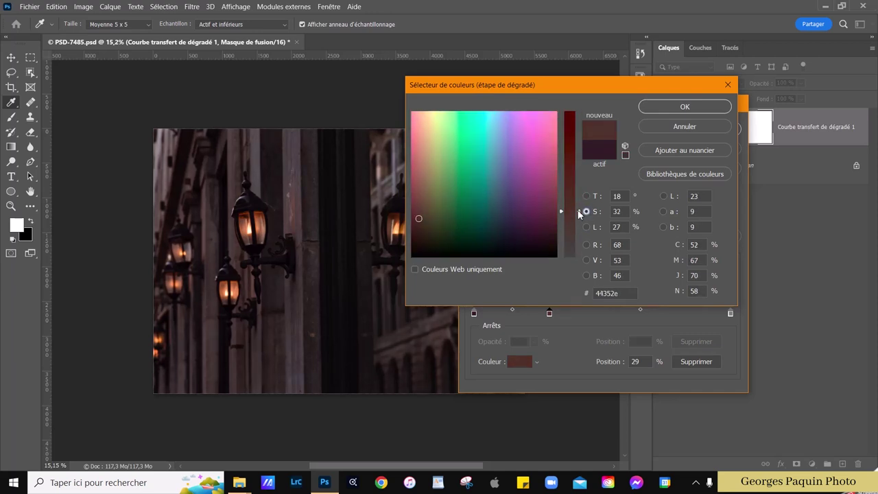
{"action": "left_click", "coordinate": [662, 110]}
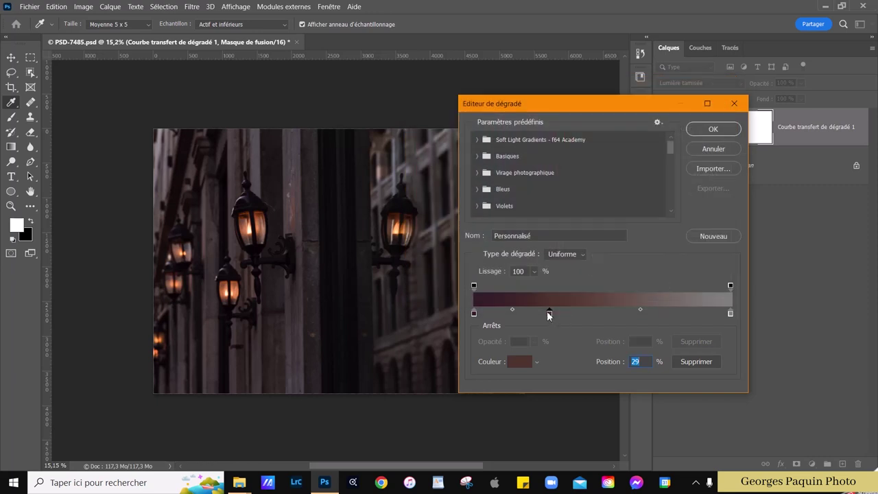
{"action": "mouse_move", "coordinate": [549, 314]}
{"action": "left_mouse_down"}
{"action": "mouse_move", "coordinate": [562, 314]}
{"action": "mouse_move", "coordinate": [521, 330]}
{"action": "left_mouse_up"}
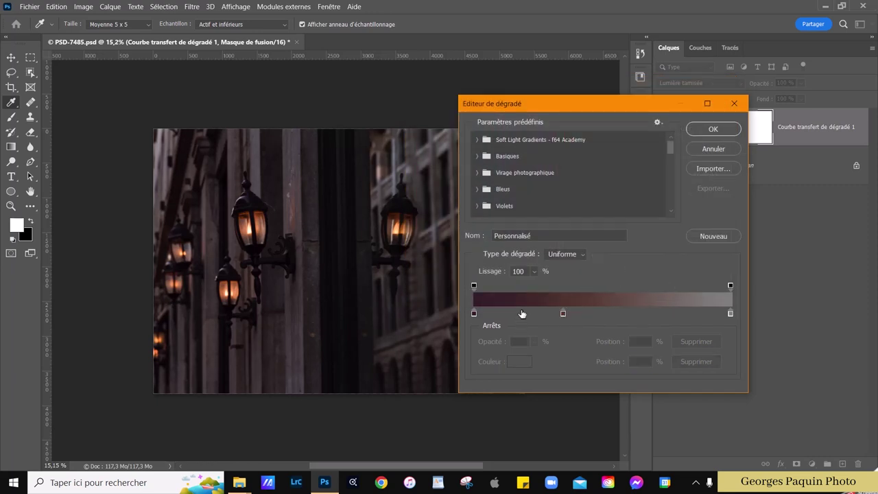
Shift the midpoint after the brown stop to 40%.
{"action": "left_click", "coordinate": [562, 314]}
{"action": "left_click", "coordinate": [518, 310]}
{"action": "left_click_drag", "start_coordinate": [519, 310], "coordinate": [509, 310]}
Add a new colour stop to the gradient and colour it olive.
{"action": "left_click_drag", "start_coordinate": [656, 314], "coordinate": [662, 317]}
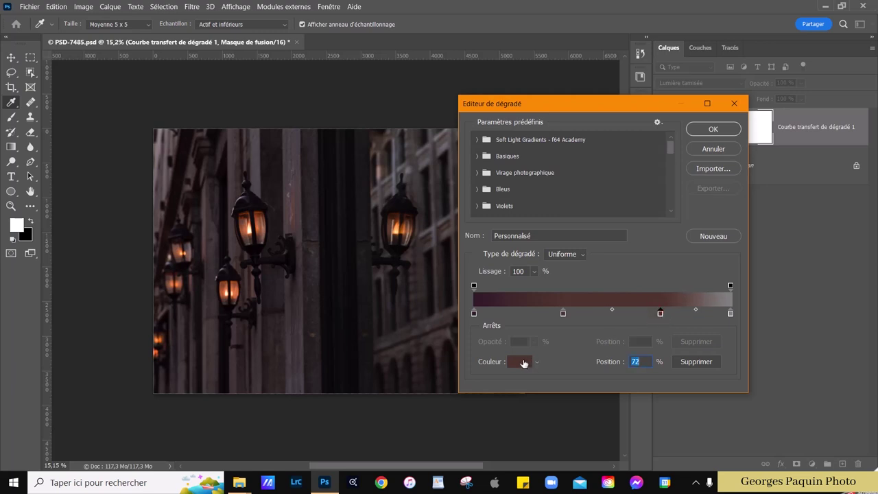
{"action": "left_click", "coordinate": [523, 363]}
{"action": "left_click", "coordinate": [586, 196]}
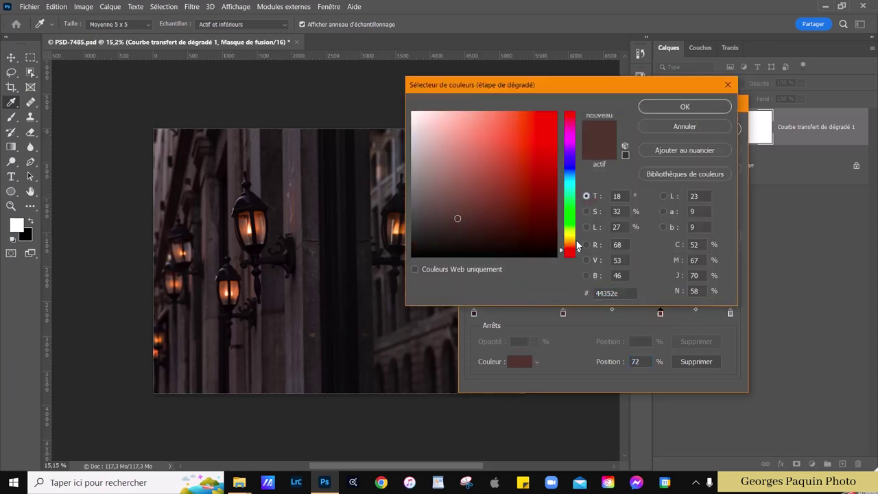
{"action": "left_click_drag", "start_coordinate": [576, 244], "coordinate": [579, 235]}
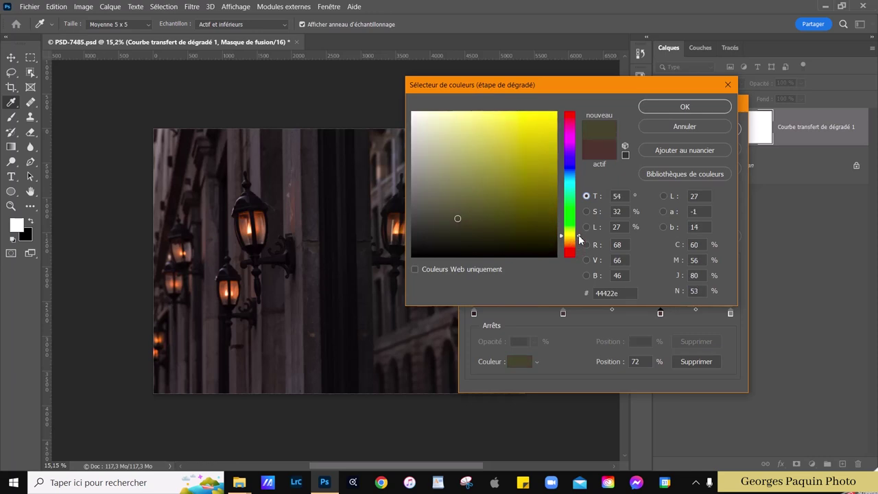
{"action": "left_click", "coordinate": [471, 168]}
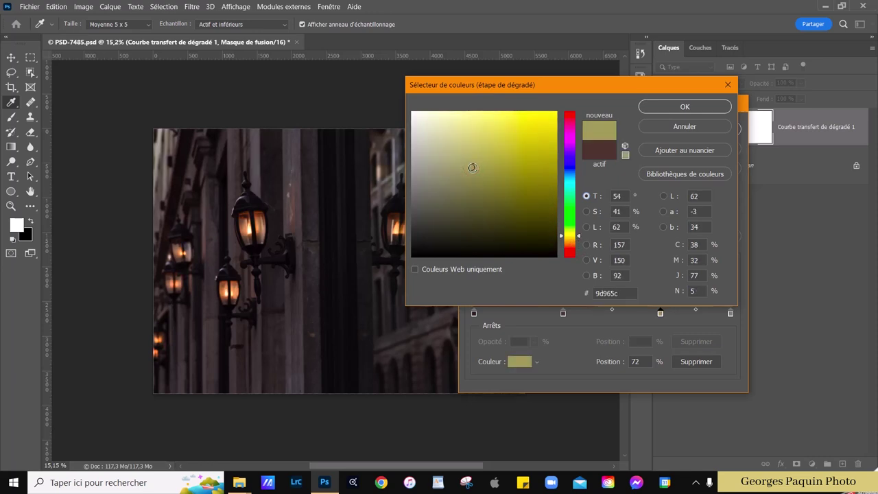
{"action": "left_click", "coordinate": [455, 170]}
{"action": "left_click", "coordinate": [685, 106]}
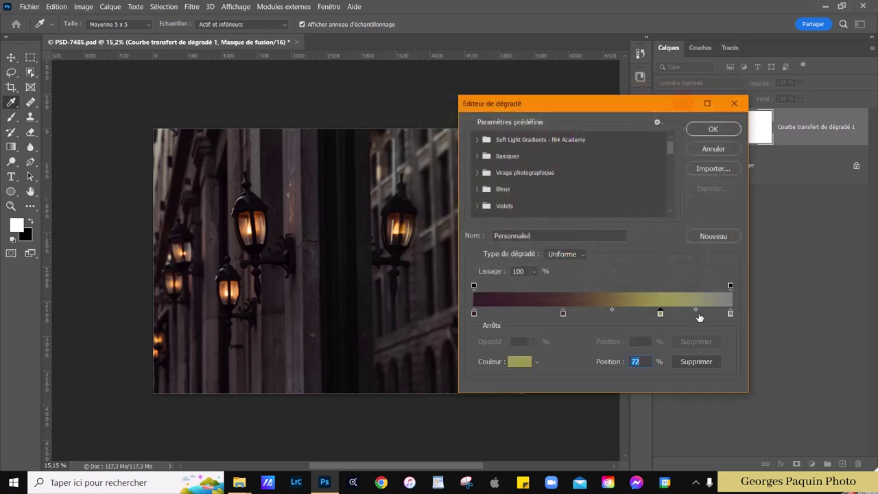
Move the olive stop to 80%, darken it slightly to 8f8850, and apply the gradient.
{"action": "left_click_drag", "start_coordinate": [660, 314], "coordinate": [678, 315]}
{"action": "left_click", "coordinate": [516, 361]}
{"action": "left_click", "coordinate": [586, 227]}
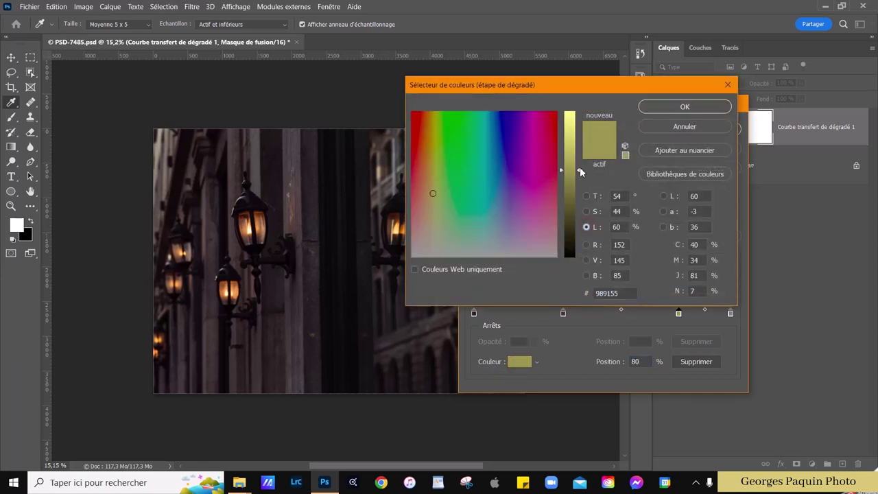
{"action": "mouse_move", "coordinate": [580, 171]}
{"action": "left_mouse_down"}
{"action": "mouse_move", "coordinate": [581, 198]}
{"action": "mouse_move", "coordinate": [580, 179]}
{"action": "left_mouse_up"}
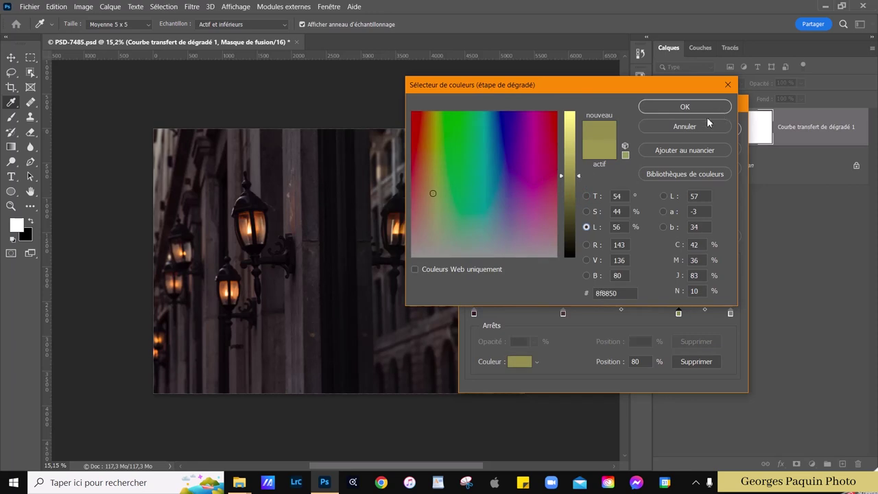
{"action": "left_click", "coordinate": [684, 107]}
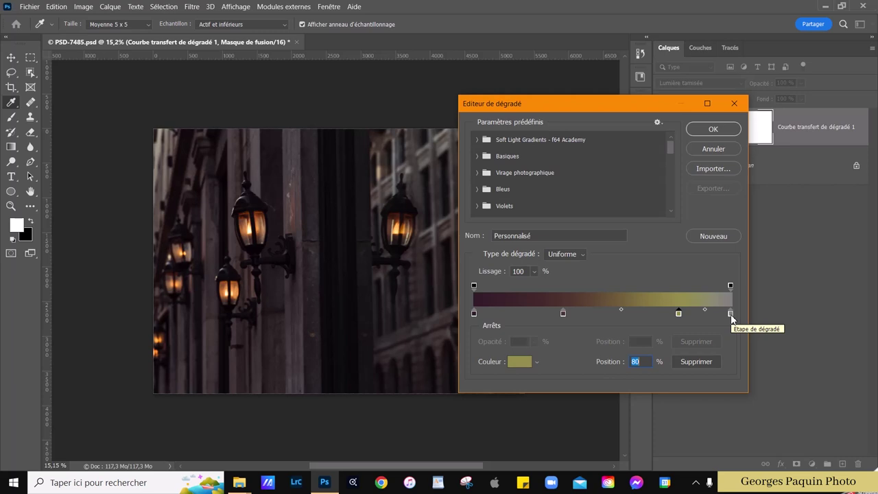
{"action": "left_click", "coordinate": [713, 129]}
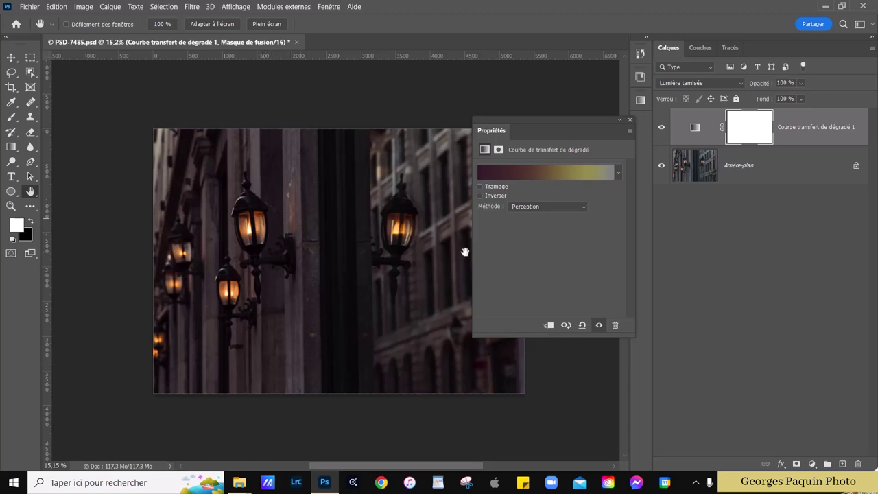
Toggle the gradient map off and on twice to compare the toning.
{"action": "left_click", "coordinate": [599, 326]}
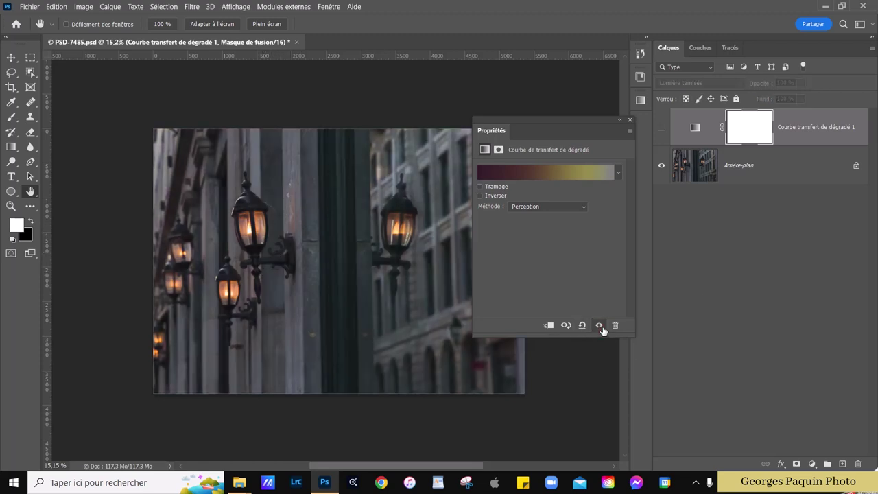
{"action": "left_click", "coordinate": [600, 328]}
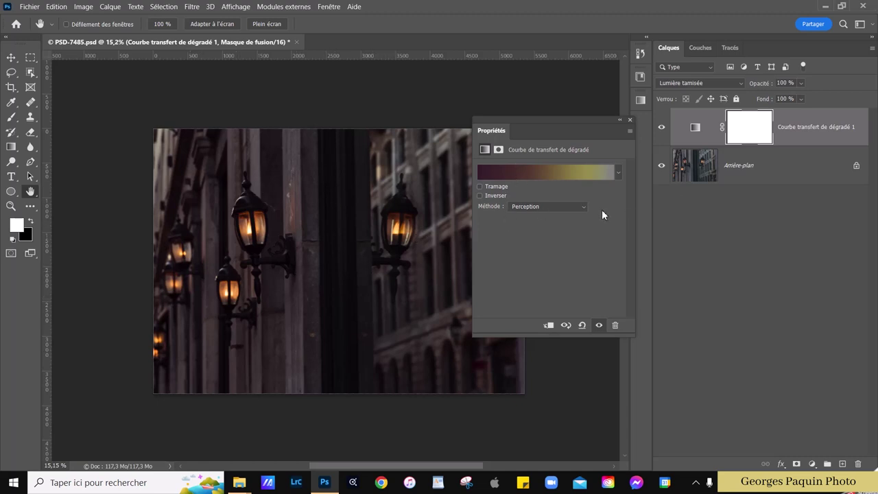
{"action": "left_click", "coordinate": [599, 326]}
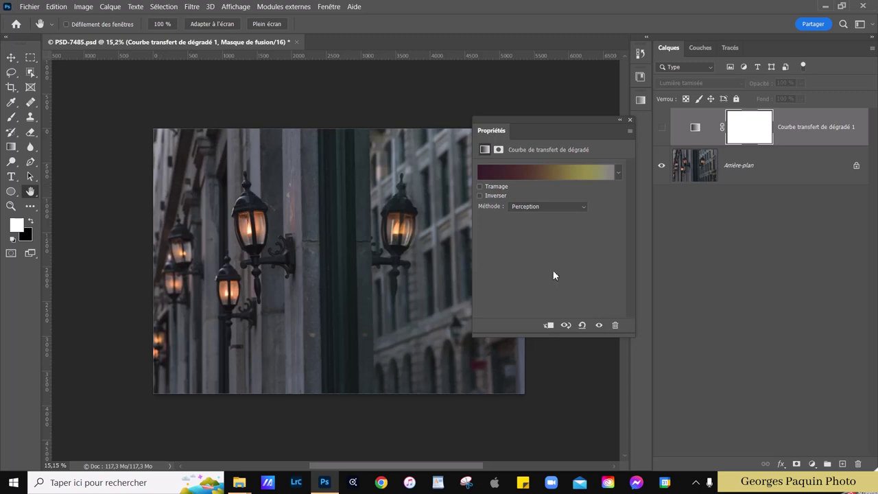
{"action": "left_click", "coordinate": [599, 326]}
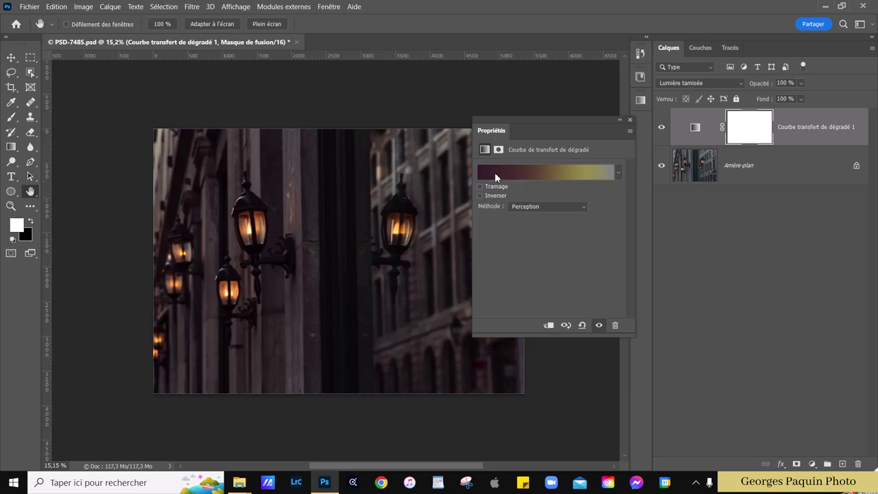
Close the first gradient map's properties and zoom in and out on the lanterns.
{"action": "left_click", "coordinate": [630, 121]}
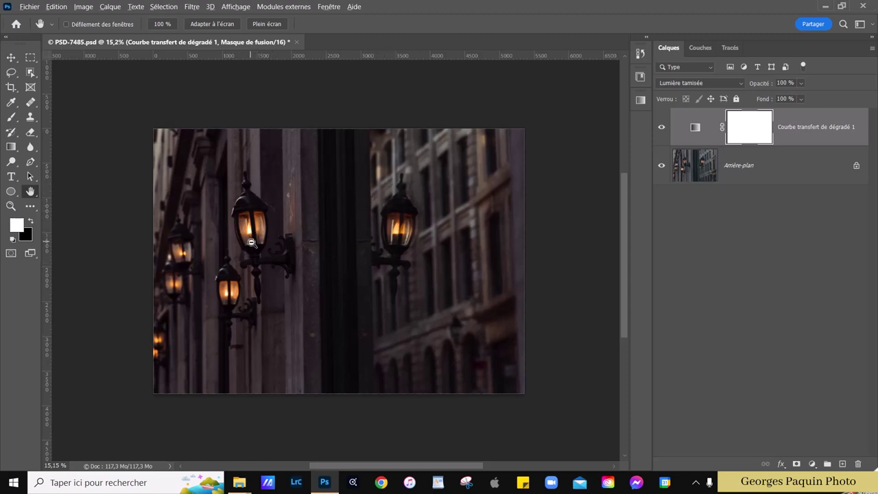
{"action": "scroll", "coordinate": [252, 238], "scroll_direction": "up", "scroll_amount": 2}
{"action": "scroll", "coordinate": [283, 206], "scroll_direction": "up", "scroll_amount": 2}
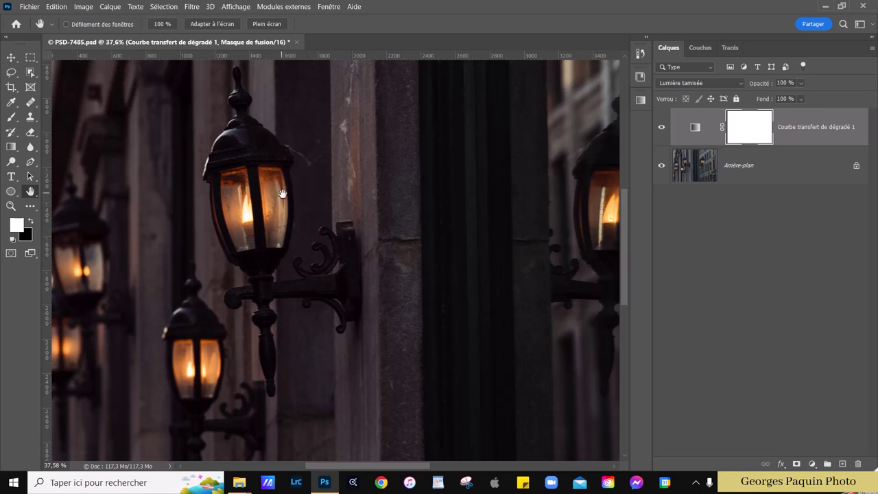
{"action": "scroll", "coordinate": [282, 194], "scroll_direction": "down", "scroll_amount": 1}
{"action": "scroll", "coordinate": [283, 194], "scroll_direction": "down", "scroll_amount": 1}
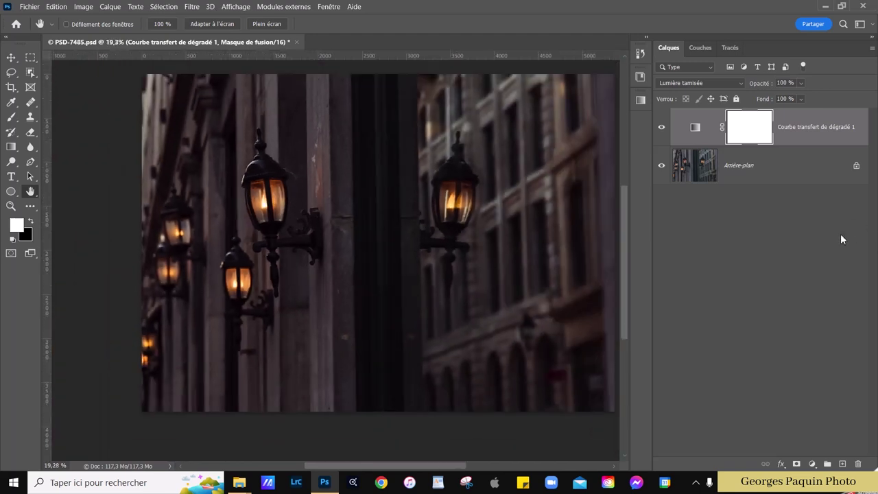
Add a second gradient map layer with a plain black-to-white gradient.
{"action": "left_click", "coordinate": [812, 464]}
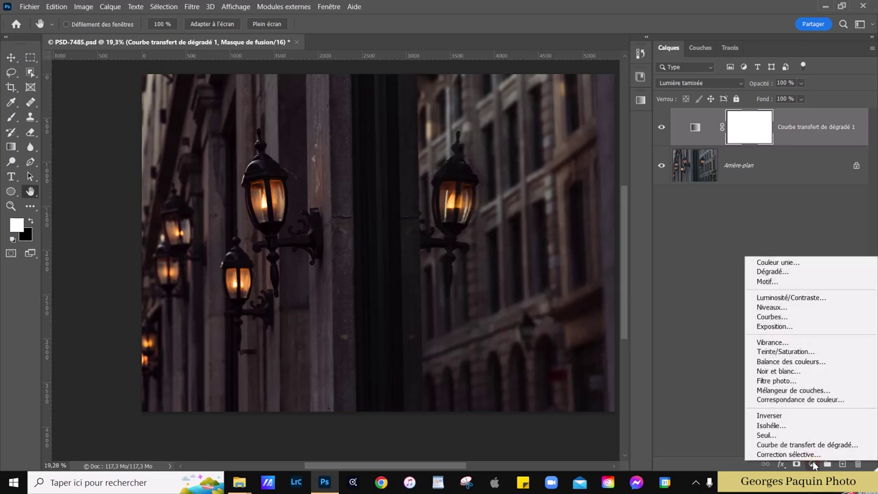
{"action": "left_click", "coordinate": [821, 445]}
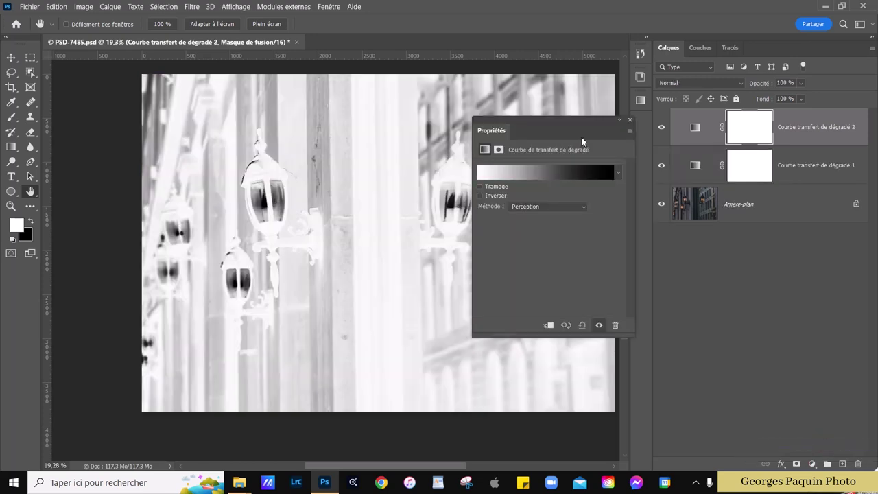
{"action": "left_click", "coordinate": [545, 174]}
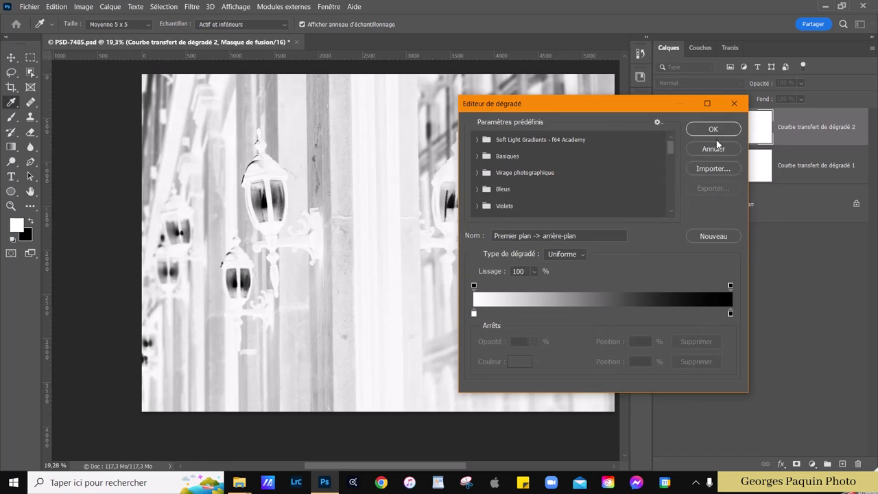
{"action": "left_click_drag", "start_coordinate": [730, 314], "coordinate": [538, 313]}
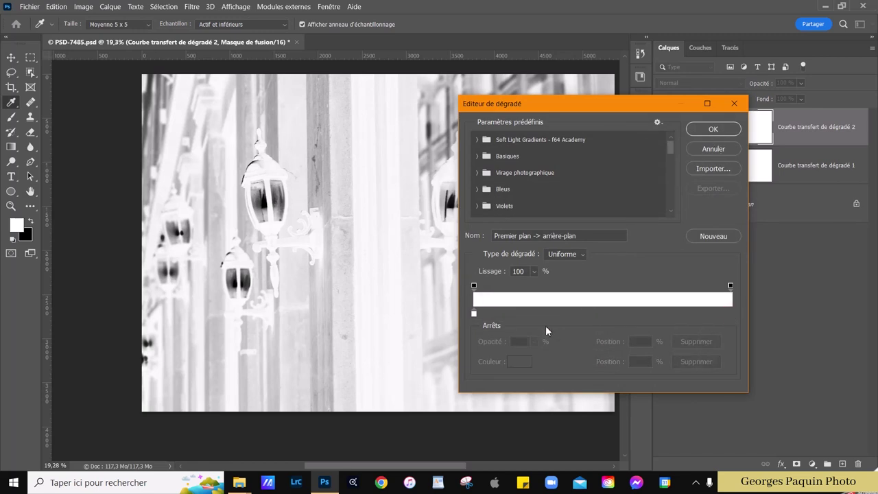
{"action": "left_click_drag", "start_coordinate": [473, 314], "coordinate": [779, 309]}
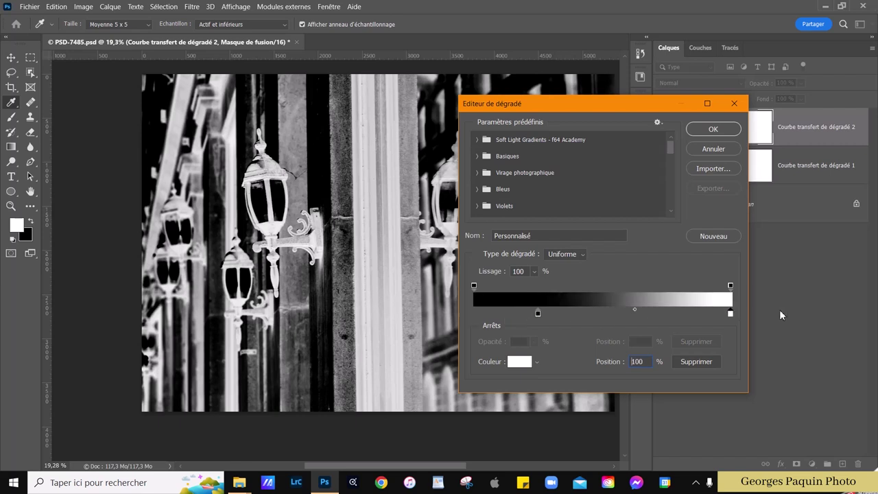
{"action": "left_click_drag", "start_coordinate": [538, 313], "coordinate": [473, 313]}
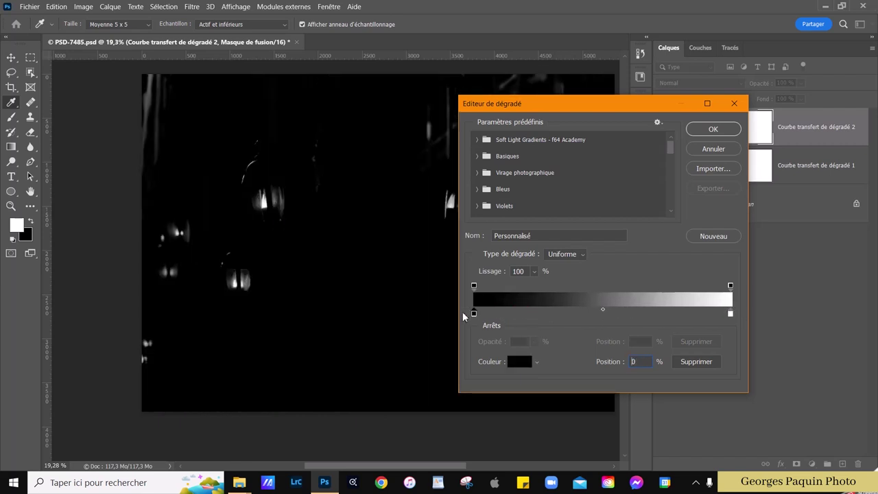
{"action": "left_click", "coordinate": [711, 130]}
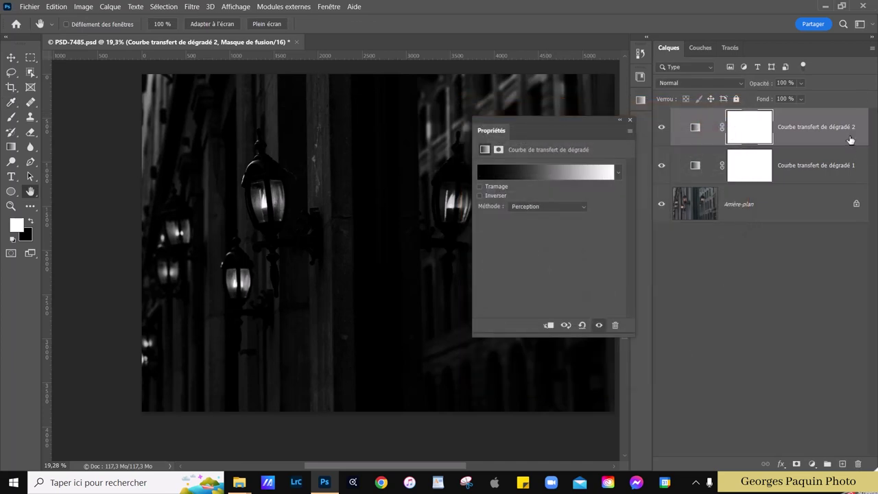
Blend the new gradient map in Soft Light and compare it on and off around the lanterns.
{"action": "left_click", "coordinate": [675, 83]}
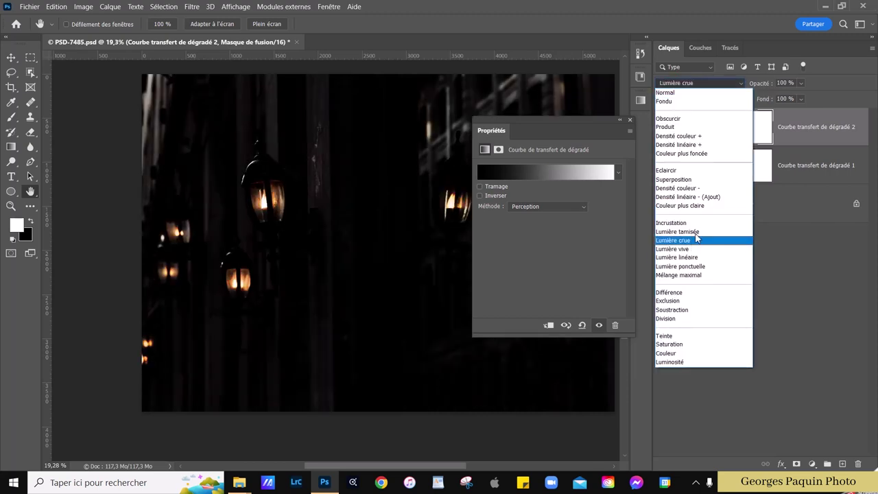
{"action": "left_click", "coordinate": [693, 232]}
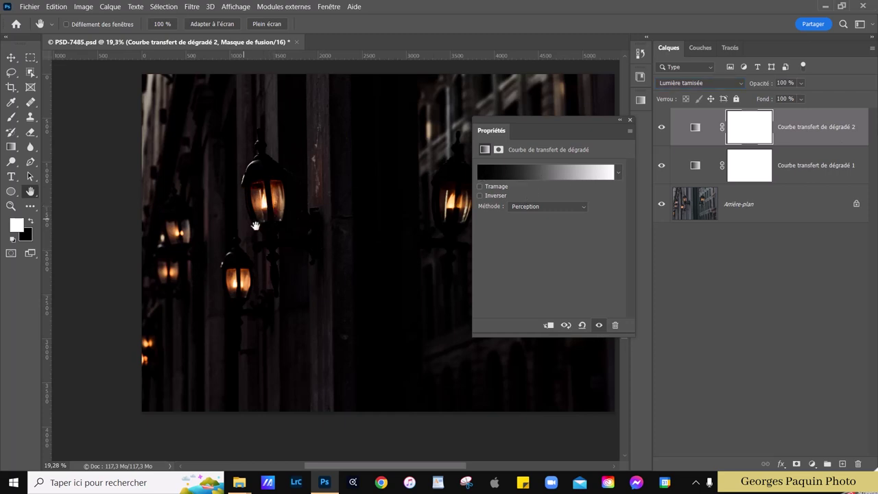
{"action": "left_click", "coordinate": [599, 325]}
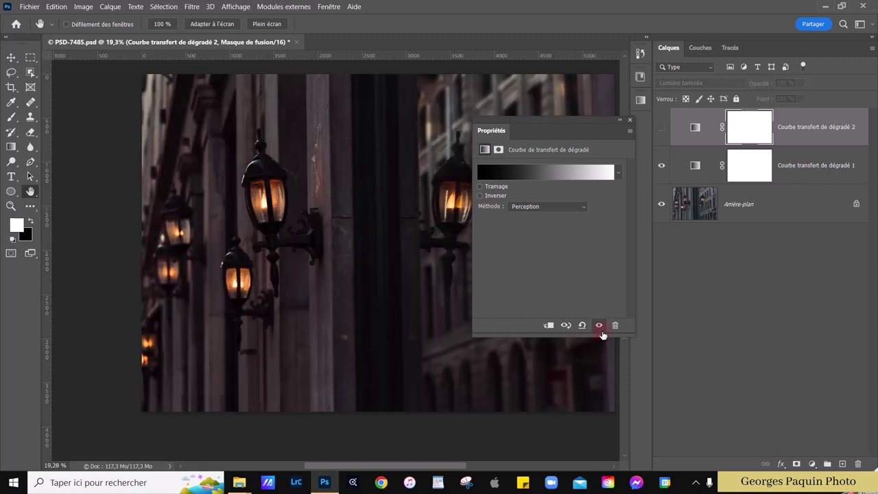
{"action": "left_click", "coordinate": [253, 203], "text": "ctrl"}
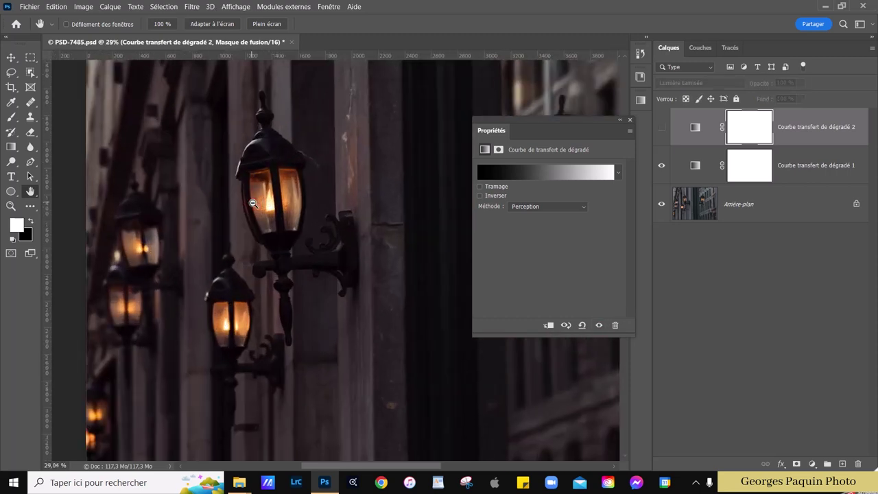
{"action": "left_click", "coordinate": [599, 325]}
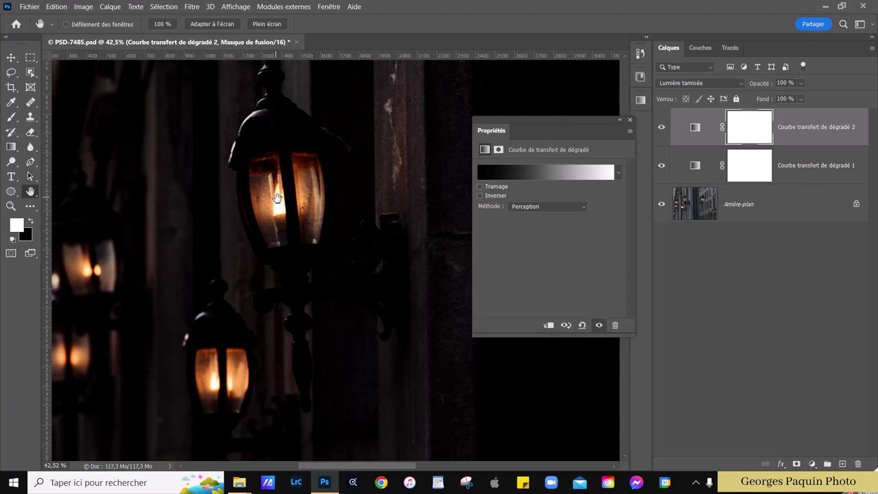
{"action": "scroll", "coordinate": [278, 198], "scroll_direction": "down", "scroll_amount": 2}
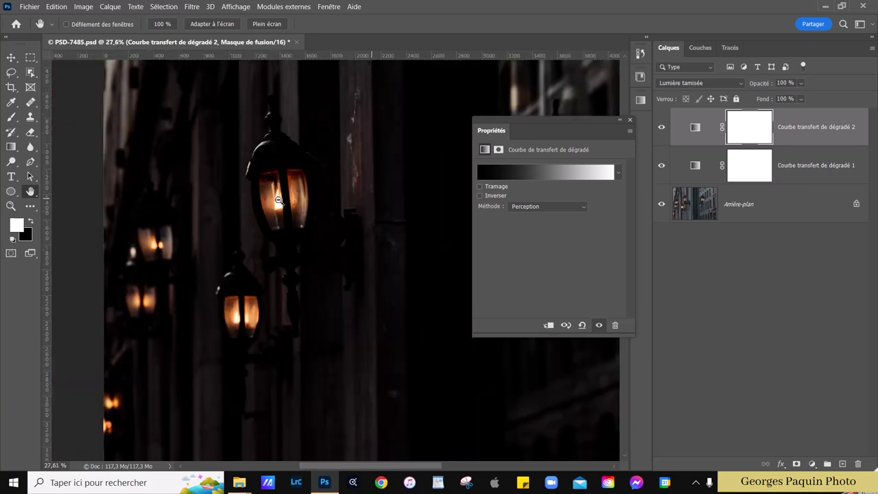
{"action": "left_click", "coordinate": [599, 326]}
{"action": "left_click", "coordinate": [602, 327]}
{"action": "left_click", "coordinate": [547, 173]}
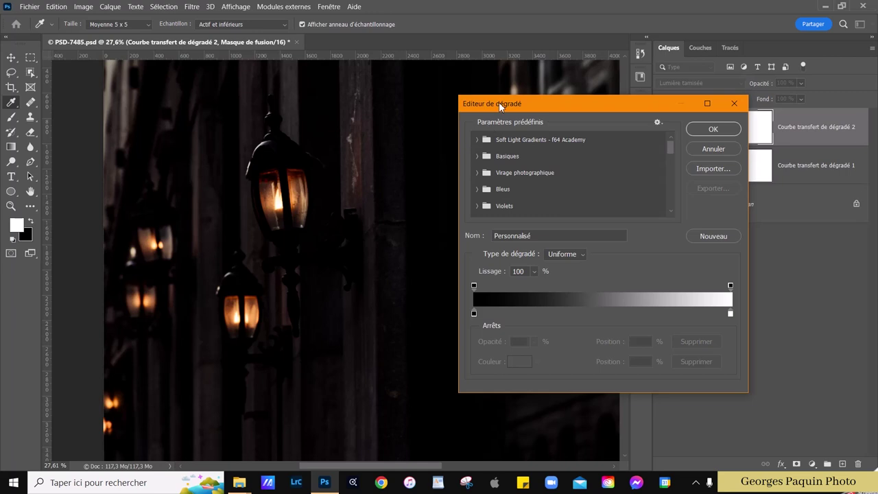
Add a mid-gradient colour stop at 49% set to peach e8ba8c.
{"action": "left_click", "coordinate": [601, 311]}
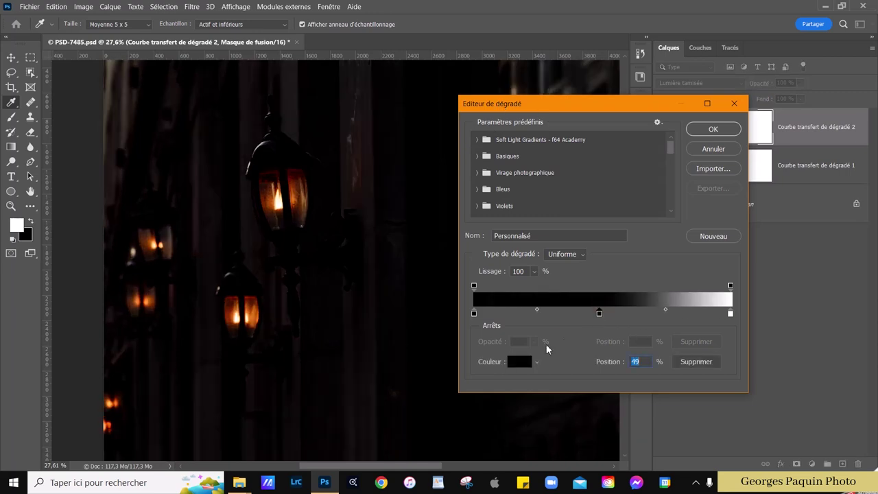
{"action": "left_click", "coordinate": [520, 361]}
{"action": "left_click", "coordinate": [586, 196]}
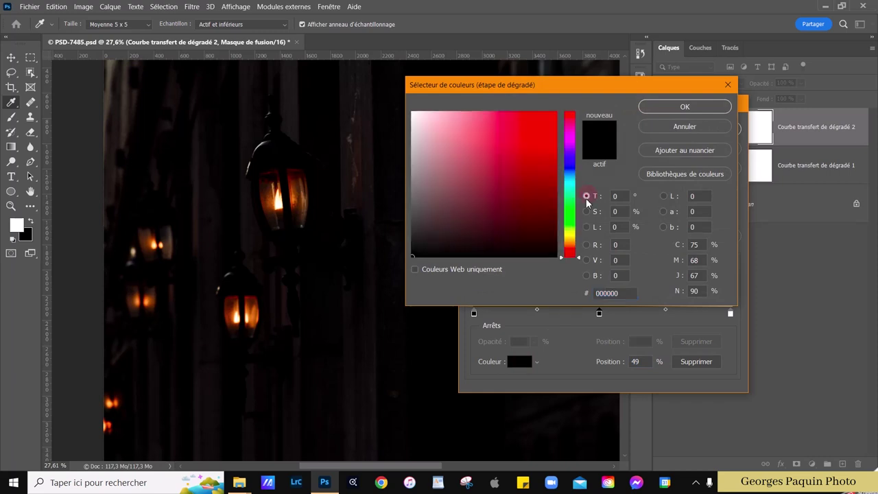
{"action": "left_click", "coordinate": [576, 245]}
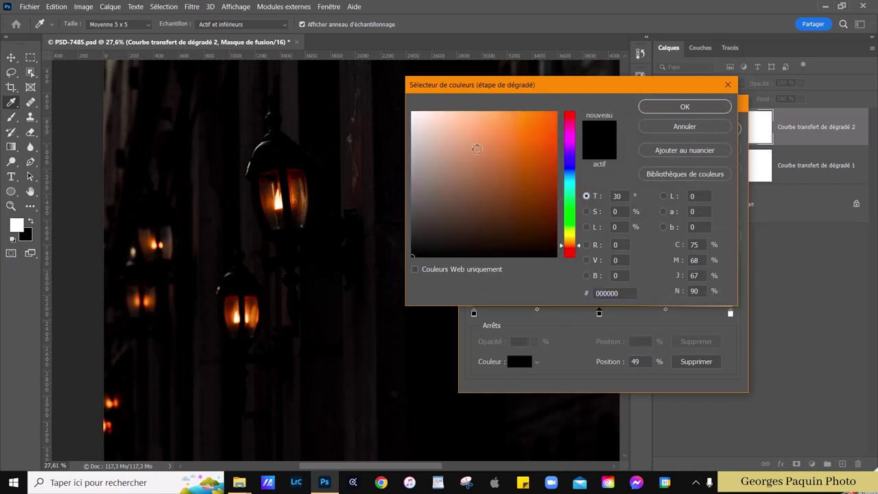
{"action": "left_click", "coordinate": [469, 141]}
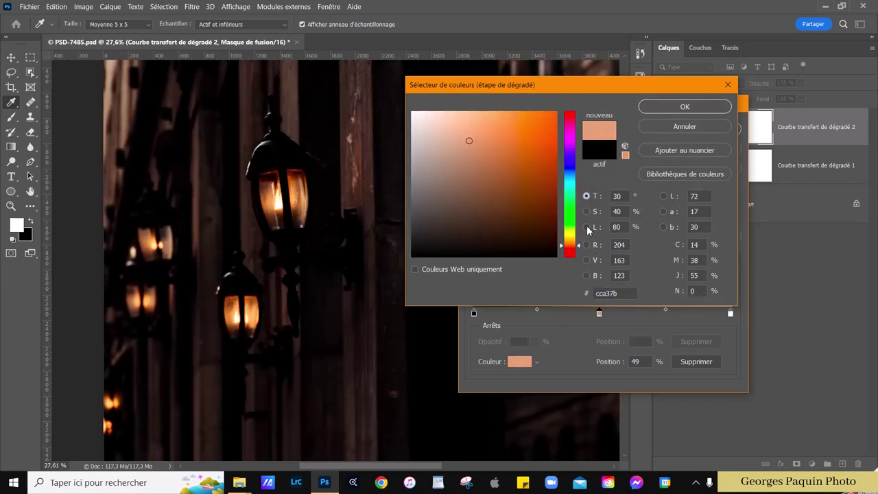
{"action": "left_click", "coordinate": [587, 227]}
{"action": "left_click_drag", "start_coordinate": [579, 143], "coordinate": [580, 125]}
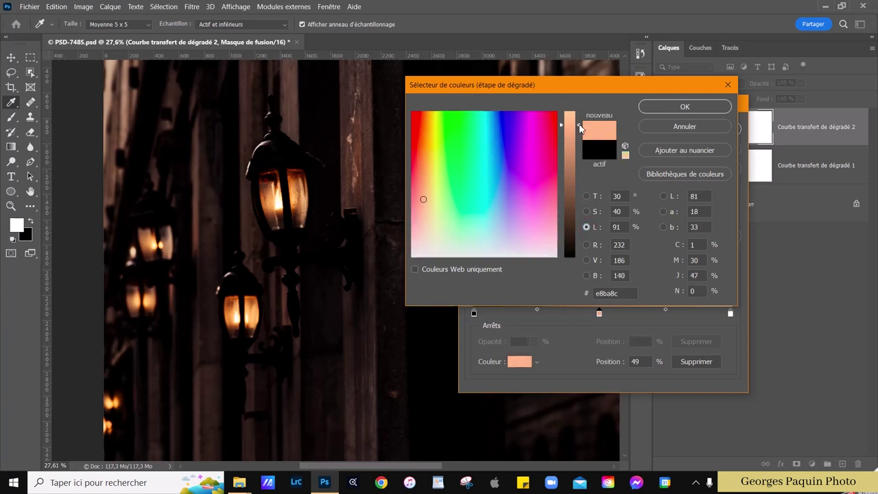
{"action": "left_click", "coordinate": [684, 105]}
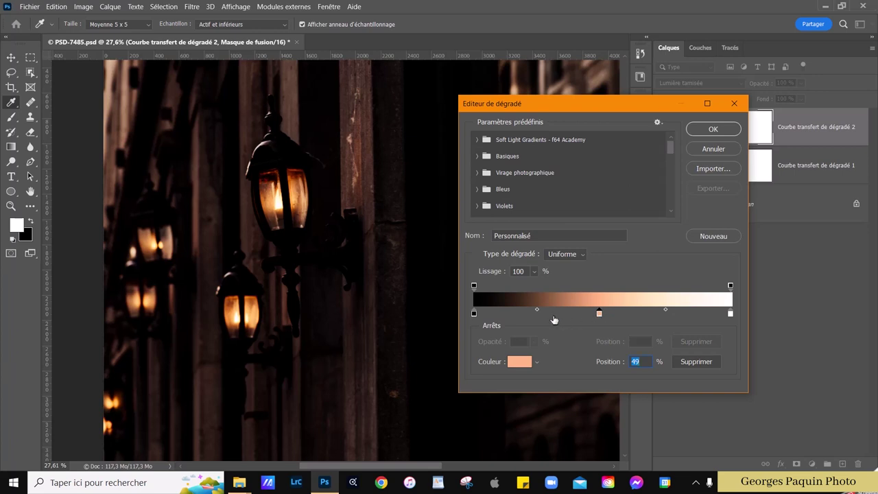
Pull the left midpoint toward black, push the right toward white, and apply the gradient.
{"action": "left_click_drag", "start_coordinate": [537, 310], "coordinate": [518, 312]}
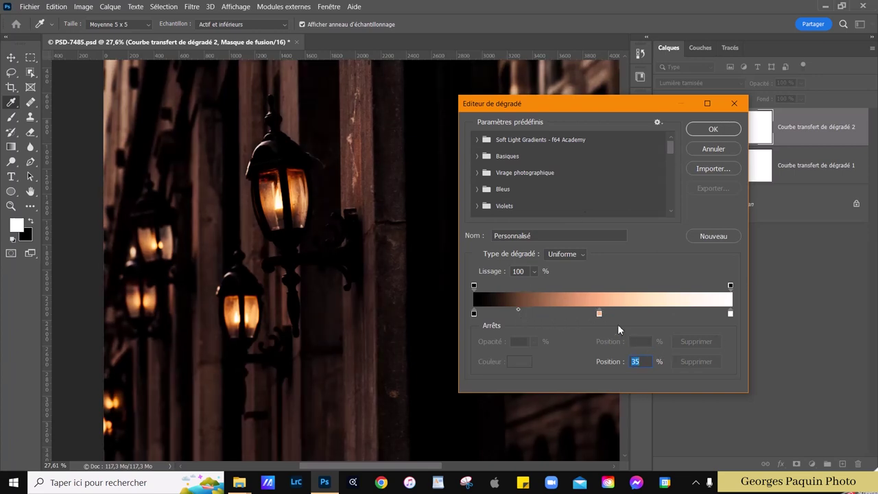
{"action": "left_click", "coordinate": [599, 314]}
{"action": "left_click_drag", "start_coordinate": [666, 310], "coordinate": [692, 310]}
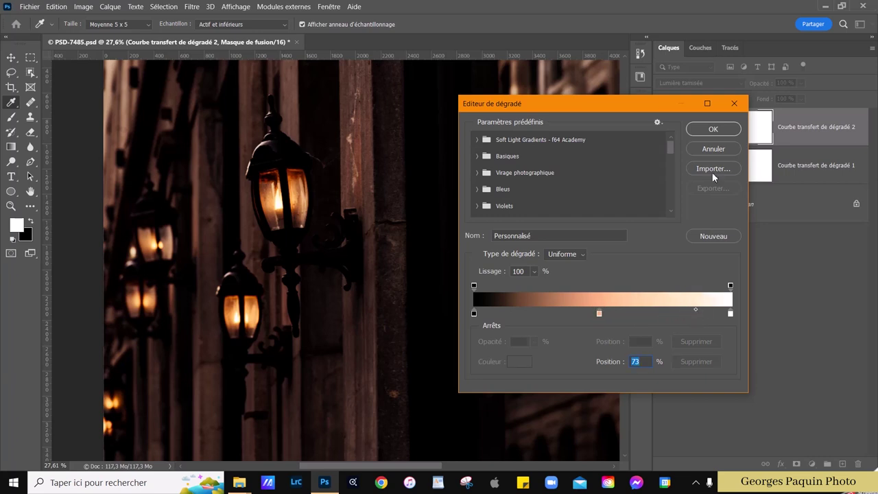
{"action": "left_click", "coordinate": [713, 129]}
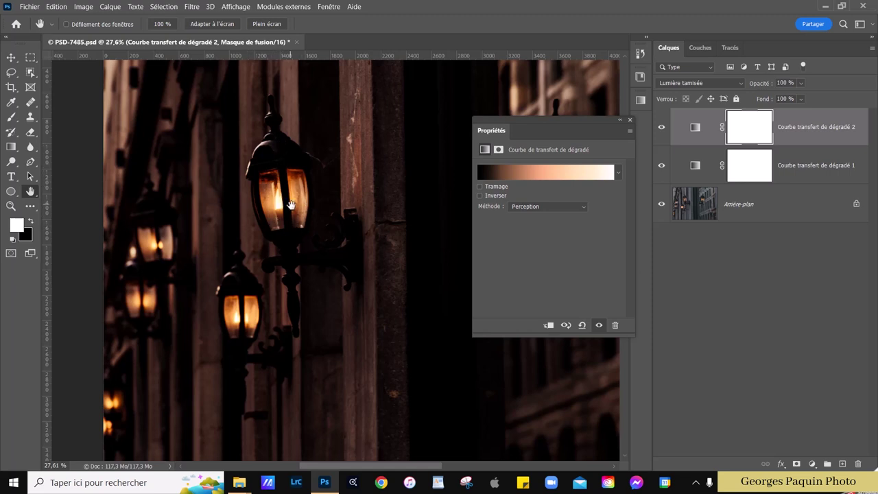
Compare the peach gradient map on and off, close its properties, and zoom out.
{"action": "left_click", "coordinate": [599, 326]}
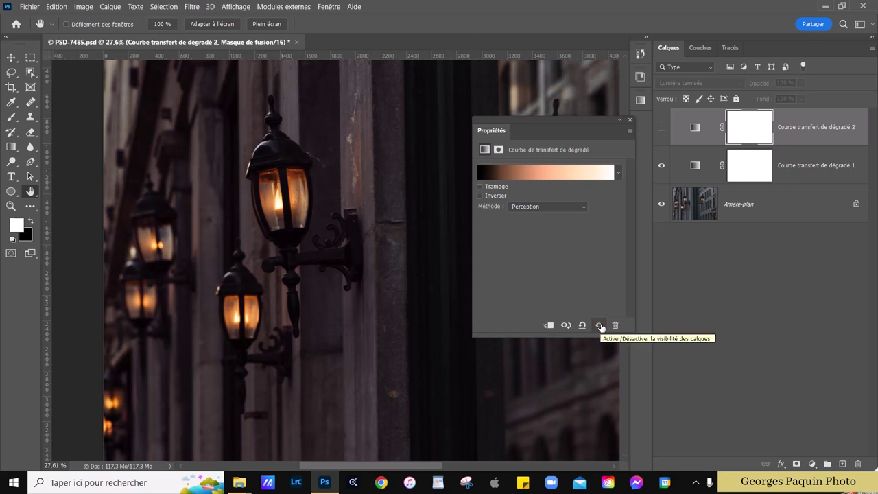
{"action": "left_click", "coordinate": [599, 326]}
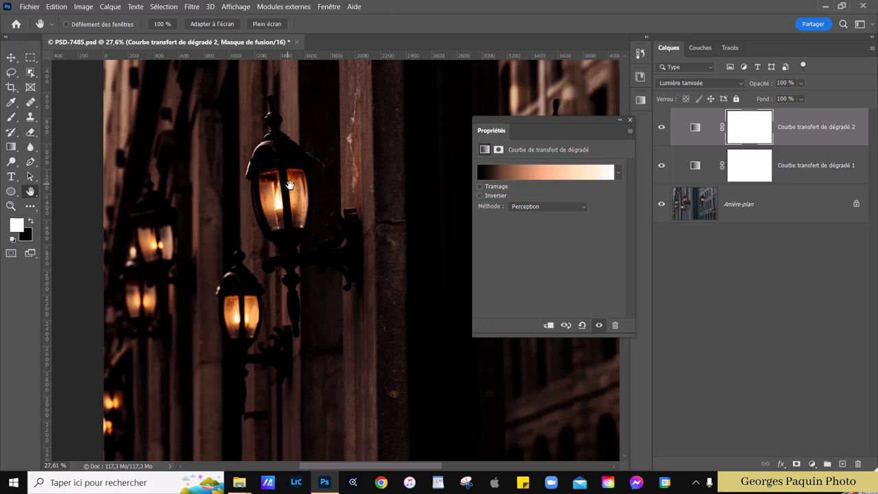
{"action": "left_click", "coordinate": [627, 122]}
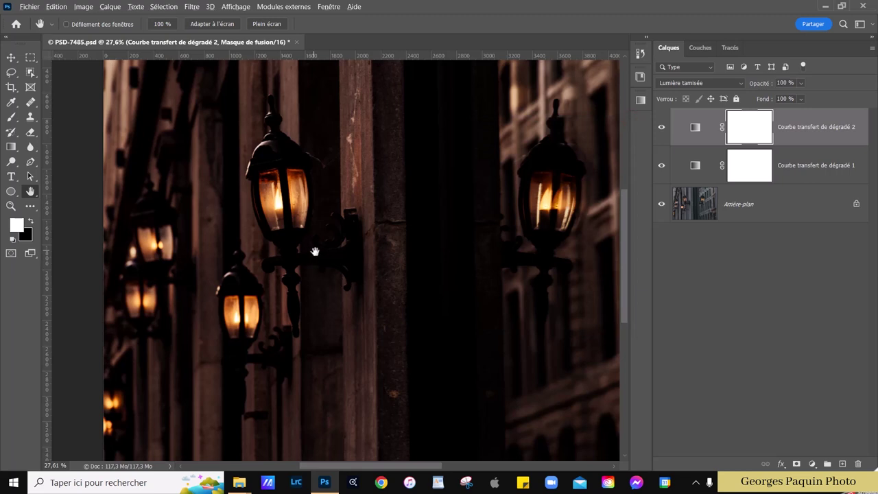
{"action": "scroll", "coordinate": [315, 252], "scroll_direction": "down", "scroll_amount": 2}
{"action": "scroll", "coordinate": [315, 252], "scroll_direction": "down", "scroll_amount": 1}
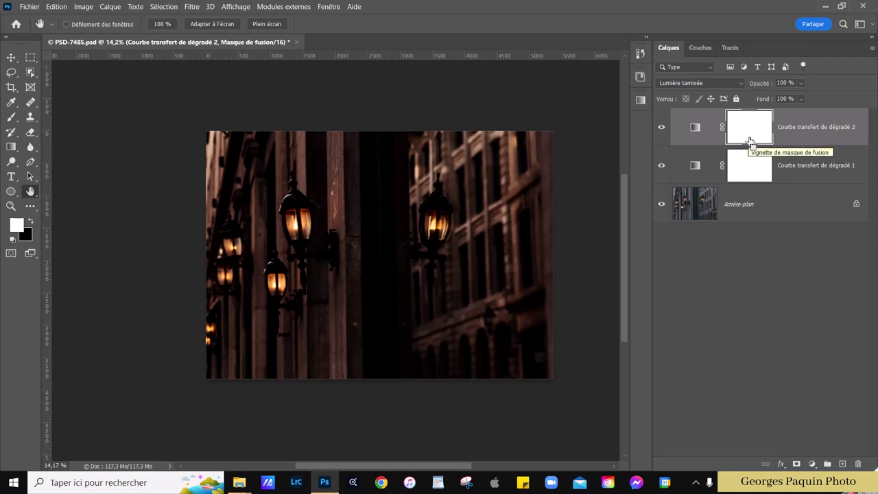
Invert the Gradient Map 2 mask to black, hiding the second map.
{"action": "left_click_drag", "start_coordinate": [749, 141], "coordinate": [750, 143]}
{"action": "key", "text": "ctrl+i"}
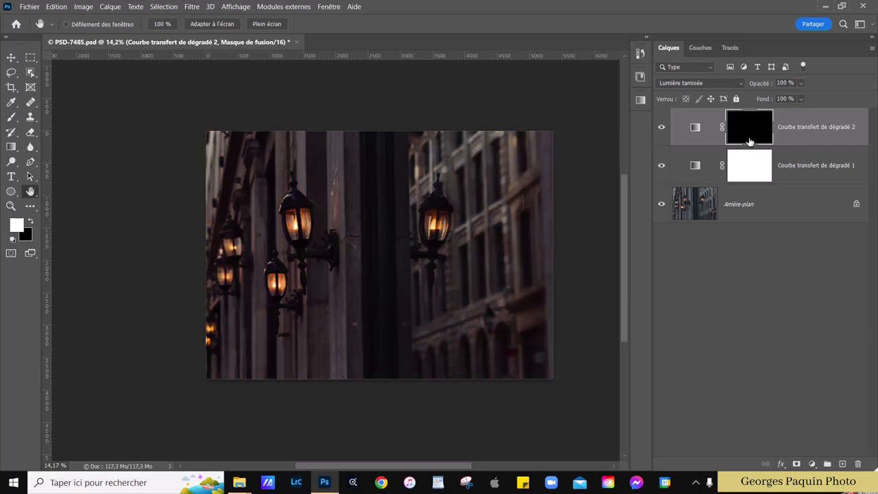
{"action": "left_click", "coordinate": [310, 216]}
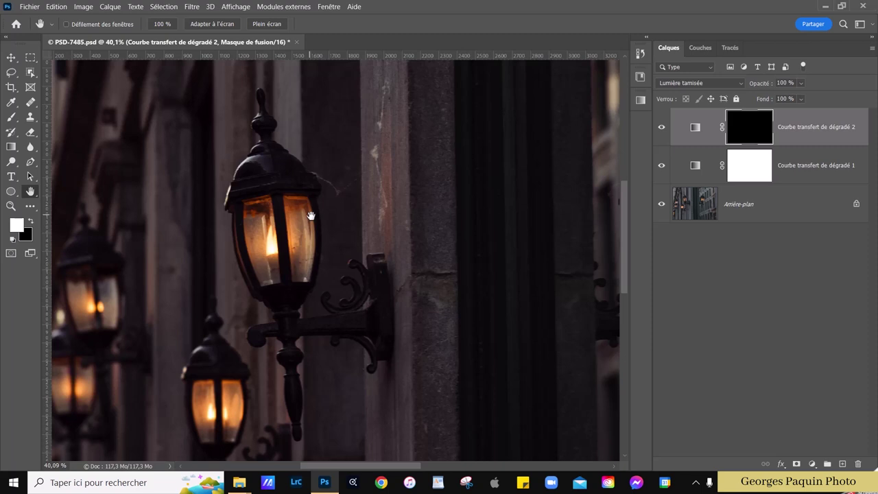
Set up a soft brush at 940 px with 49% flow.
{"action": "key", "text": "b"}
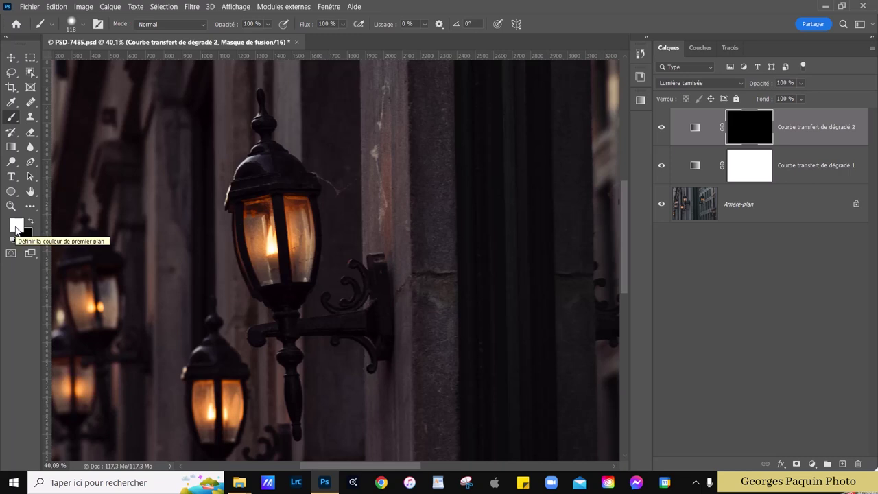
{"action": "mouse_move", "coordinate": [280, 235]}
{"action": "left_mouse_down"}
{"action": "mouse_move", "coordinate": [364, 247]}
{"action": "mouse_move", "coordinate": [365, 115]}
{"action": "left_mouse_up"}
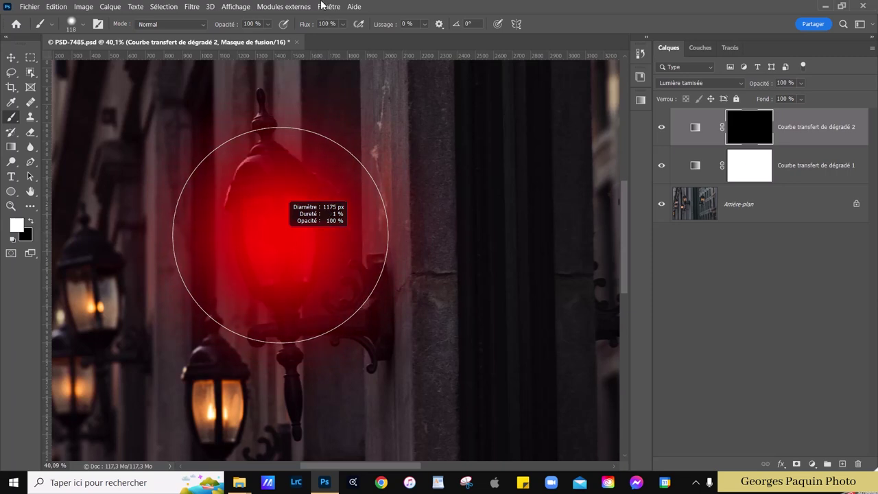
{"action": "left_click_drag", "start_coordinate": [364, 115], "coordinate": [321, 6]}
{"action": "left_click_drag", "start_coordinate": [263, 235], "coordinate": [252, 184]}
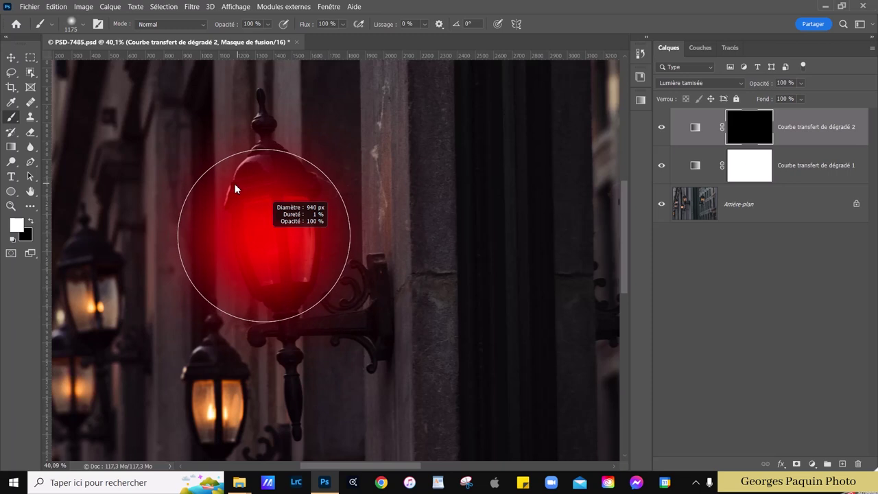
{"action": "left_click_drag", "start_coordinate": [252, 184], "coordinate": [238, 186]}
{"action": "left_click", "coordinate": [342, 24]}
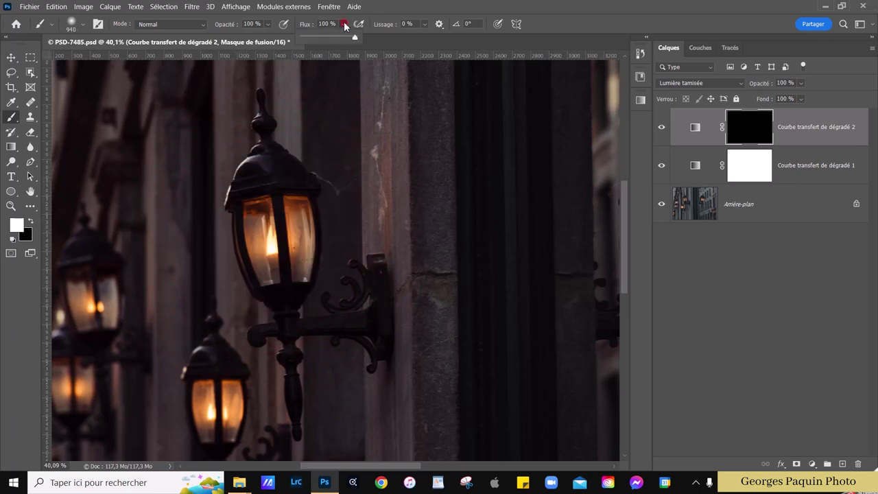
{"action": "left_click_drag", "start_coordinate": [354, 38], "coordinate": [343, 38]}
Paint white on the mask over the large, lower and right lanterns.
{"action": "left_click_drag", "start_coordinate": [294, 235], "coordinate": [300, 230]}
{"action": "left_click", "coordinate": [274, 237]}
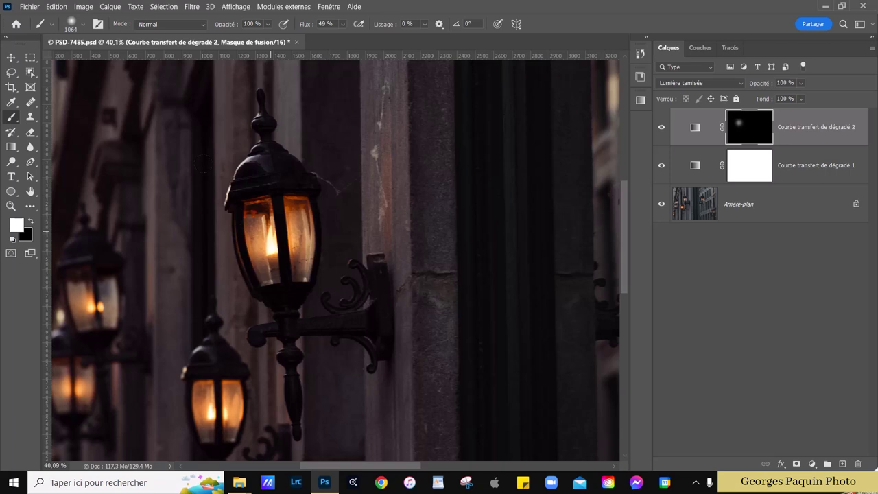
{"action": "scroll", "coordinate": [275, 233], "scroll_direction": "down", "scroll_amount": 3}
{"action": "left_click_drag", "start_coordinate": [237, 333], "coordinate": [232, 332]}
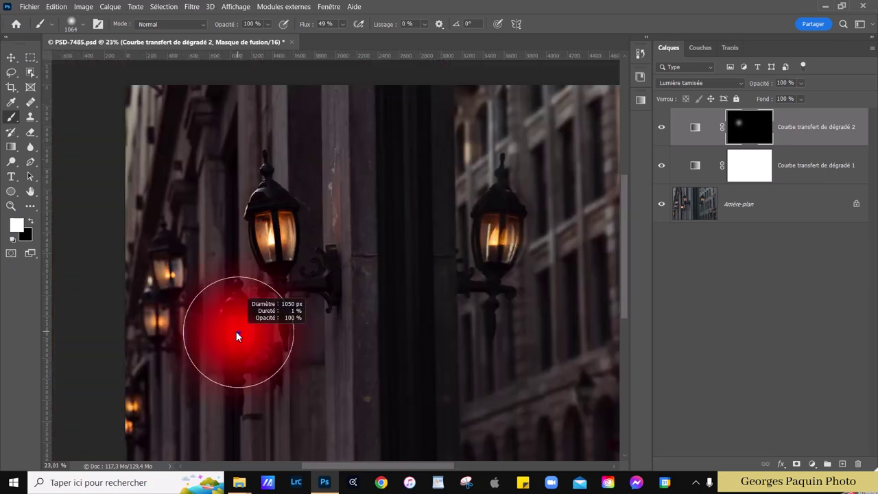
{"action": "left_click", "coordinate": [237, 331]}
{"action": "left_click", "coordinate": [497, 233]}
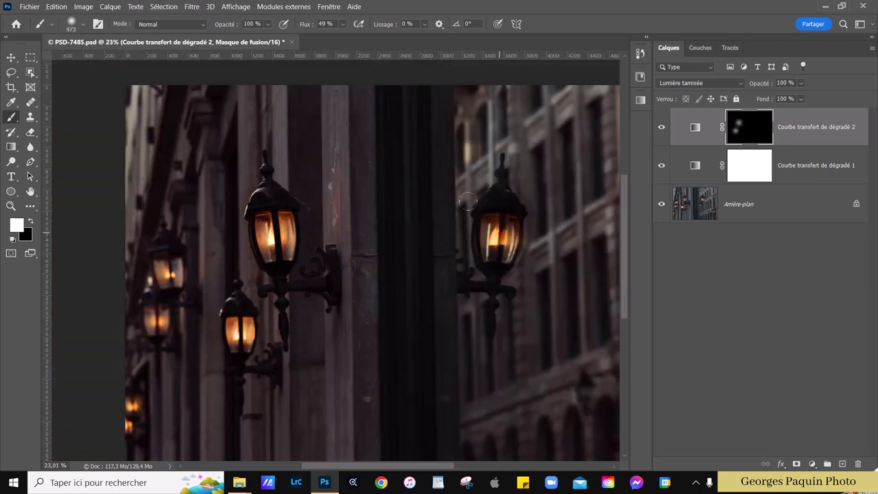
{"action": "left_click_drag", "start_coordinate": [137, 247], "coordinate": [152, 253]}
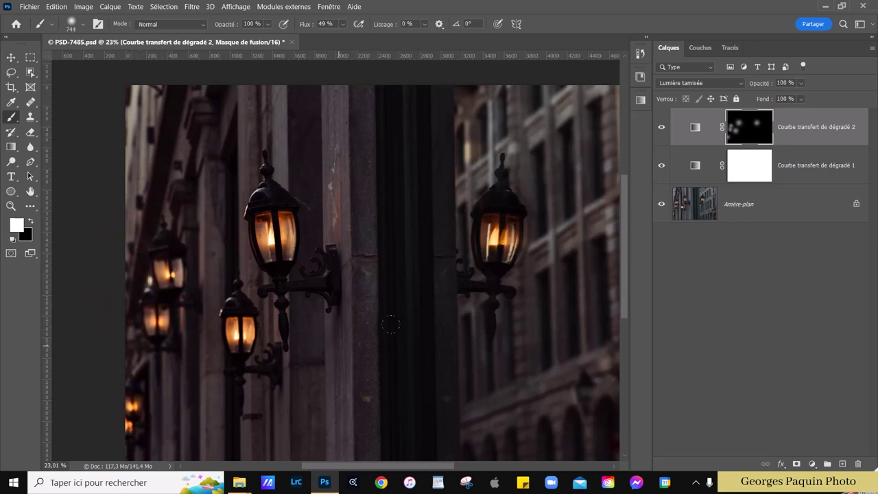
Paint more white over the upper-left, lower, right and lower-left lanterns with a 744 px brush.
{"action": "scroll", "coordinate": [251, 288], "scroll_direction": "down", "scroll_amount": 2}
{"action": "scroll", "coordinate": [254, 284], "scroll_direction": "up", "scroll_amount": 1}
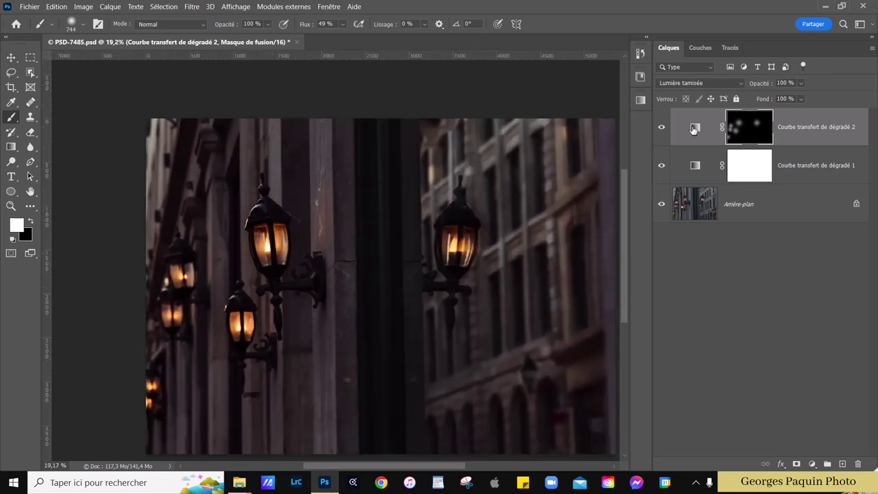
{"action": "scroll", "coordinate": [233, 236], "scroll_direction": "up", "scroll_amount": 2}
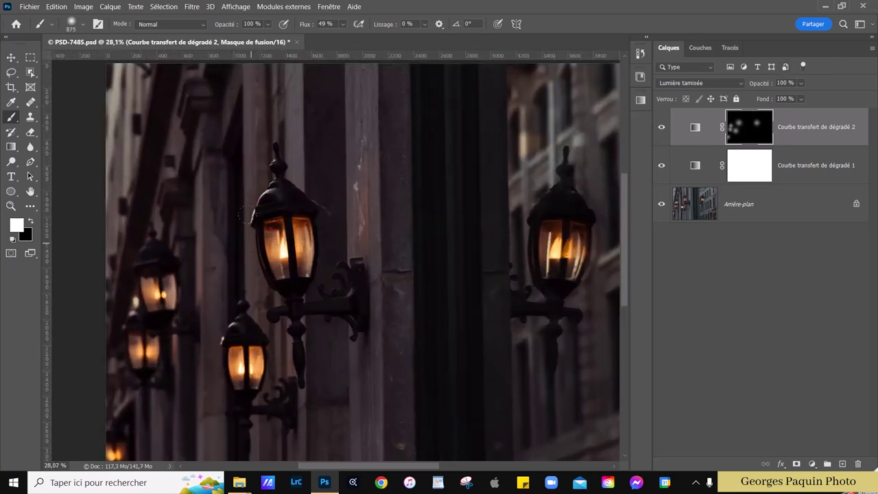
{"action": "left_click", "coordinate": [288, 248]}
{"action": "left_click_drag", "start_coordinate": [237, 360], "coordinate": [255, 363]}
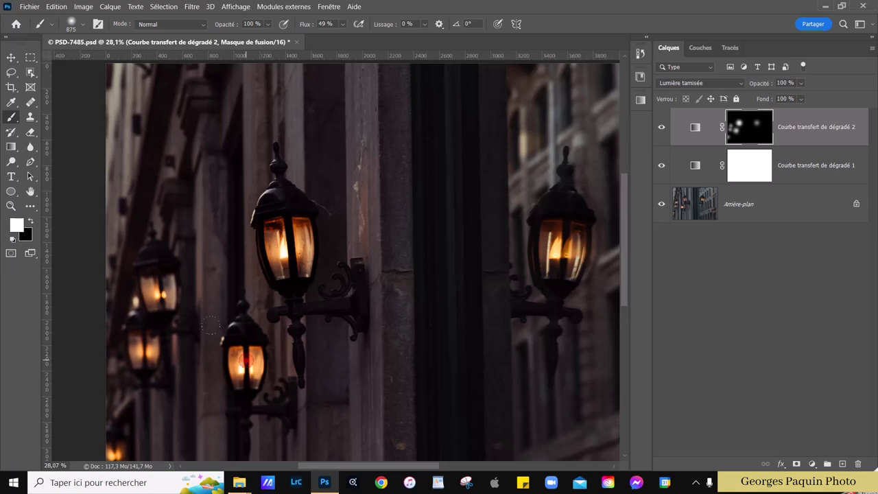
{"action": "left_click", "coordinate": [567, 249]}
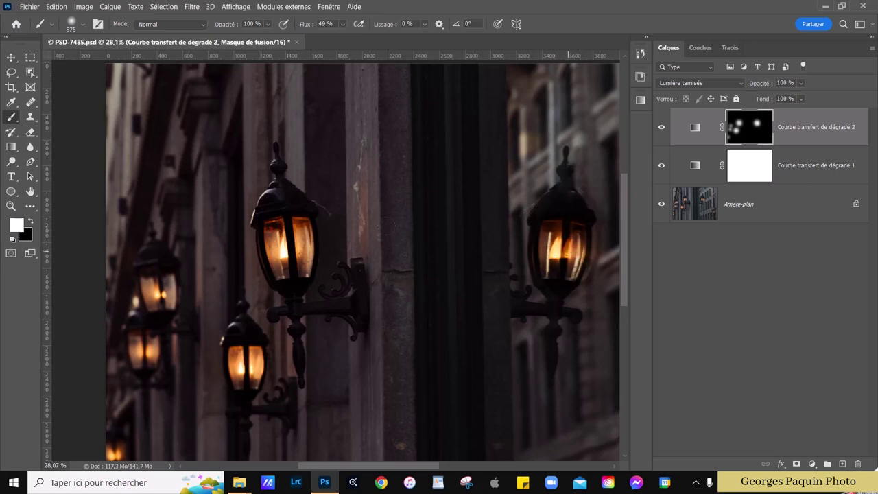
{"action": "left_click", "coordinate": [148, 349]}
Toggle the second gradient map off and on to compare, then zoom out.
{"action": "left_click", "coordinate": [661, 128]}
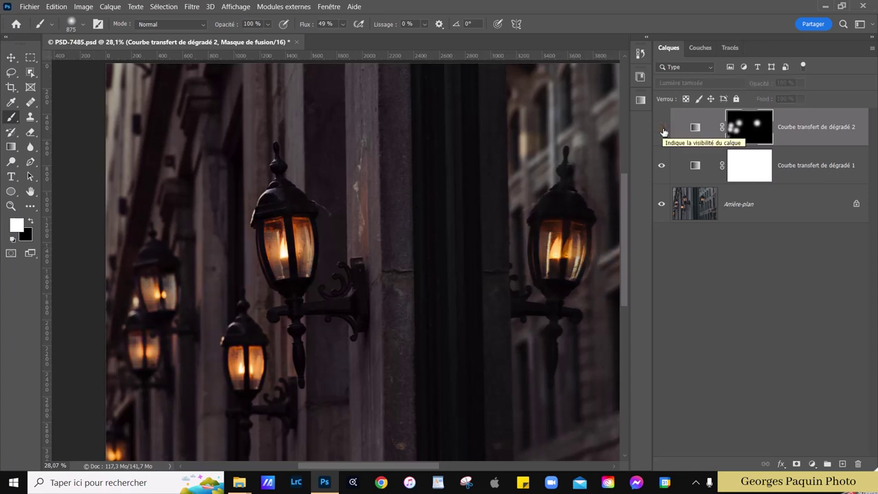
{"action": "left_click", "coordinate": [662, 128]}
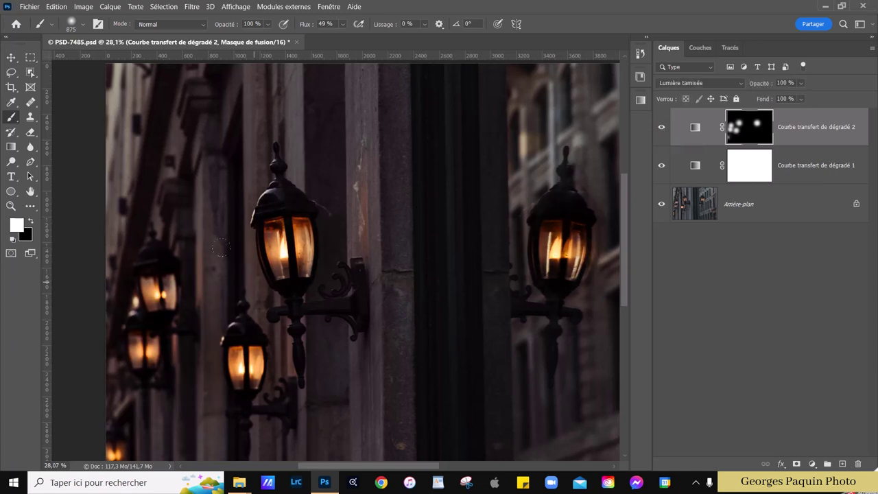
{"action": "scroll", "coordinate": [288, 276], "scroll_direction": "down", "scroll_amount": 5}
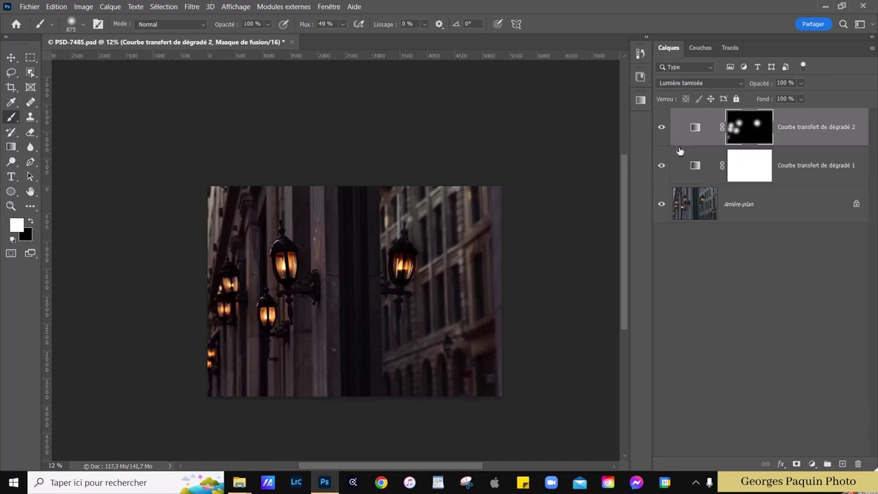
Lower Gradient Map 1's opacity to 83%.
{"action": "left_click", "coordinate": [846, 138]}
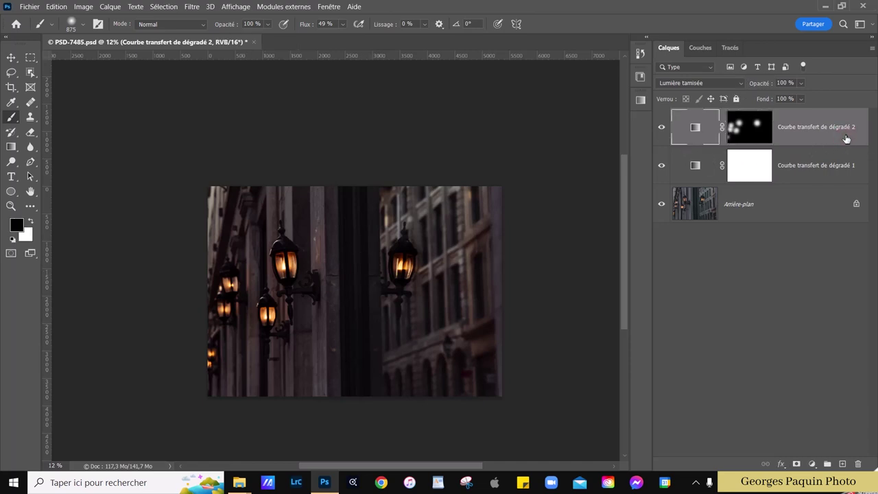
{"action": "left_click", "coordinate": [825, 177]}
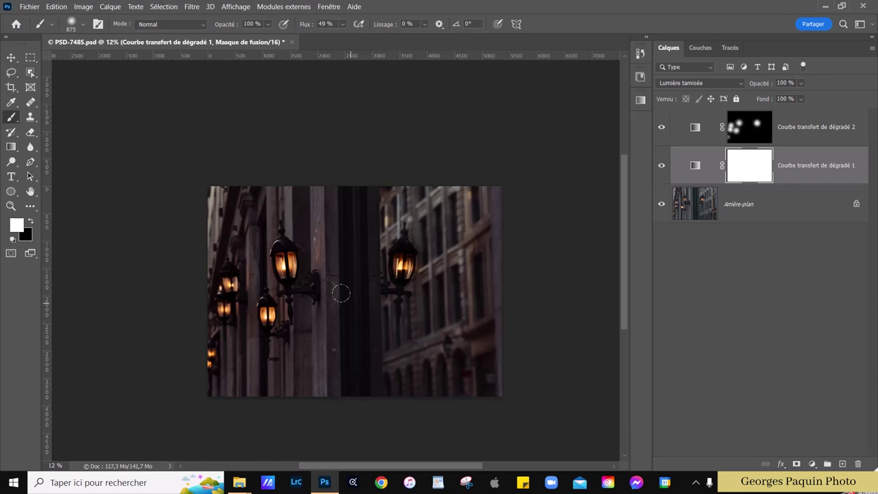
{"action": "left_click", "coordinate": [801, 83]}
{"action": "left_click_drag", "start_coordinate": [813, 99], "coordinate": [811, 98]}
{"action": "left_click", "coordinate": [823, 180]}
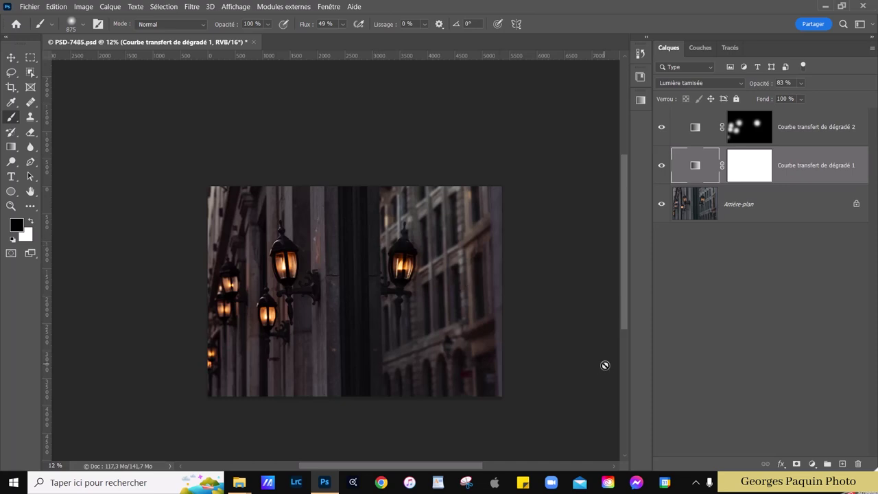
Solo the Background to view the untoned original, then restore both gradient maps.
{"action": "left_click", "coordinate": [661, 205], "text": "alt"}
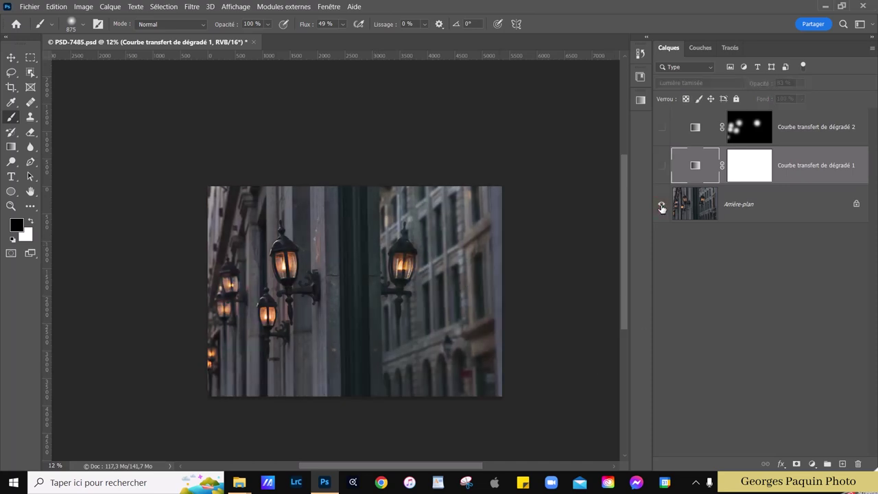
{"action": "scroll", "coordinate": [396, 354], "scroll_direction": "up", "scroll_amount": 2}
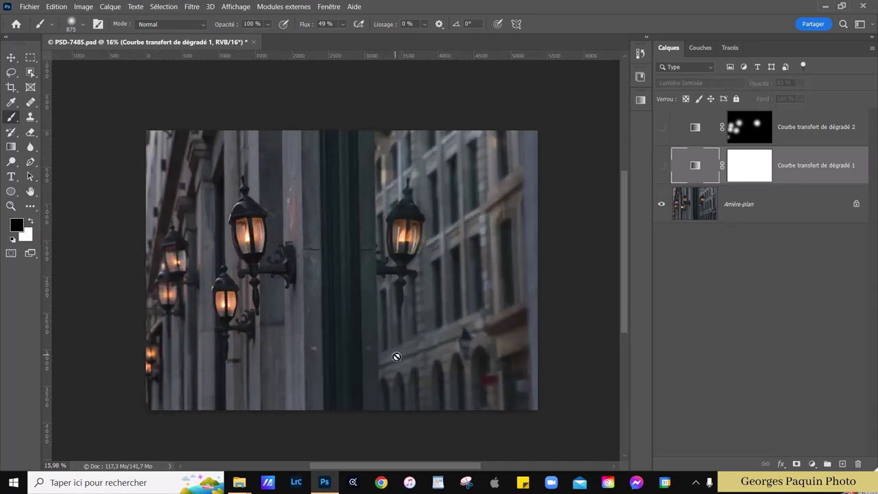
{"action": "left_click", "coordinate": [661, 206], "text": "alt"}
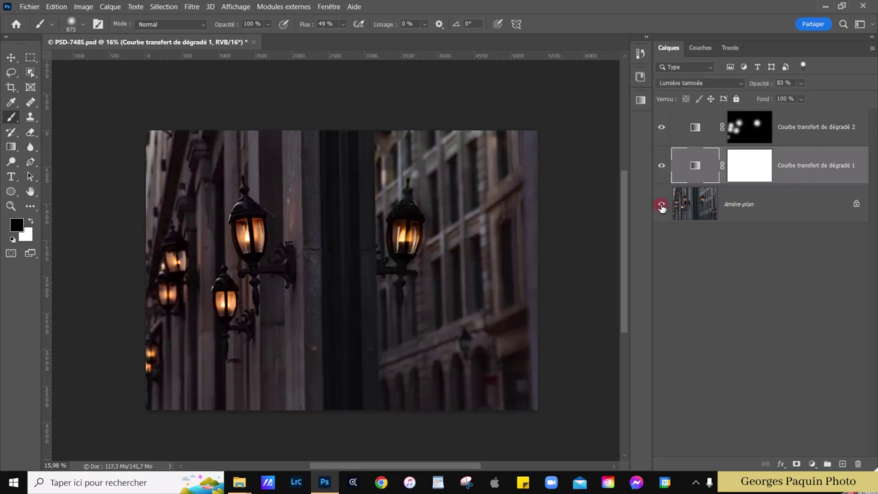